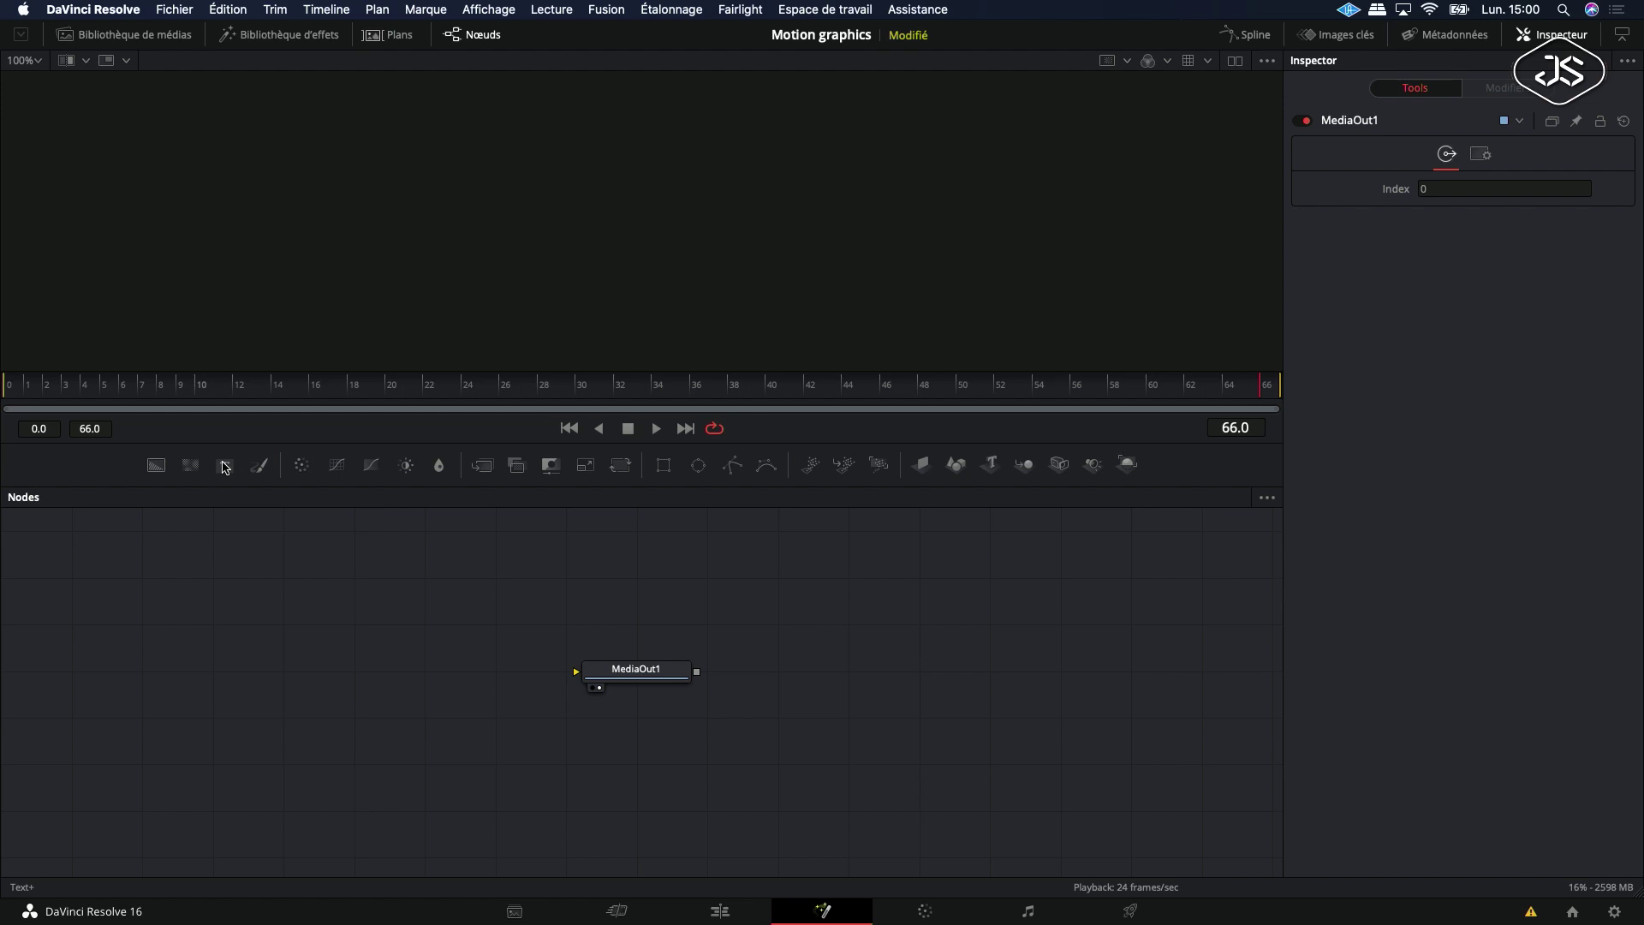
Step: Drag a Text+ node into the node graph beside MediaOut1
drag(225, 465, 948, 634)
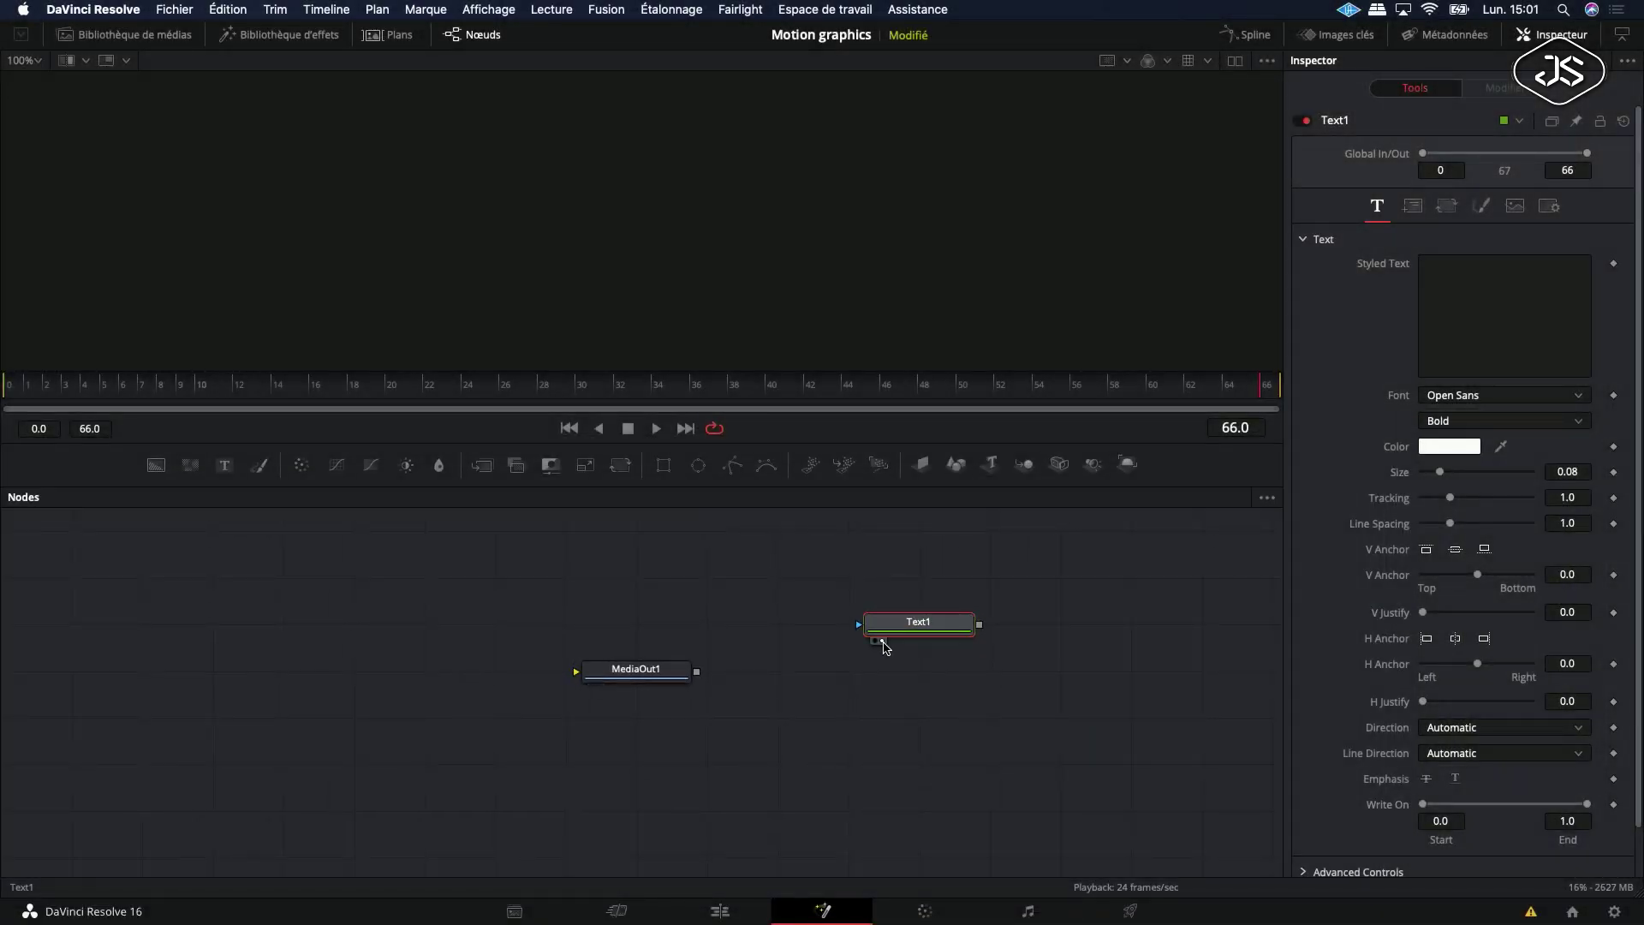
Step: View Text1 and enter MOTION GRAPHICS as the styled text
click(883, 641)
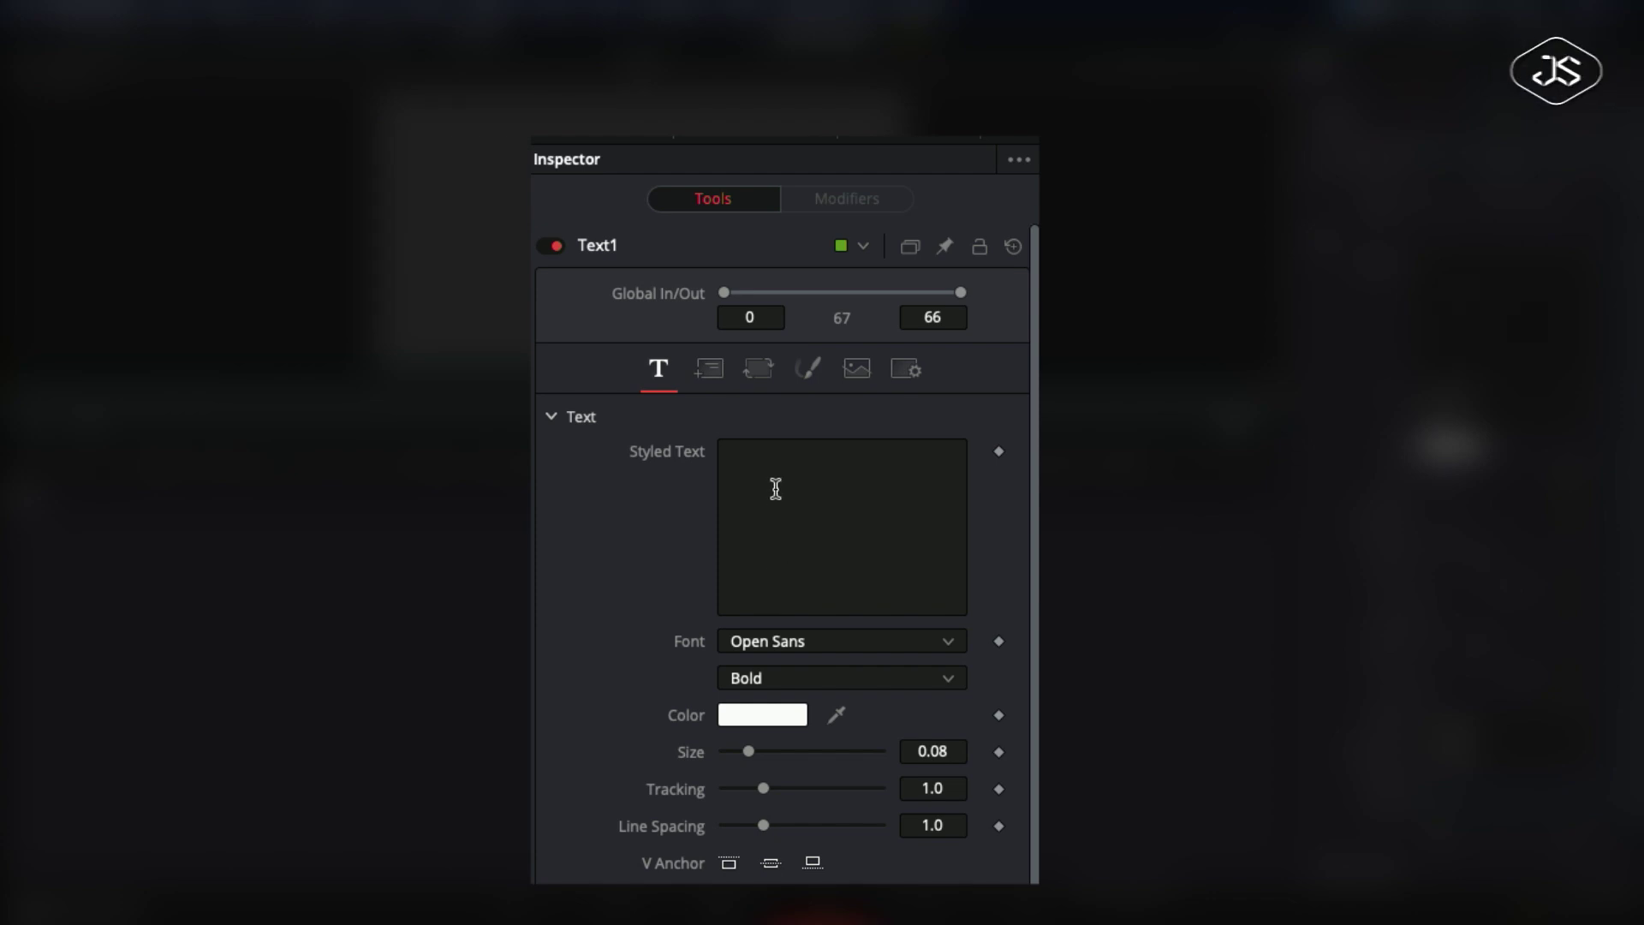
click(776, 489)
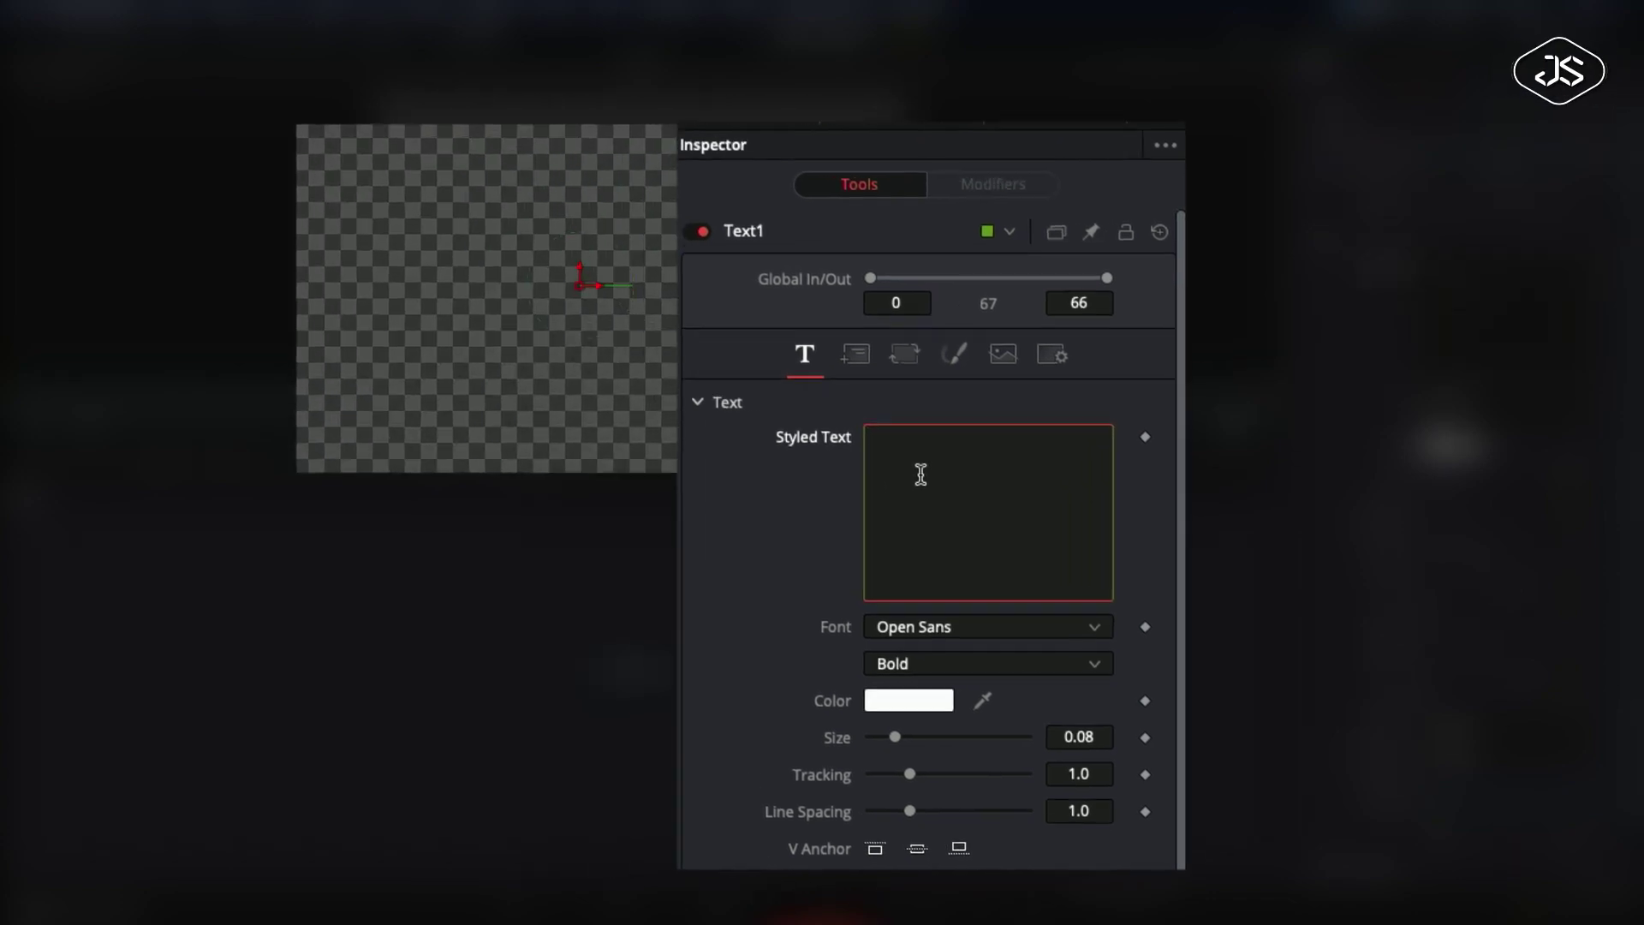
text(MOTION GRAPH)
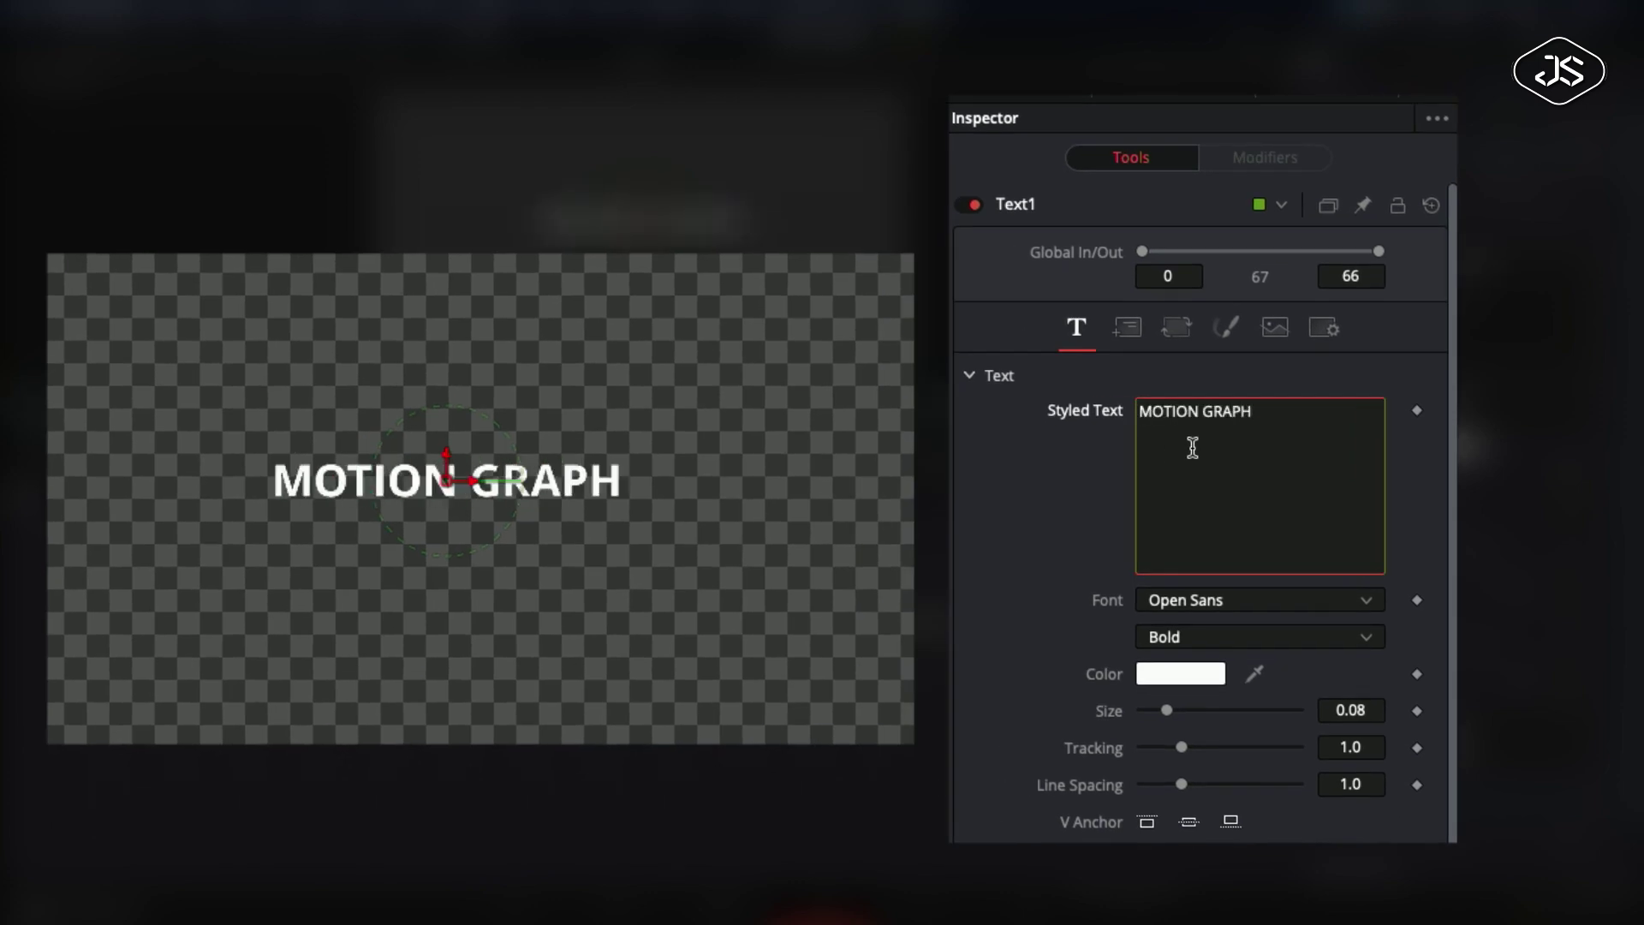
text(ICS)
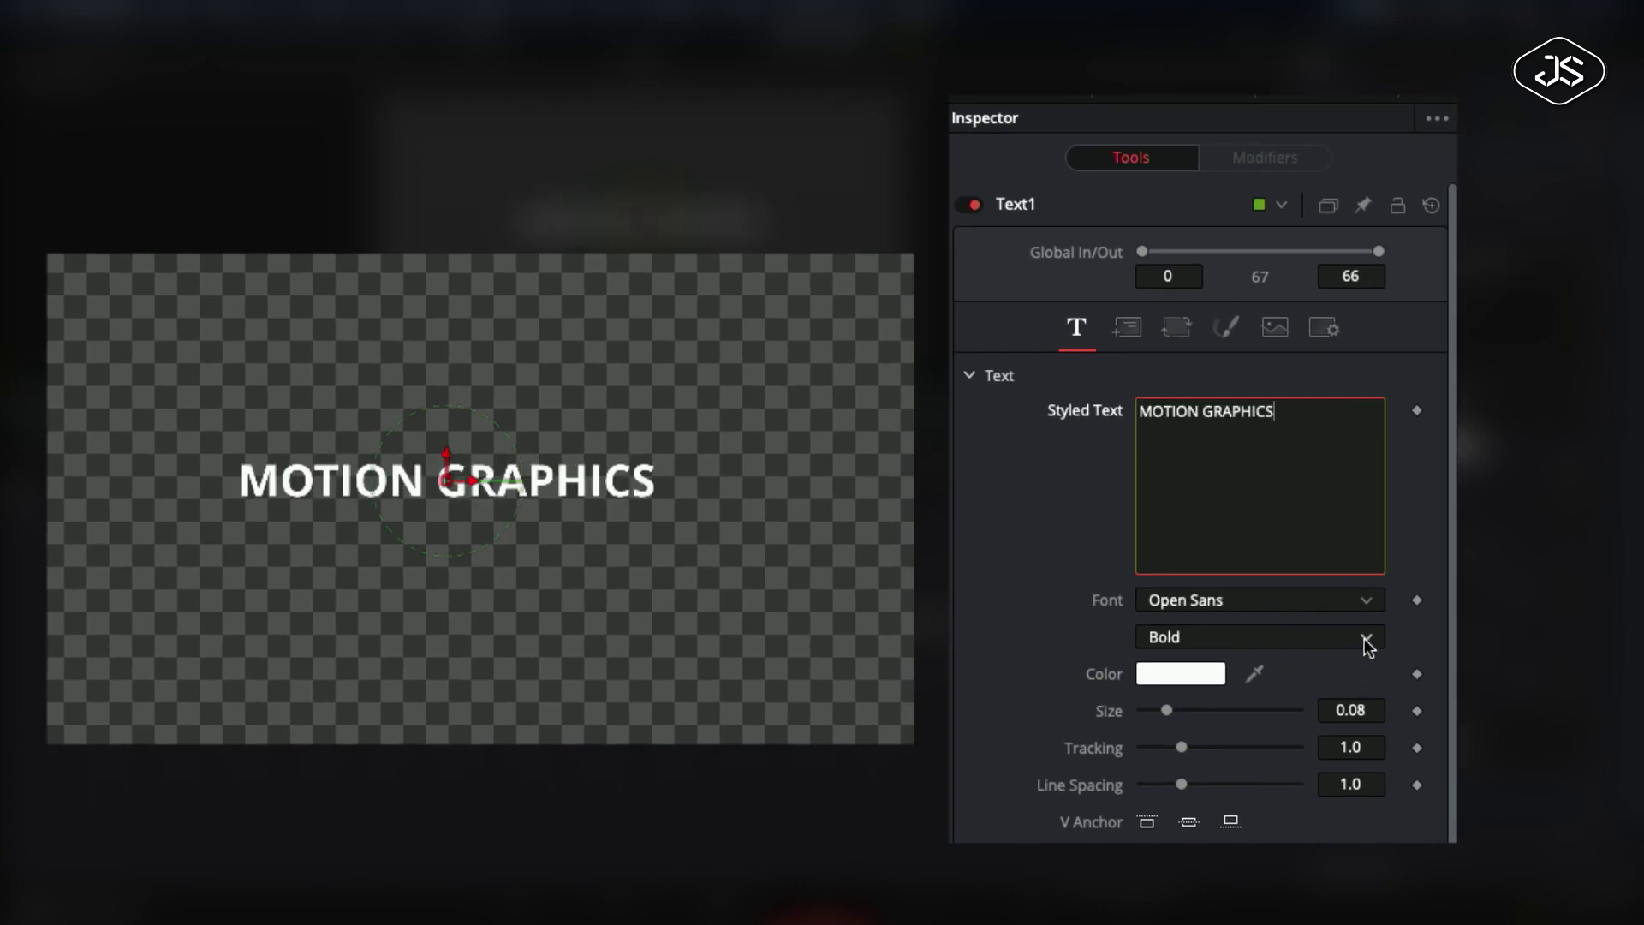
Step: Set the font style to Light, raise tracking to 1.165, and shift Text1 left
click(1368, 640)
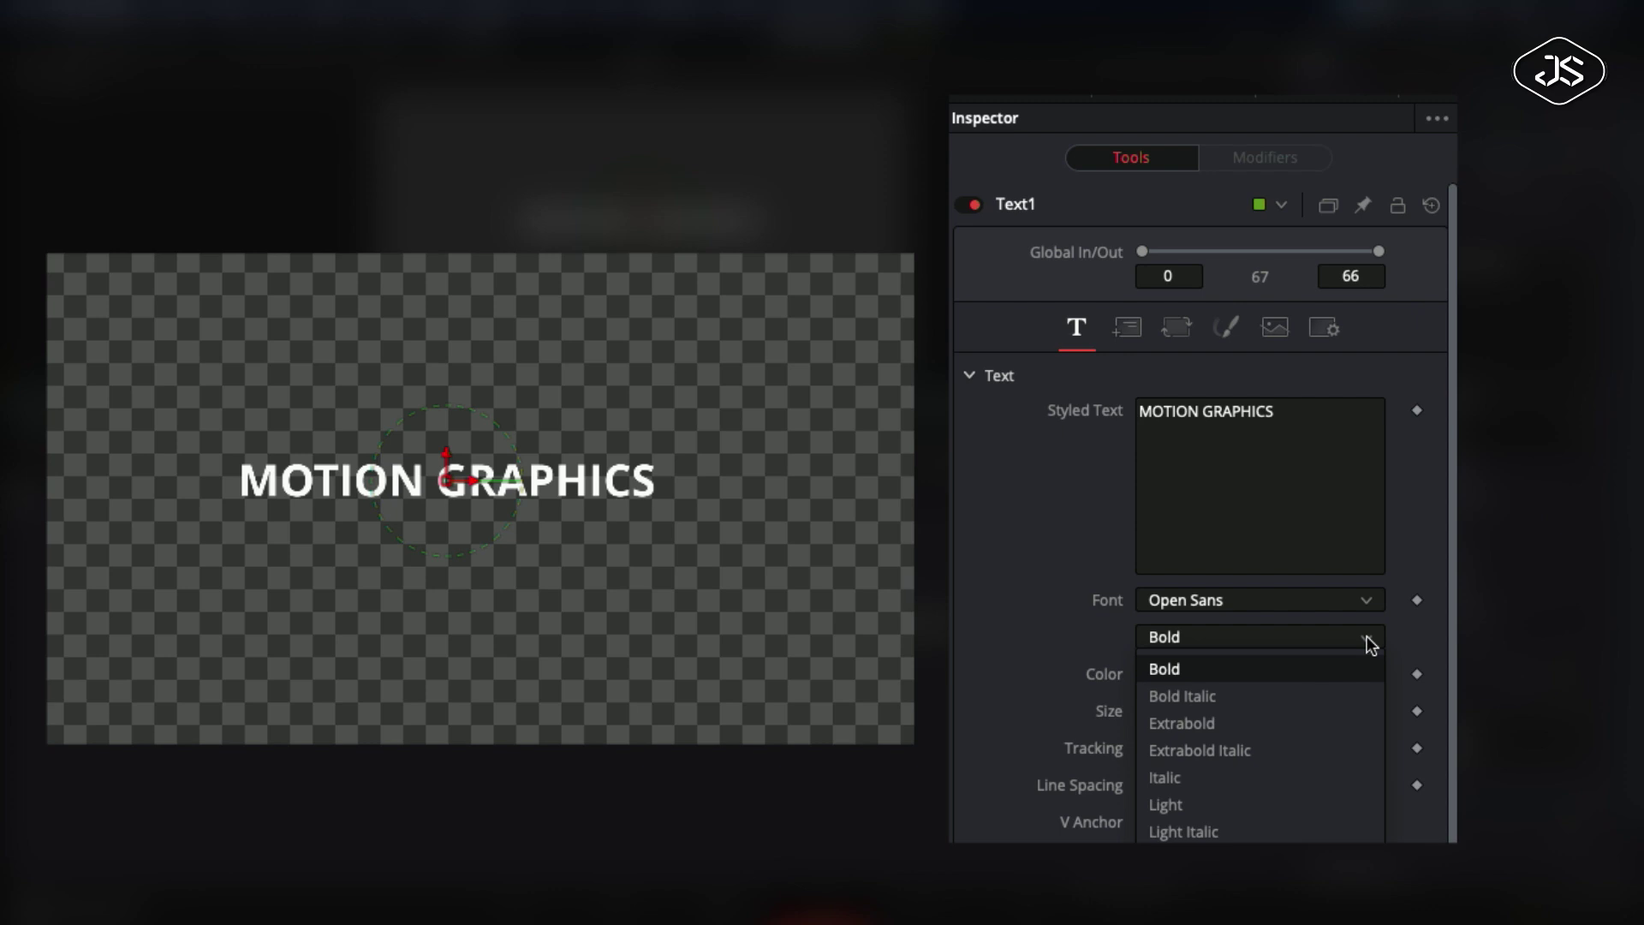
click(1251, 803)
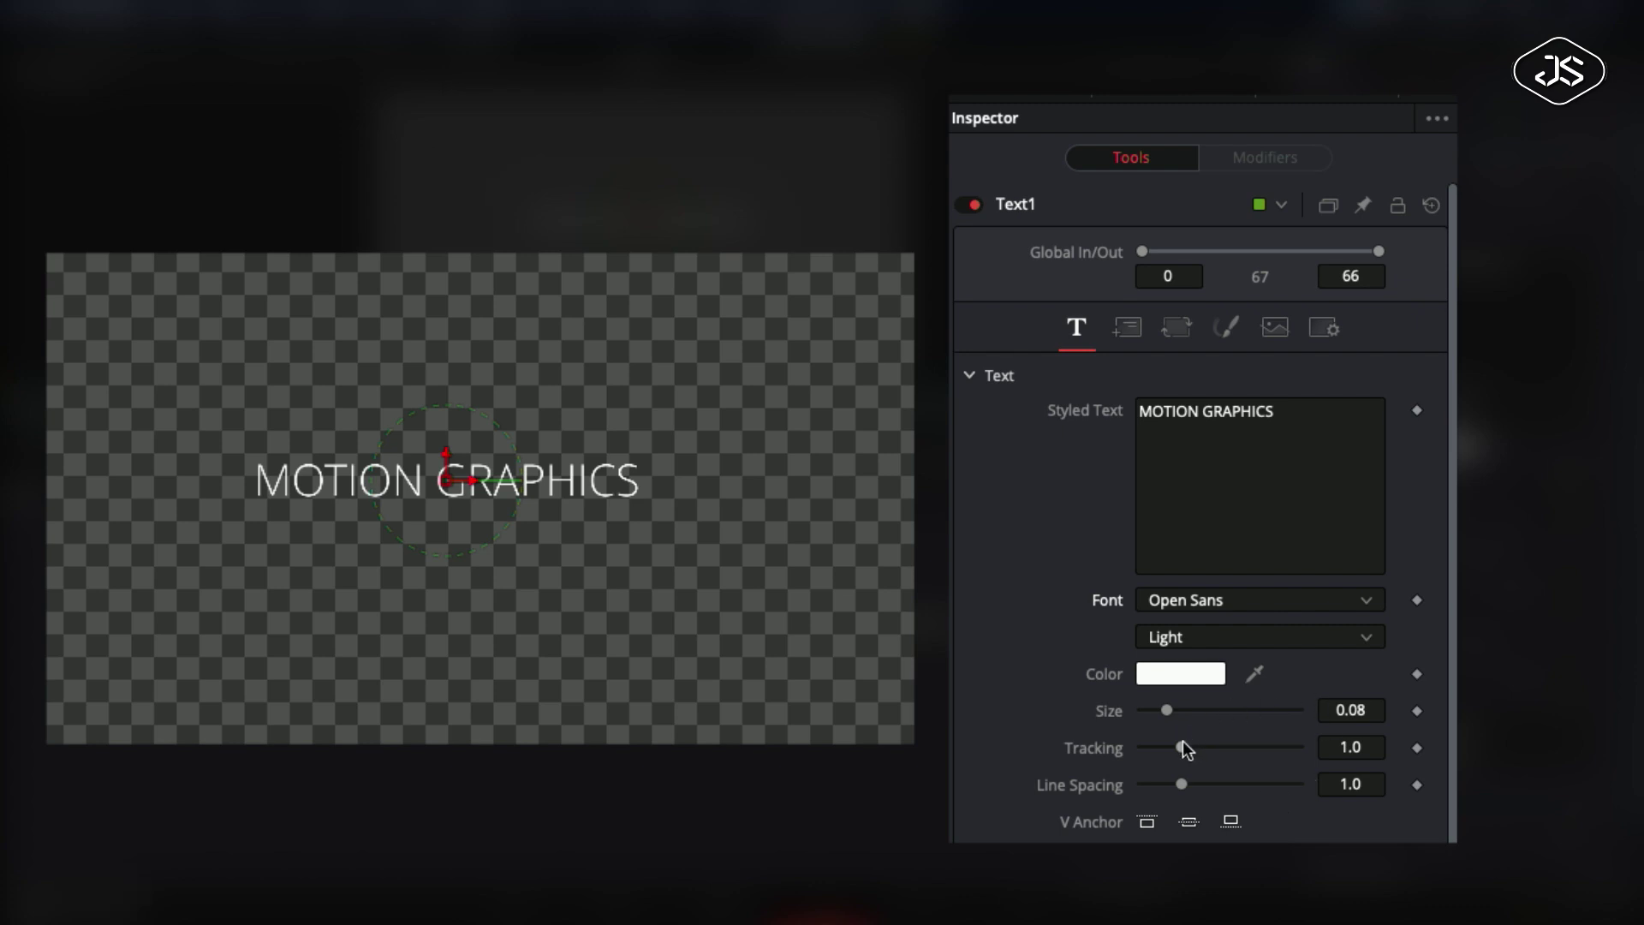
drag(1184, 753, 1189, 753)
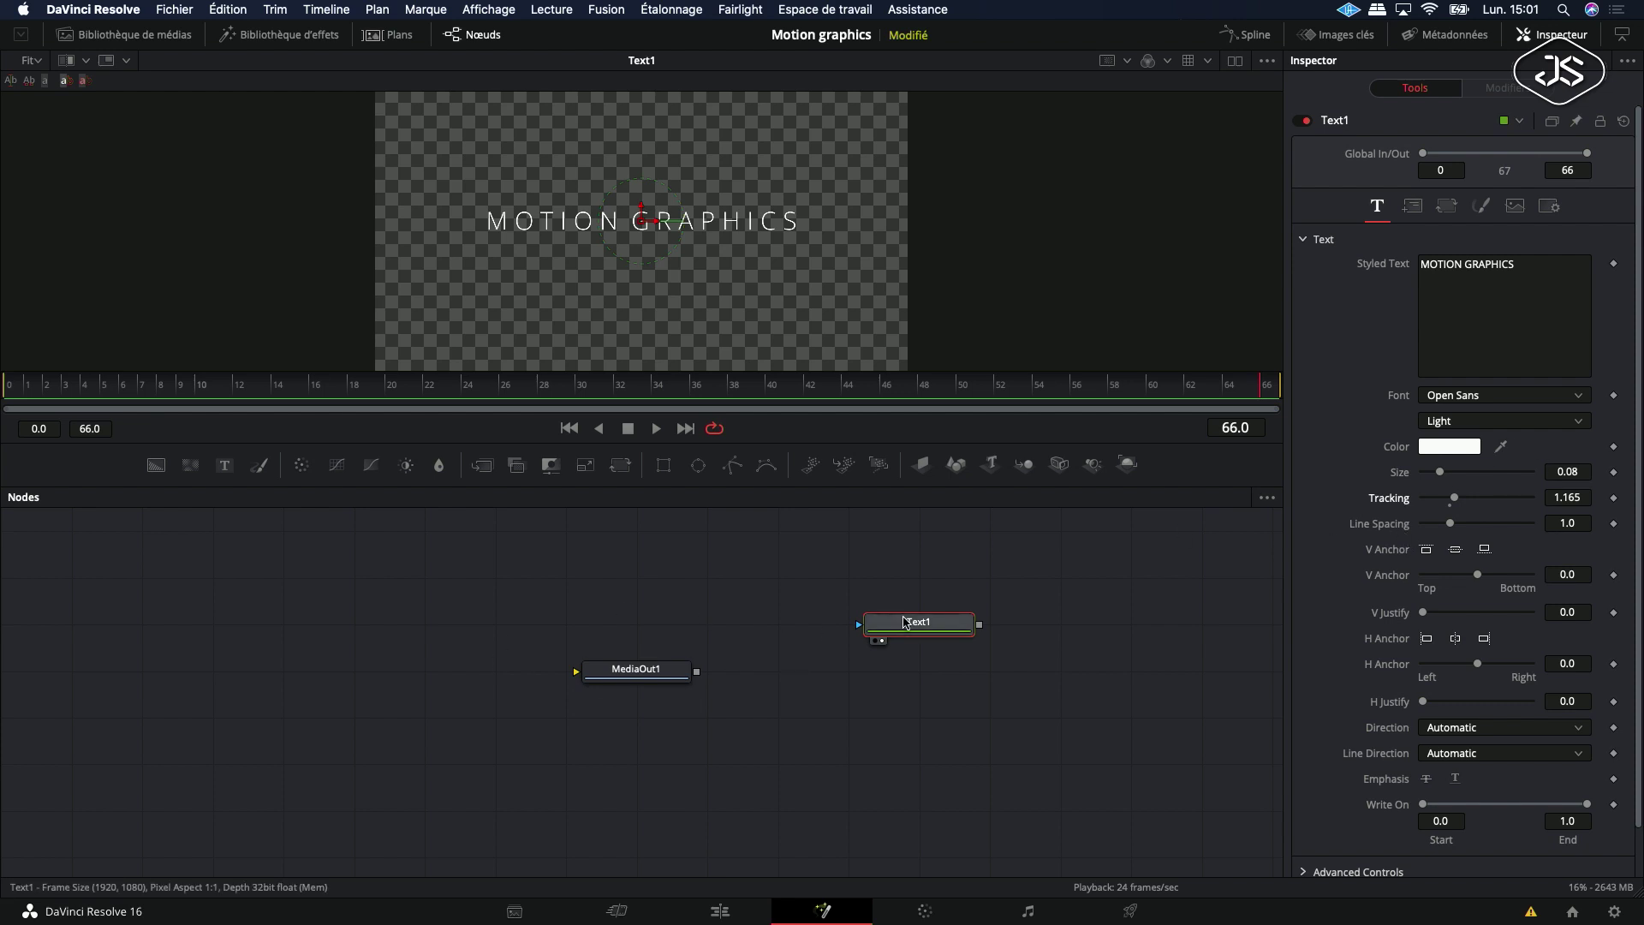
drag(922, 632, 447, 641)
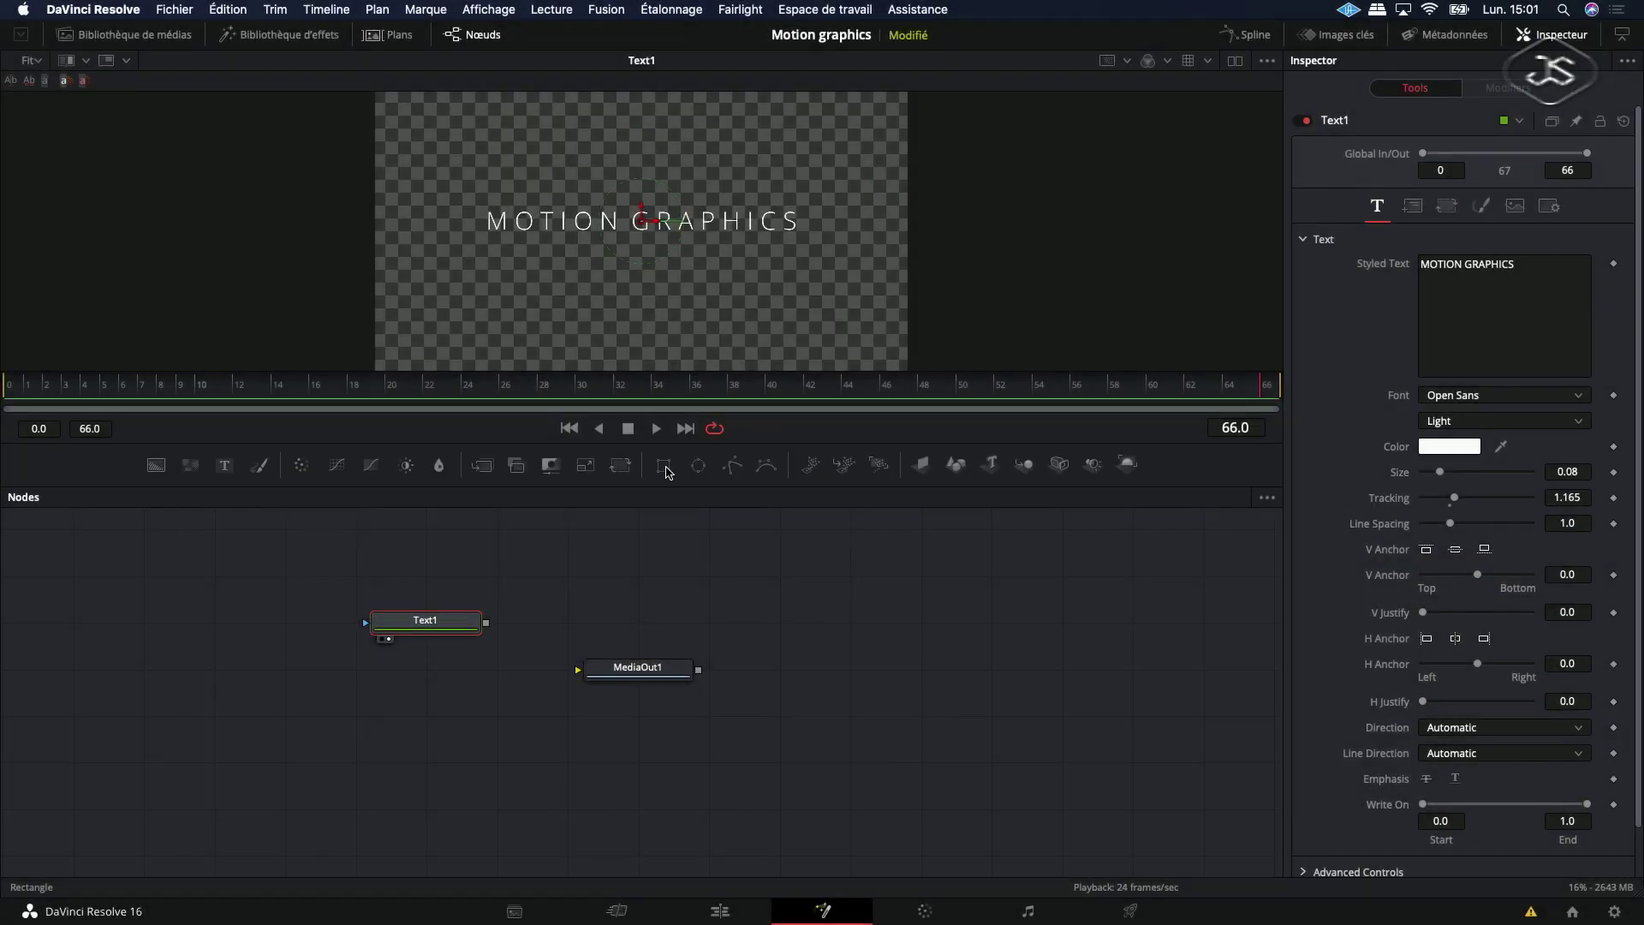
Step: Add a Rectangle mask to Text1 and size it to a 0.638 × 0.14 band around the title
click(664, 465)
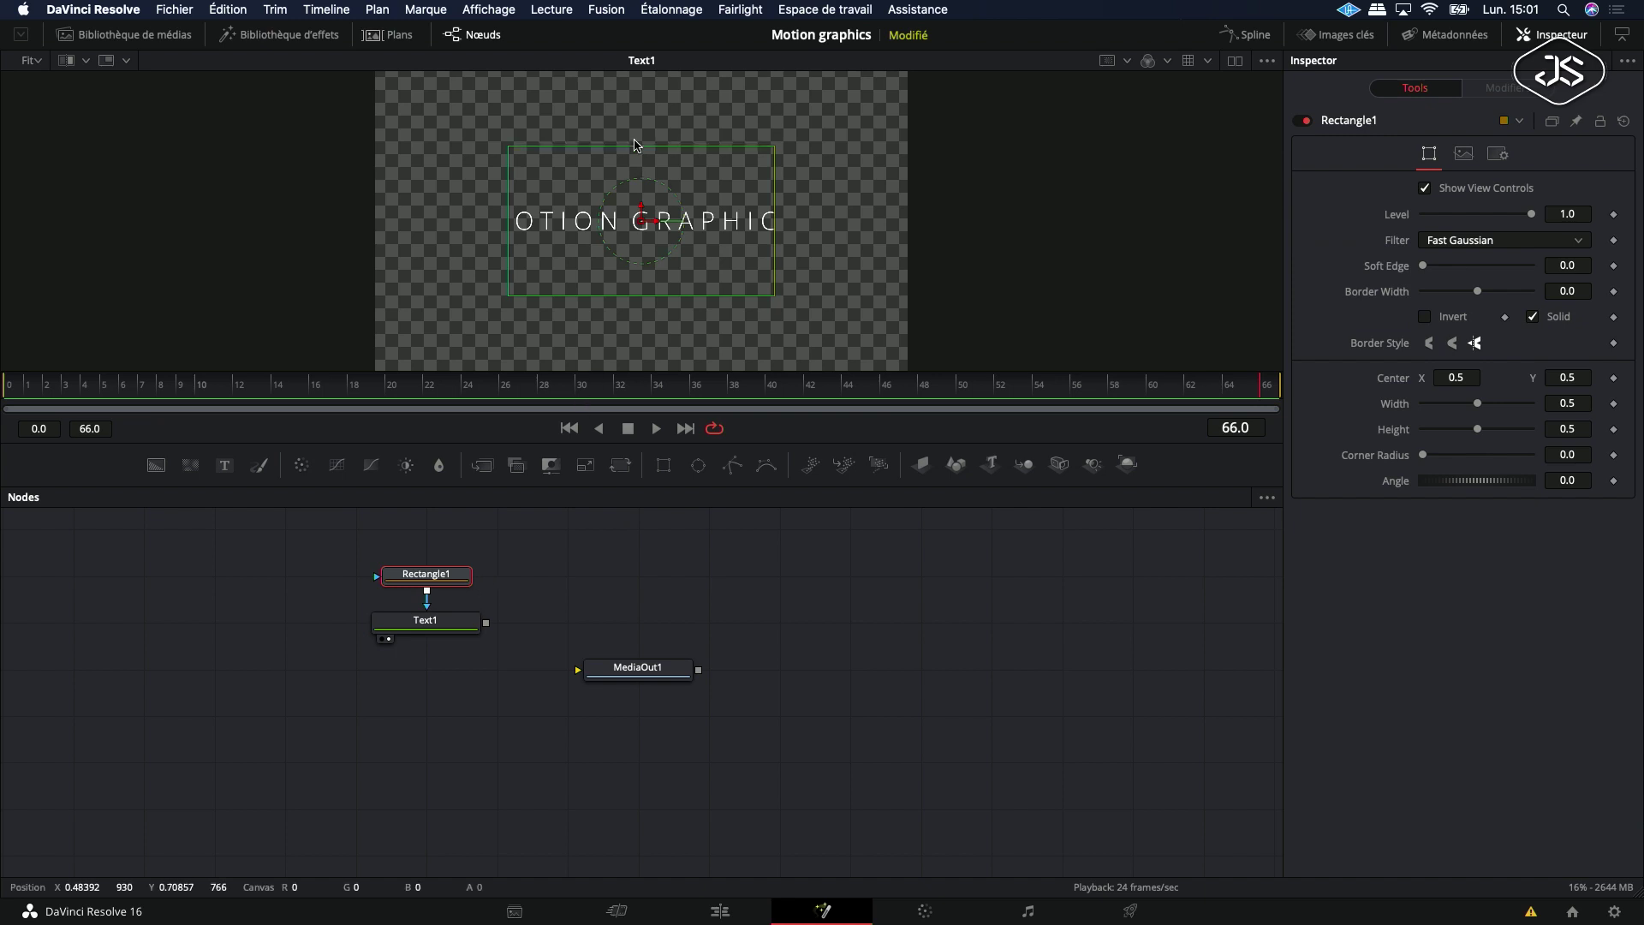
drag(637, 147, 628, 199)
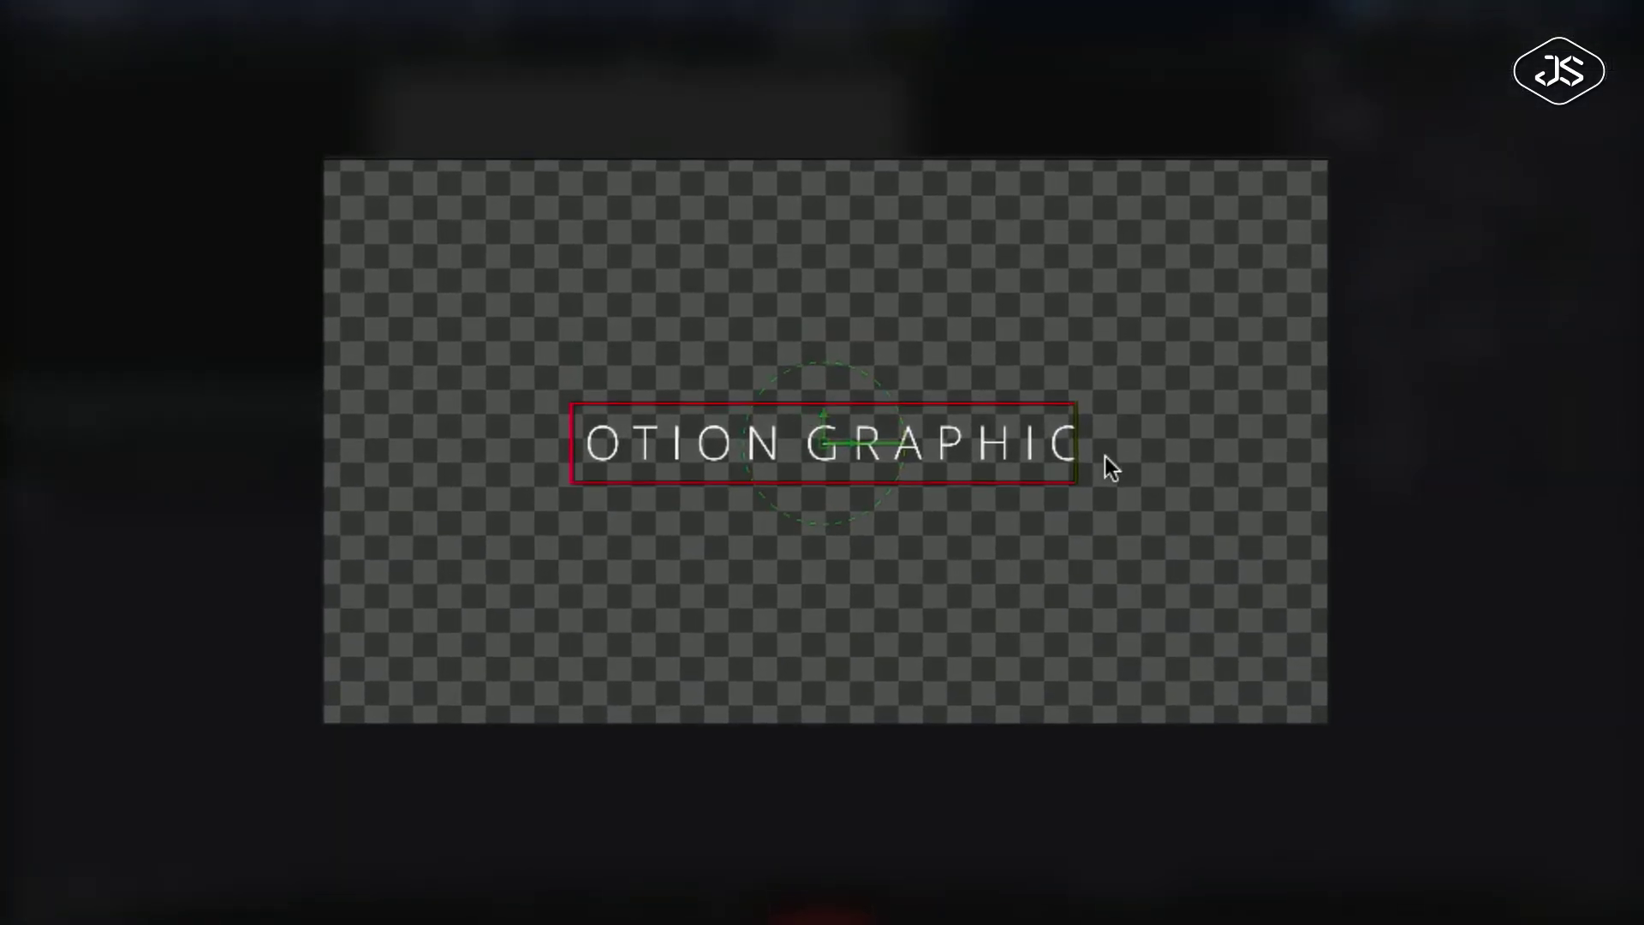
drag(1079, 454, 1139, 462)
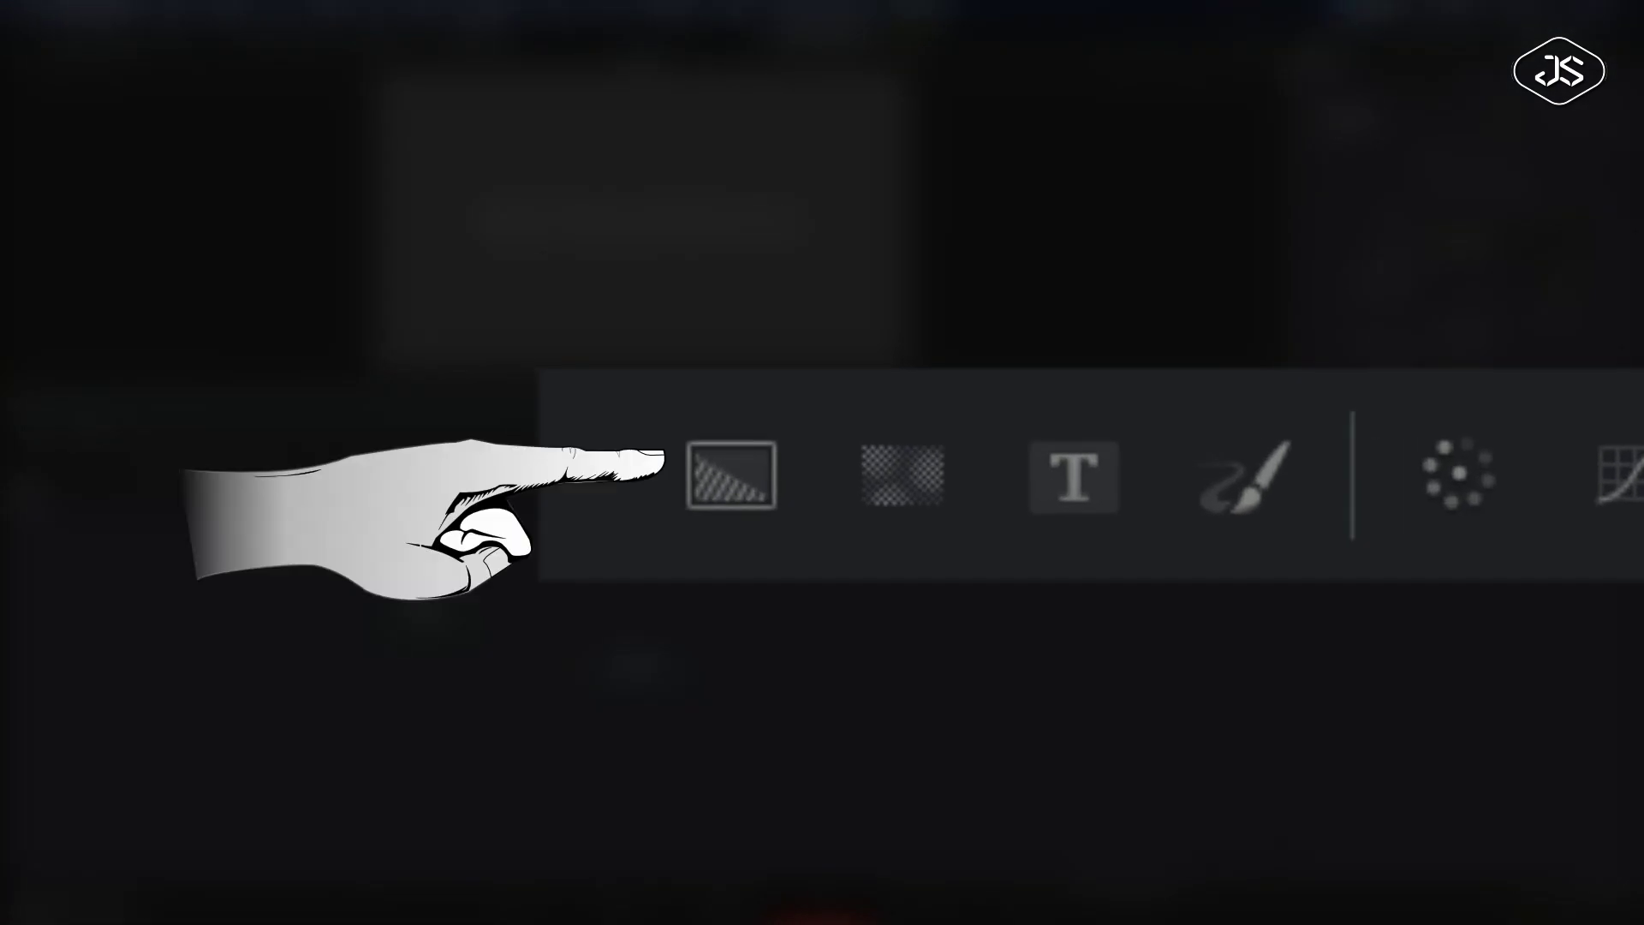
click(728, 480)
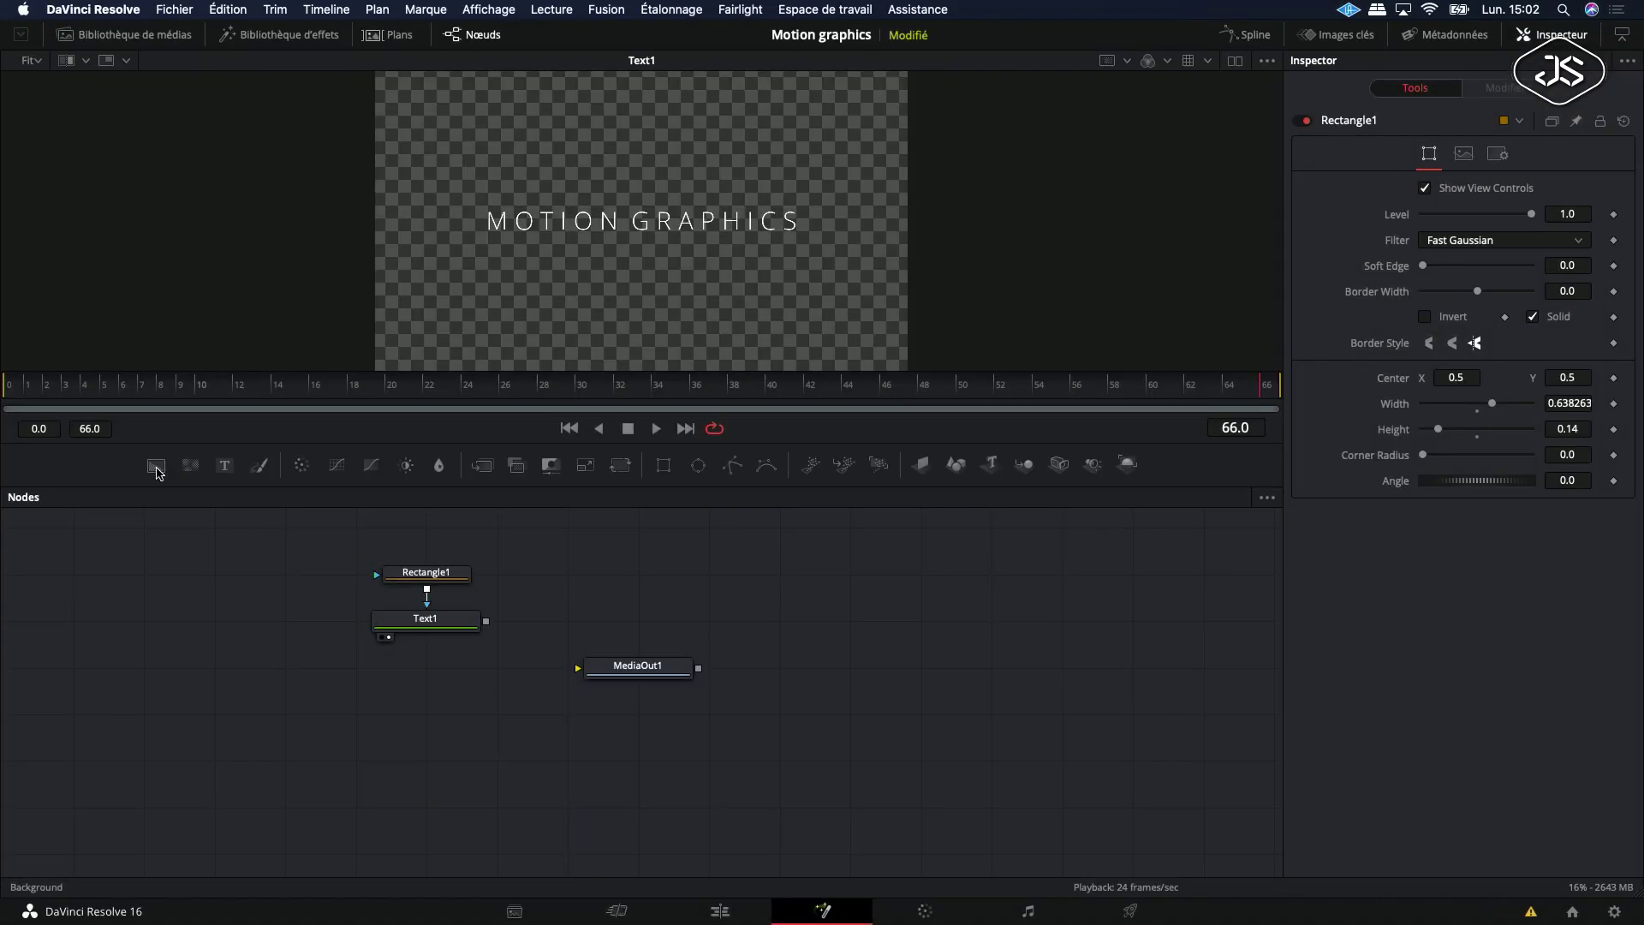
Step: Merge Text1 over Background1, view Merge1, and colour the background bright orange (R 0.984, G 0.432, B 0.012)
mouse_move(288, 644)
mouse_down()
mouse_move(289, 676)
mouse_move(491, 626)
mouse_up()
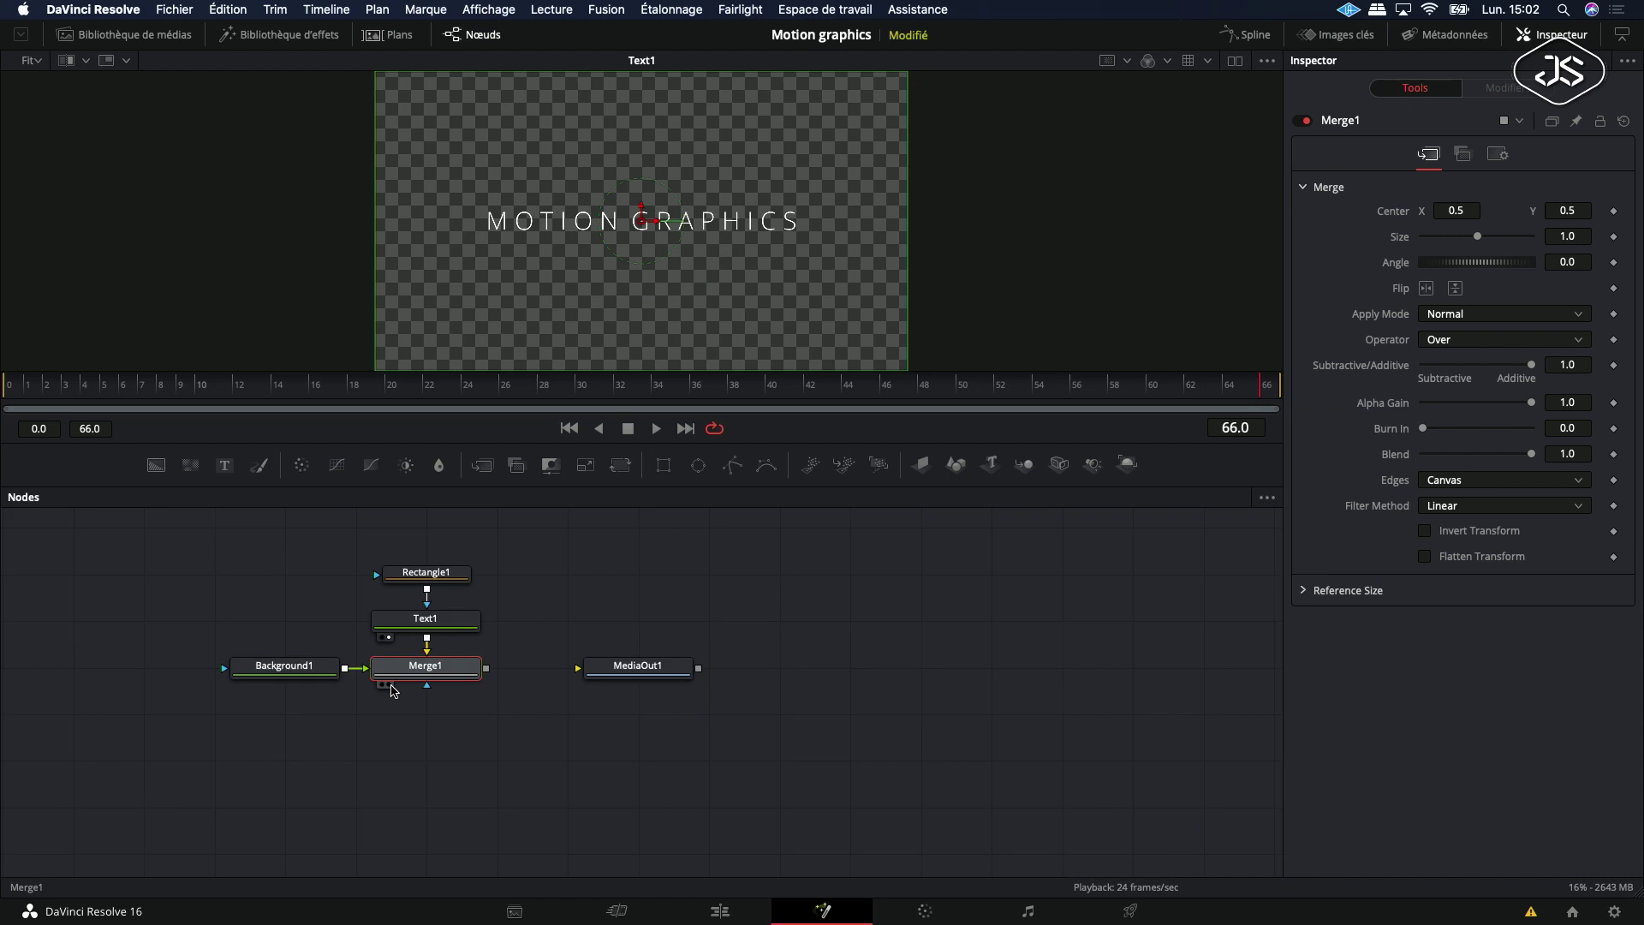
click(389, 686)
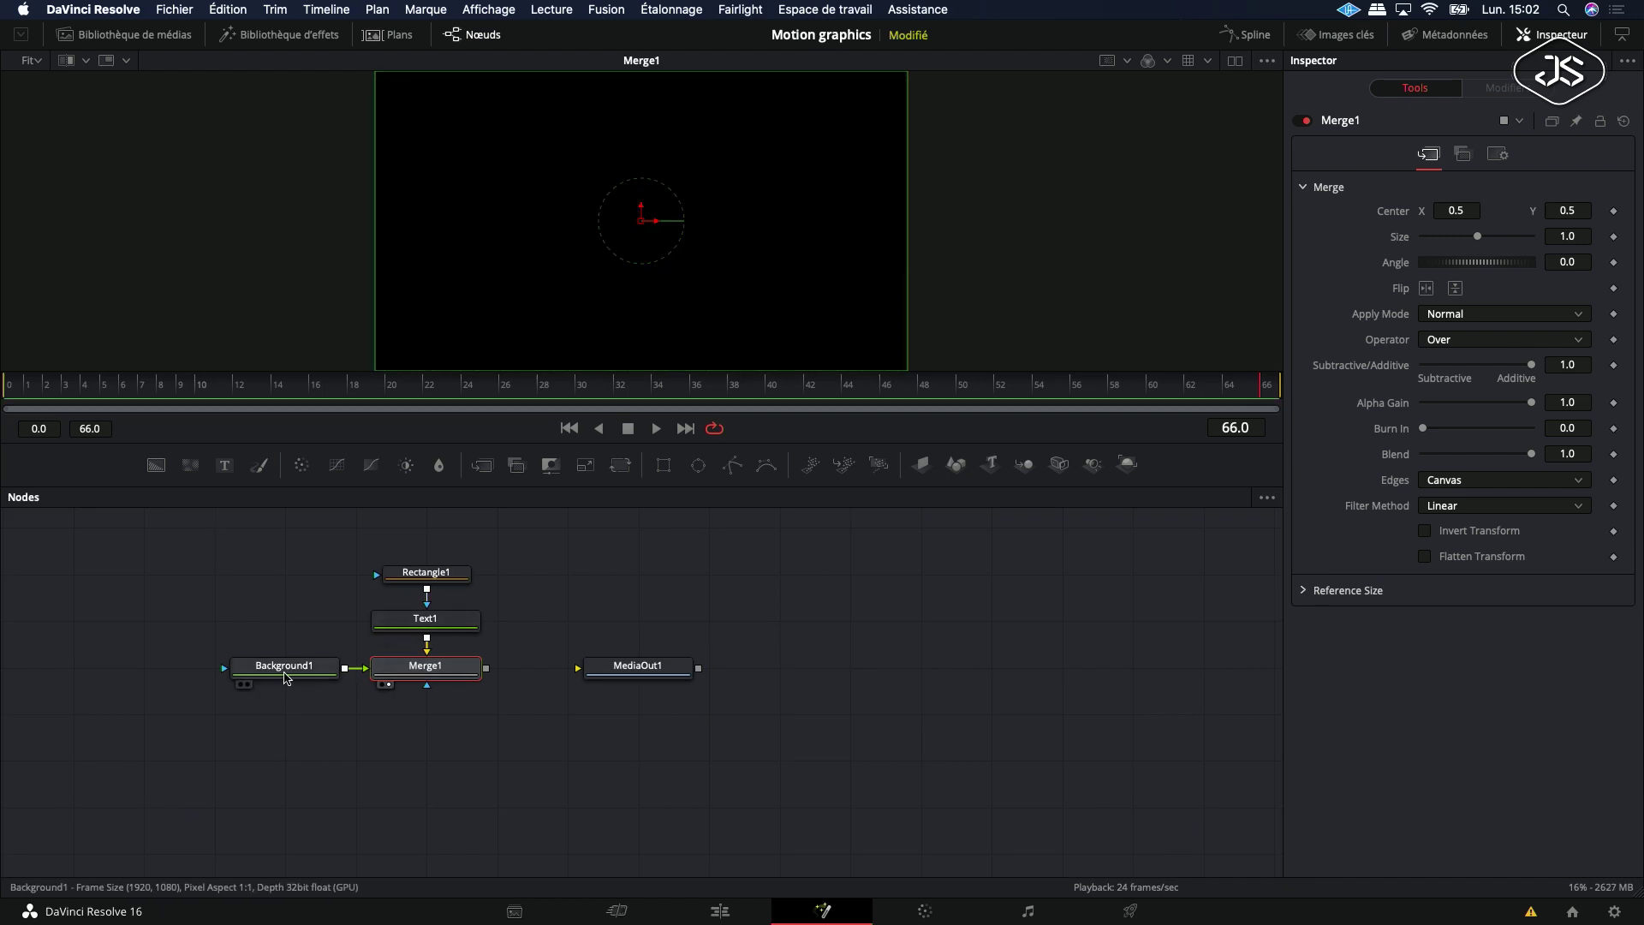
click(276, 675)
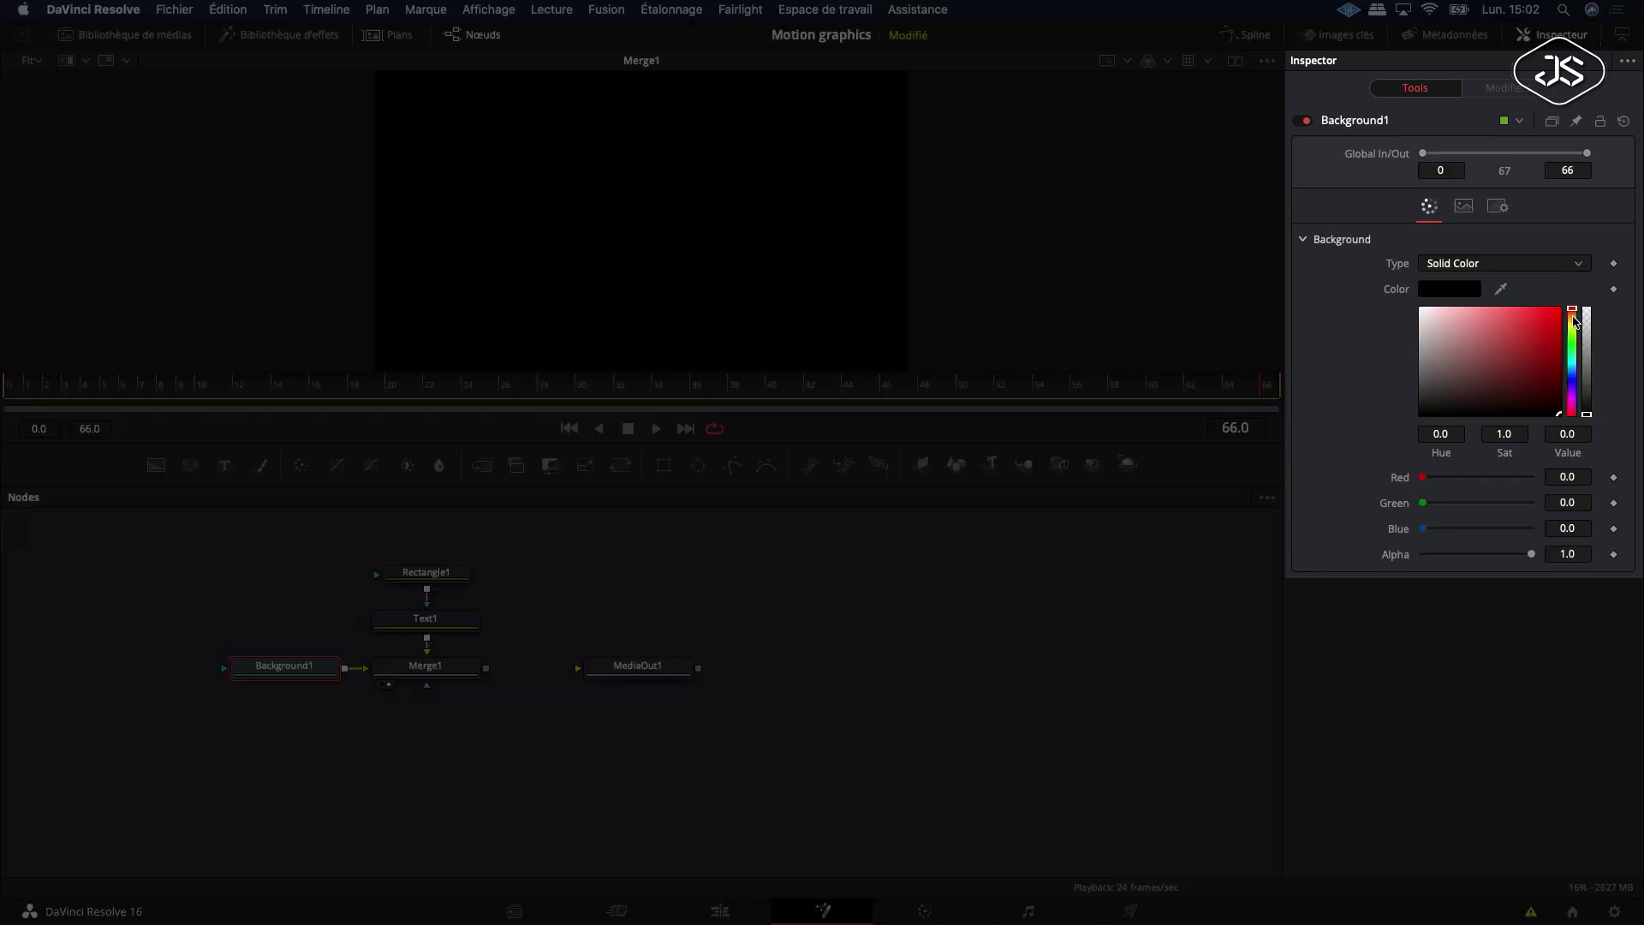
click(1574, 317)
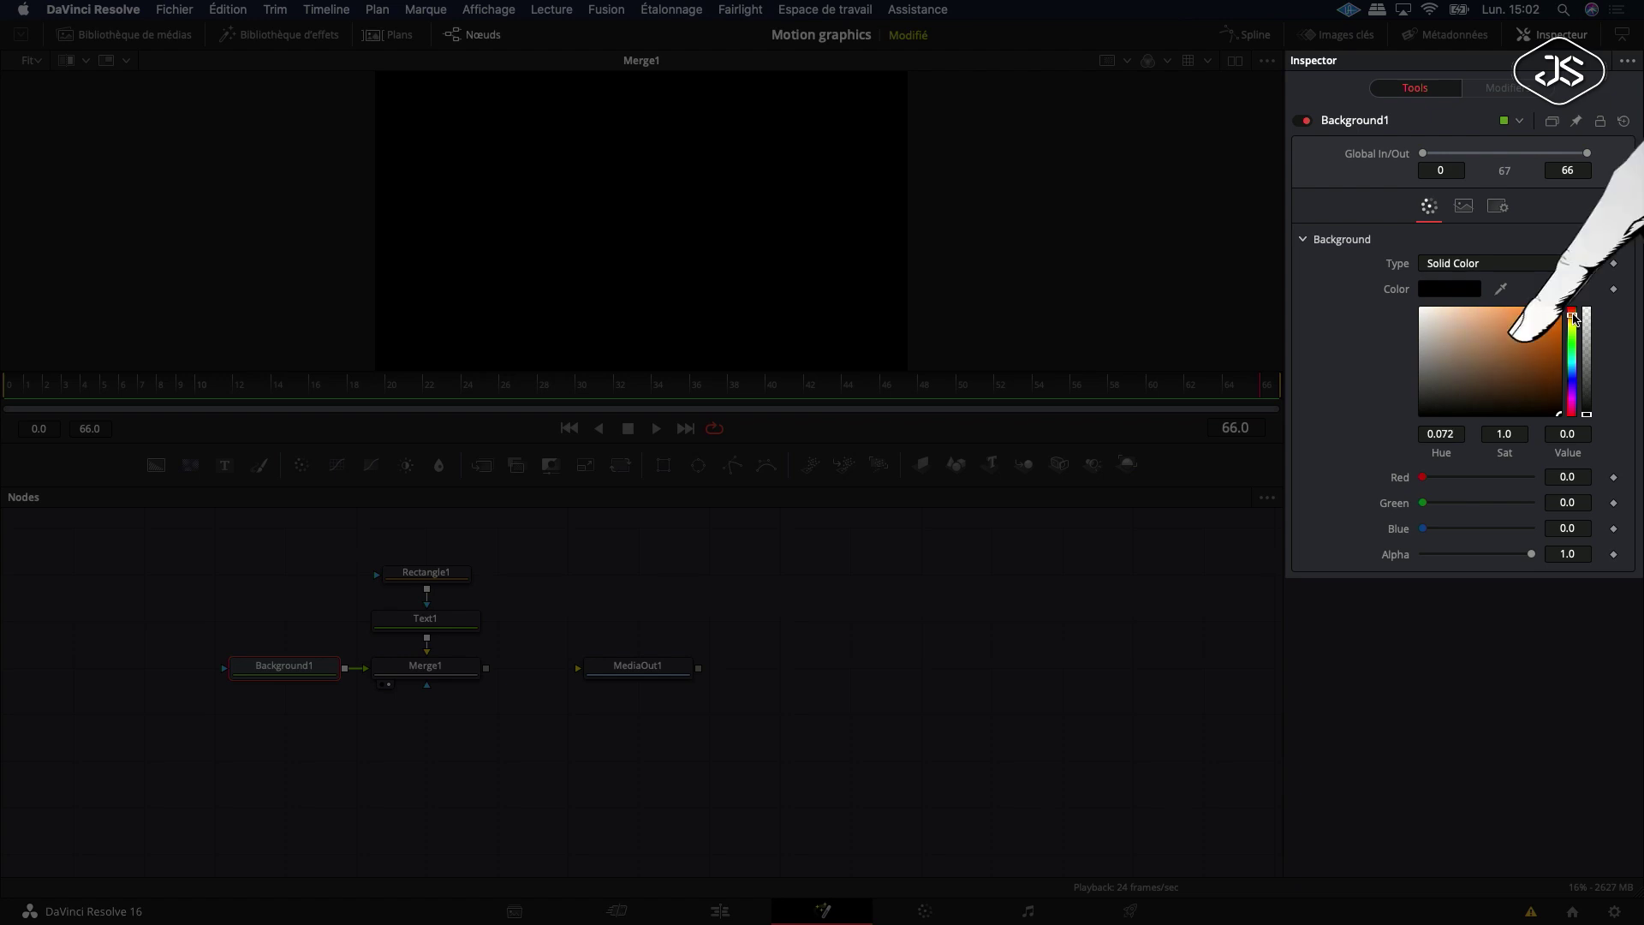
click(1558, 311)
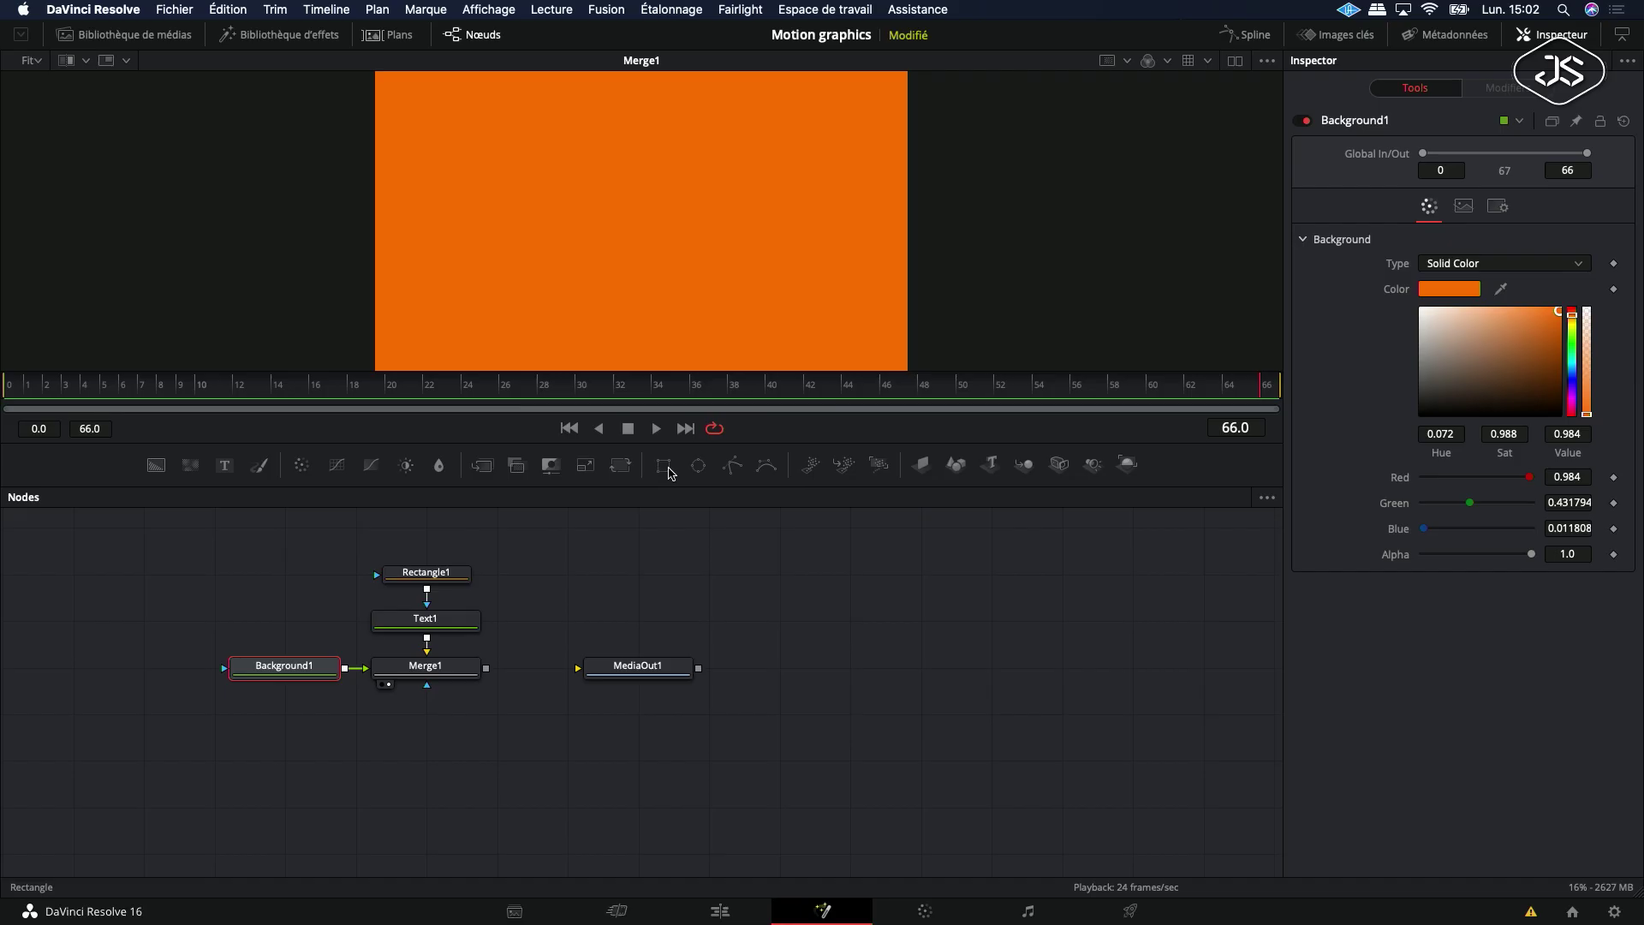
Step: Add Rectangle2 to Background1 and size it to 0.008 wide by 0.118 high
click(669, 468)
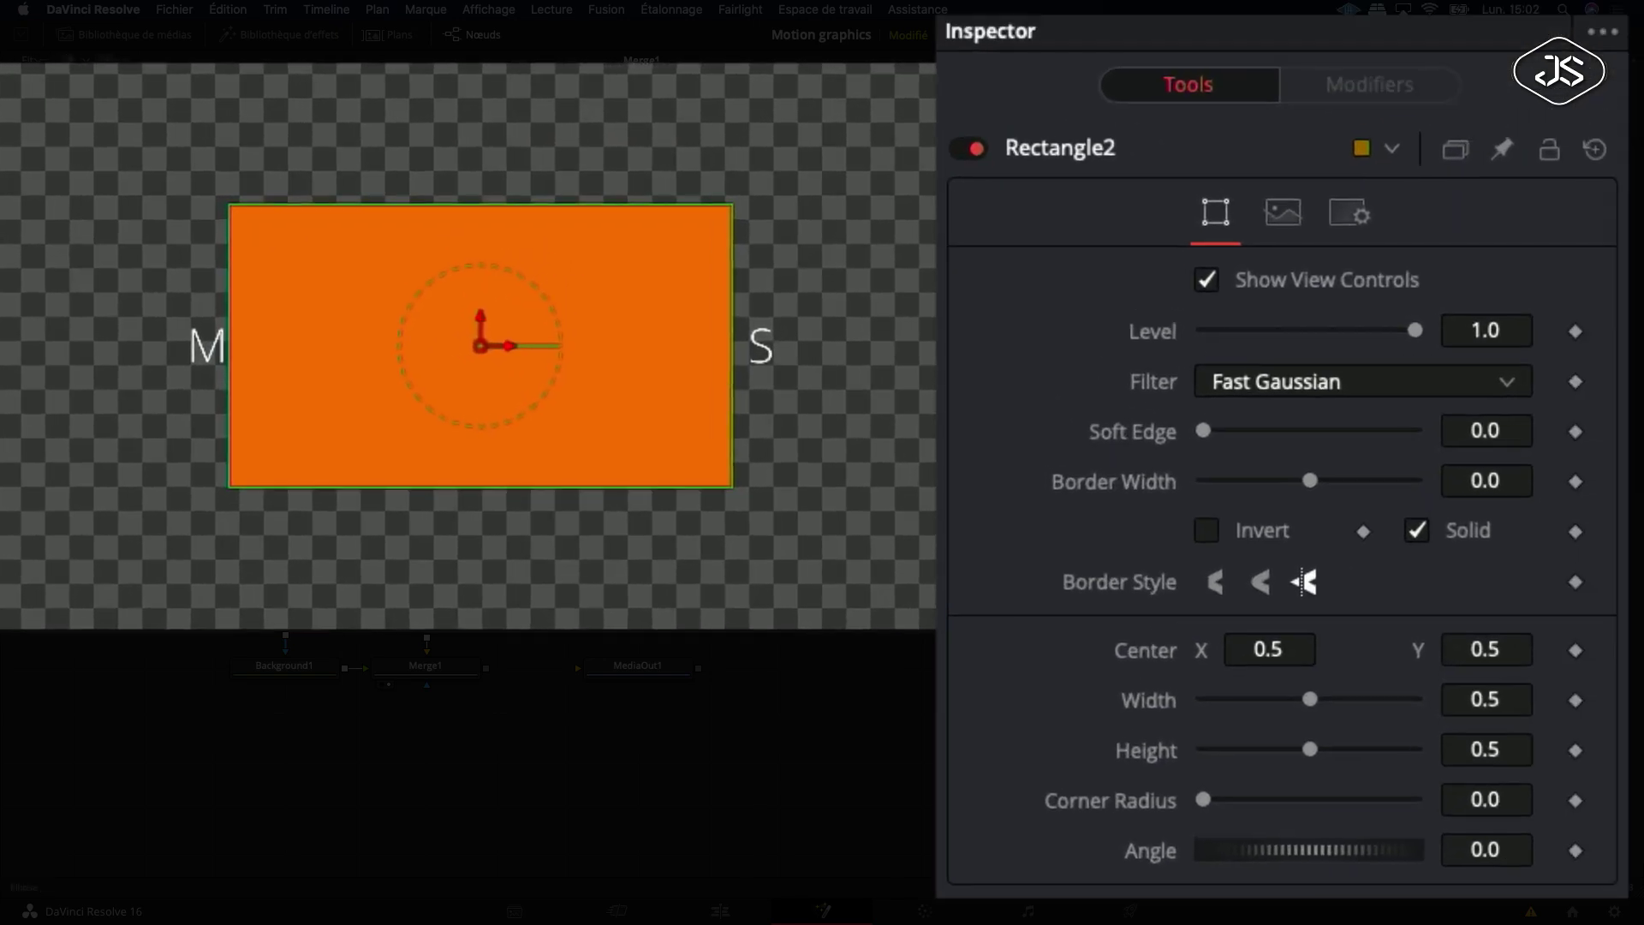
drag(1307, 698, 1204, 713)
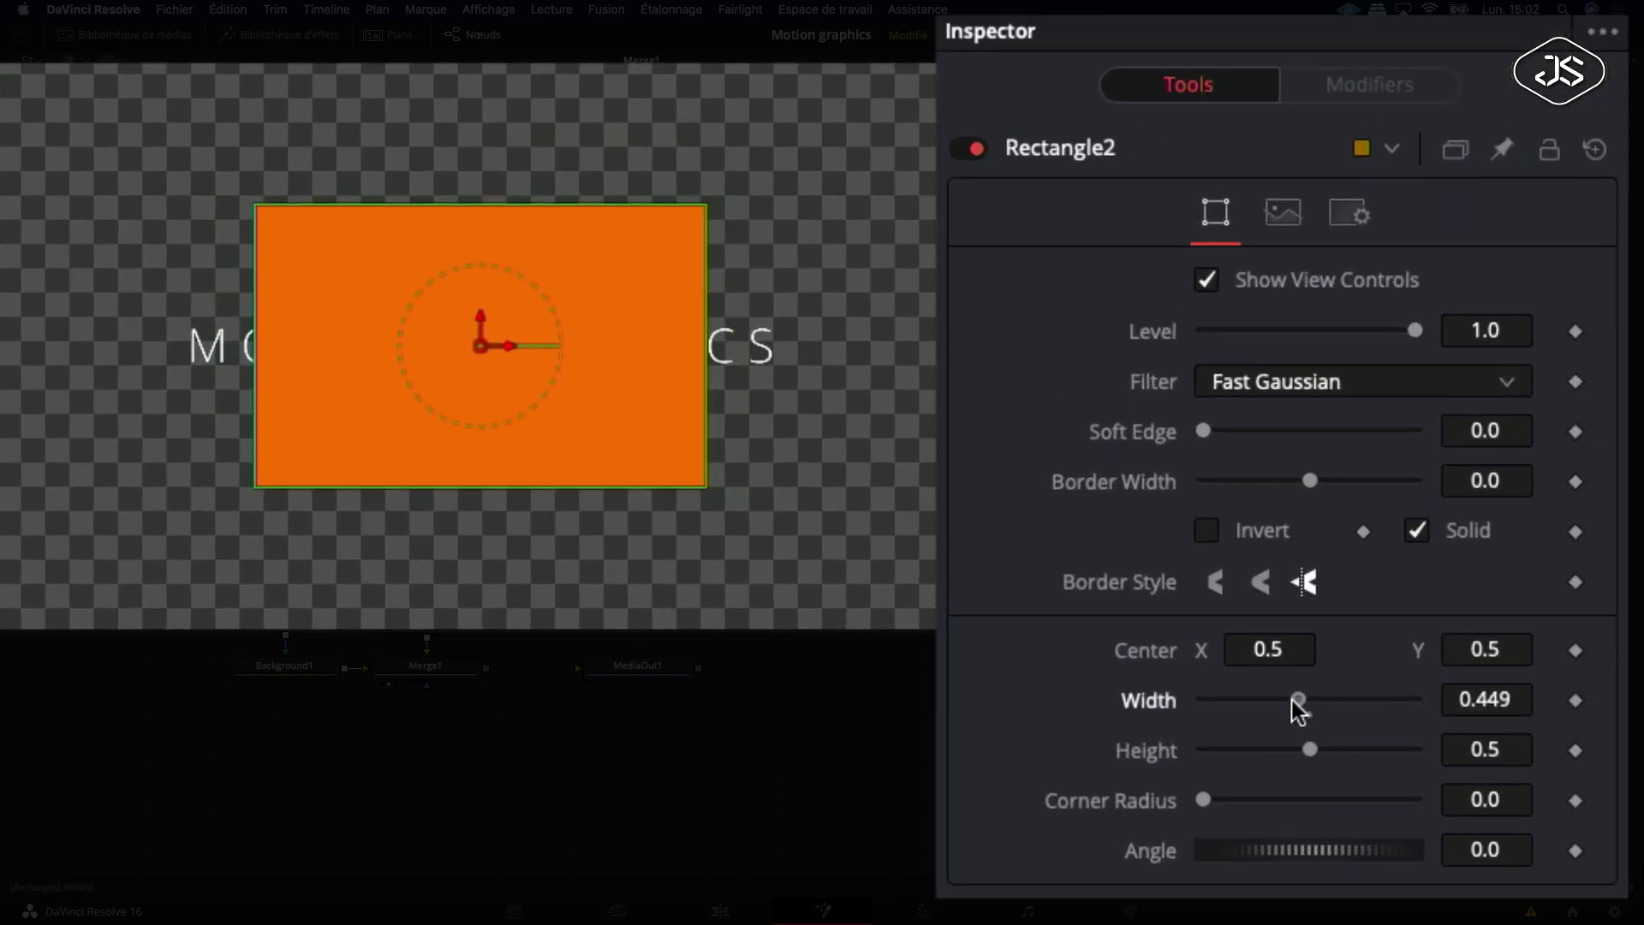
drag(1290, 752, 1229, 754)
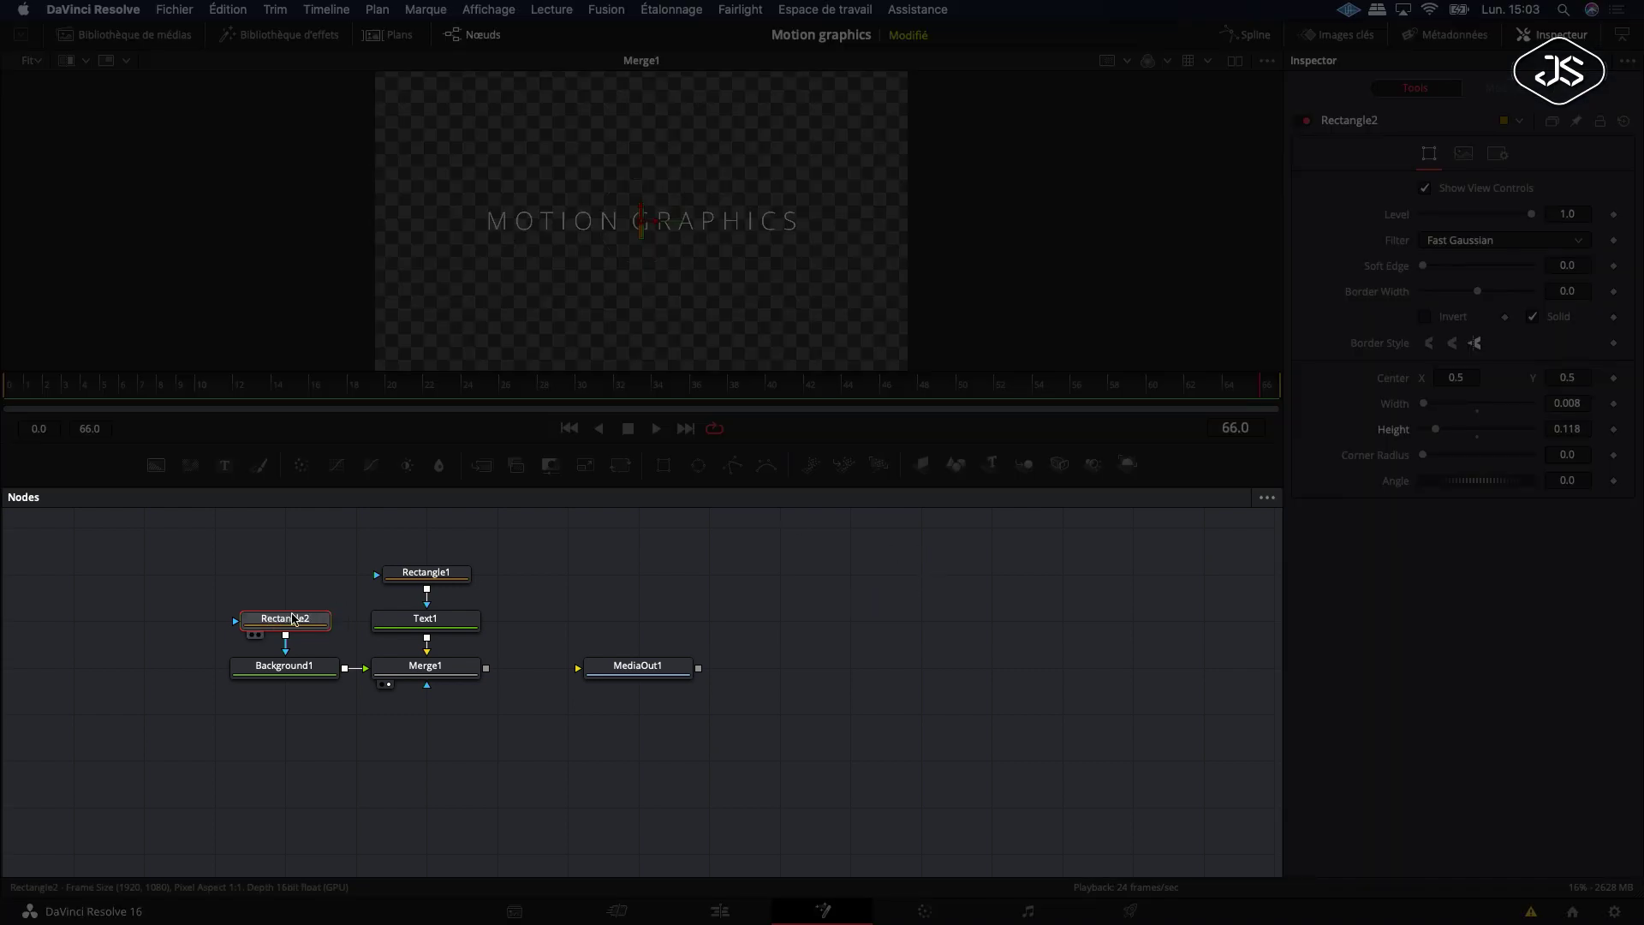
Step: Move the orange bar's centre left of the title, to about X 0.18
drag(292, 624, 294, 599)
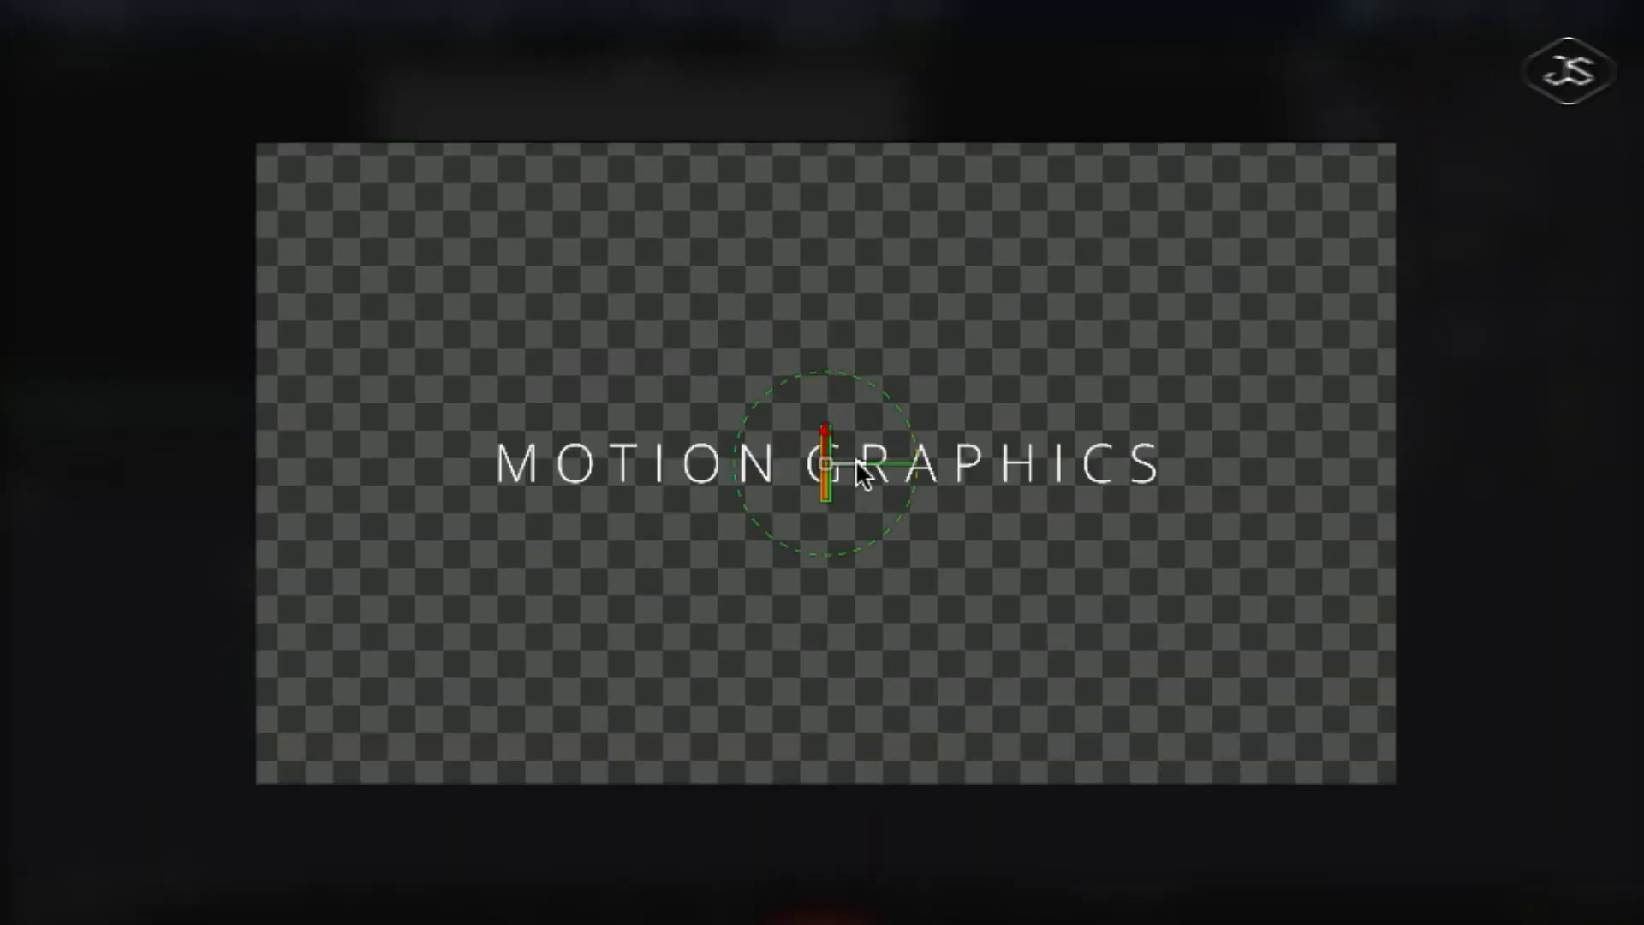
drag(859, 470, 467, 462)
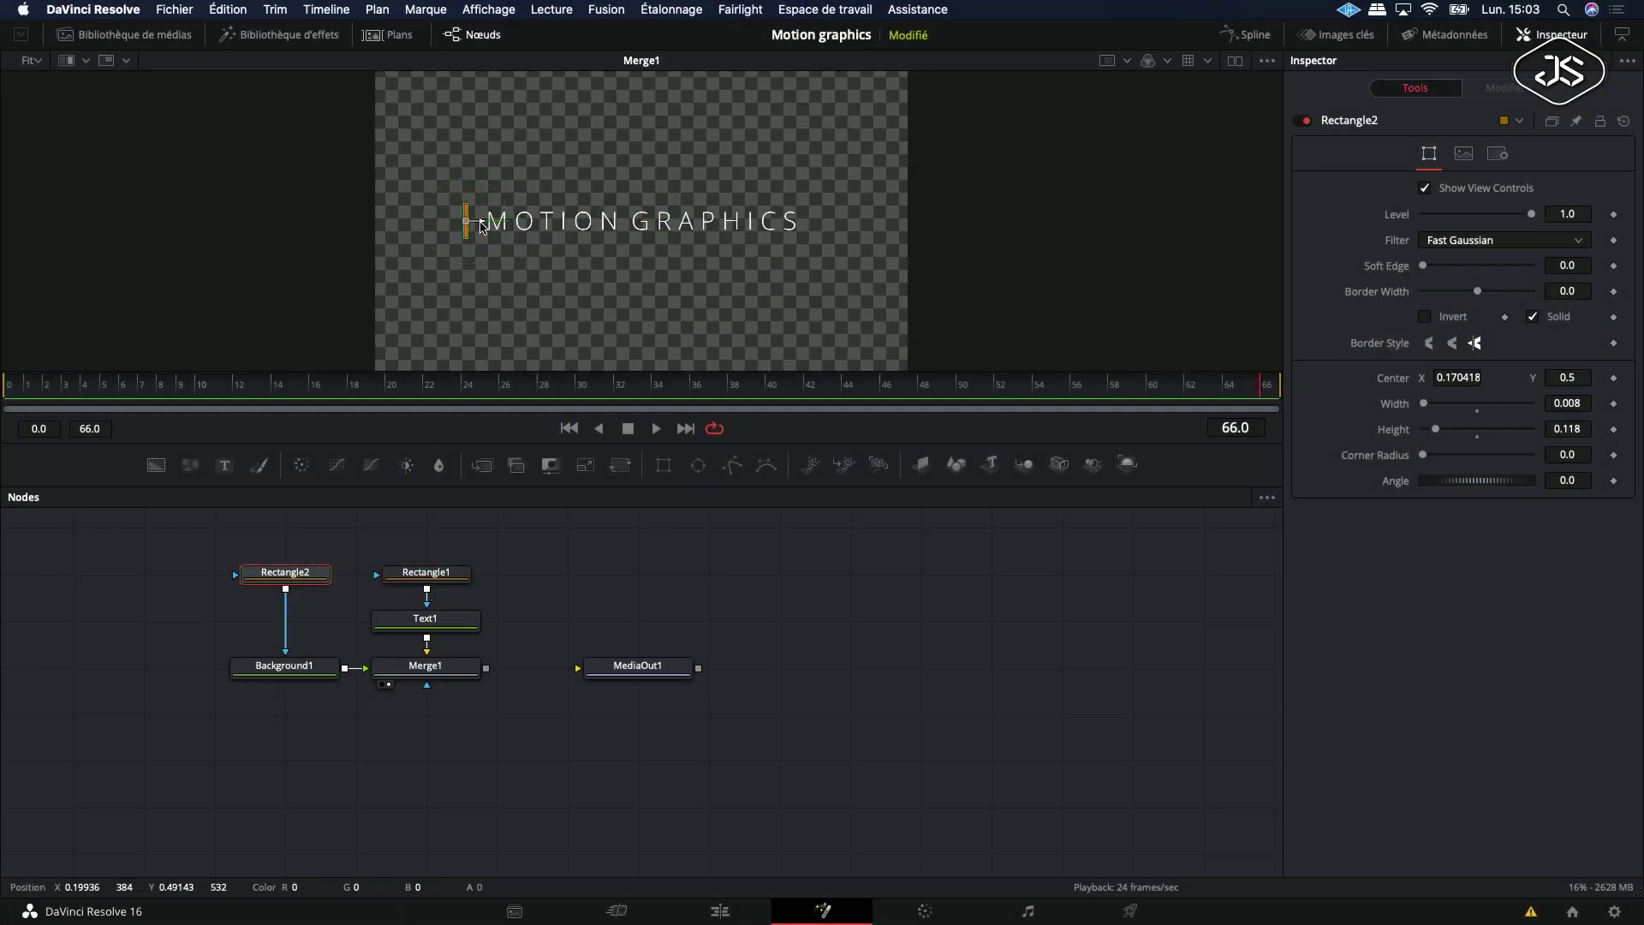
click(426, 572)
click(285, 572)
click(426, 572)
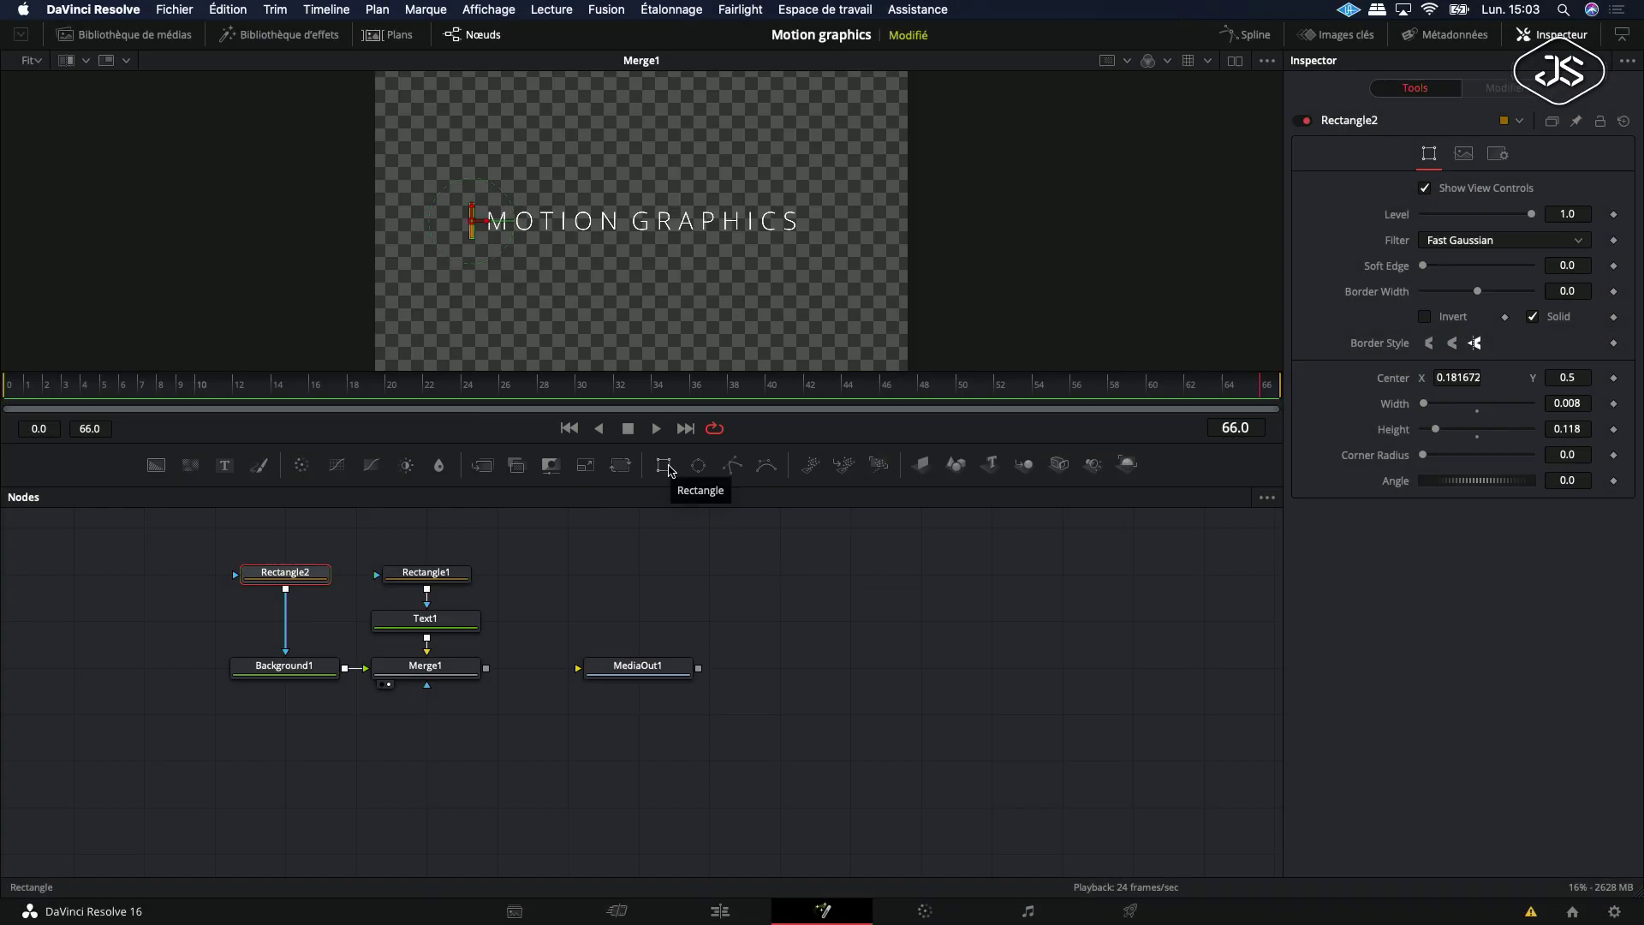
Step: Add Rectangle3 and drag it into a thin, wide band across the title
click(664, 466)
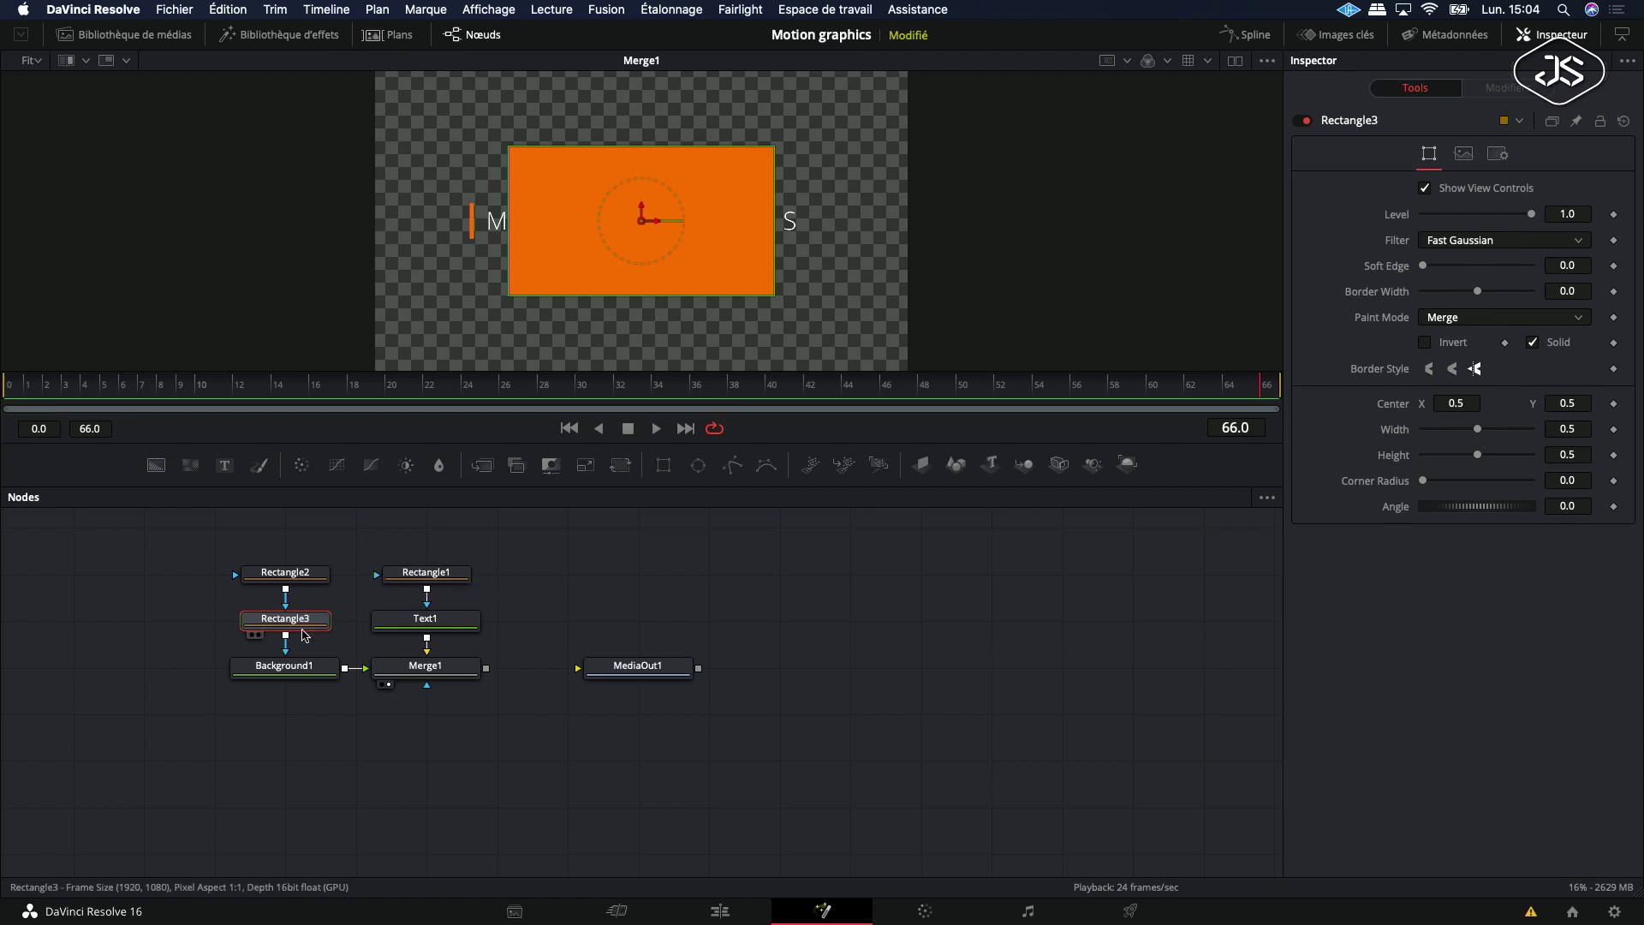
drag(640, 146, 641, 195)
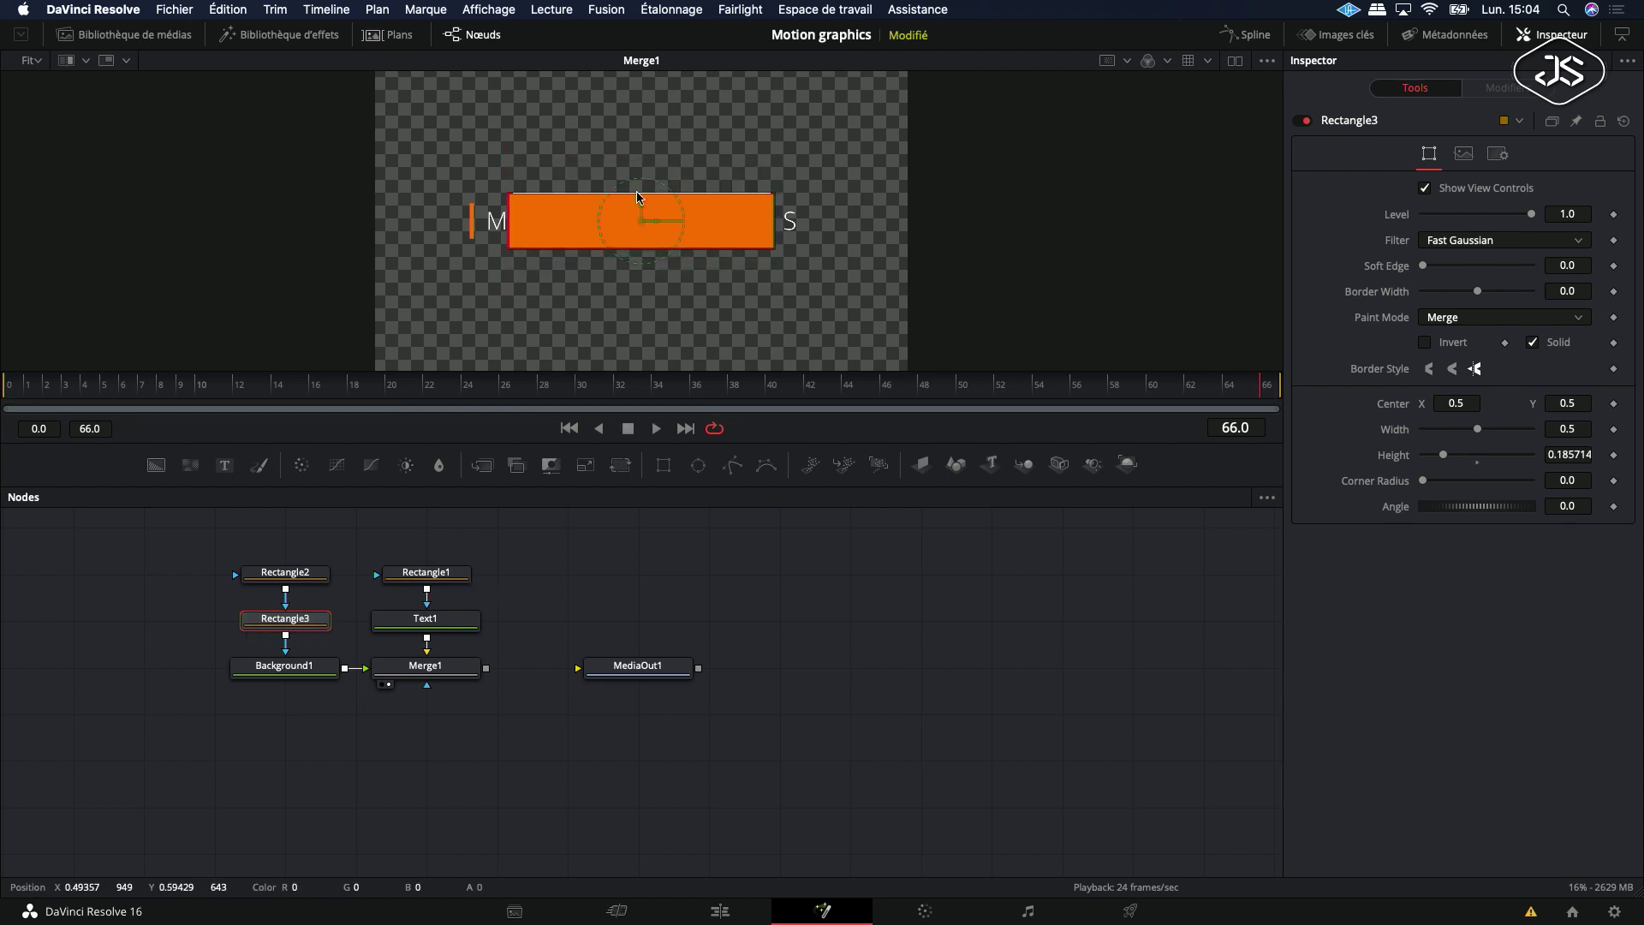
mouse_move(775, 227)
mouse_down()
mouse_move(863, 238)
mouse_move(847, 238)
mouse_up()
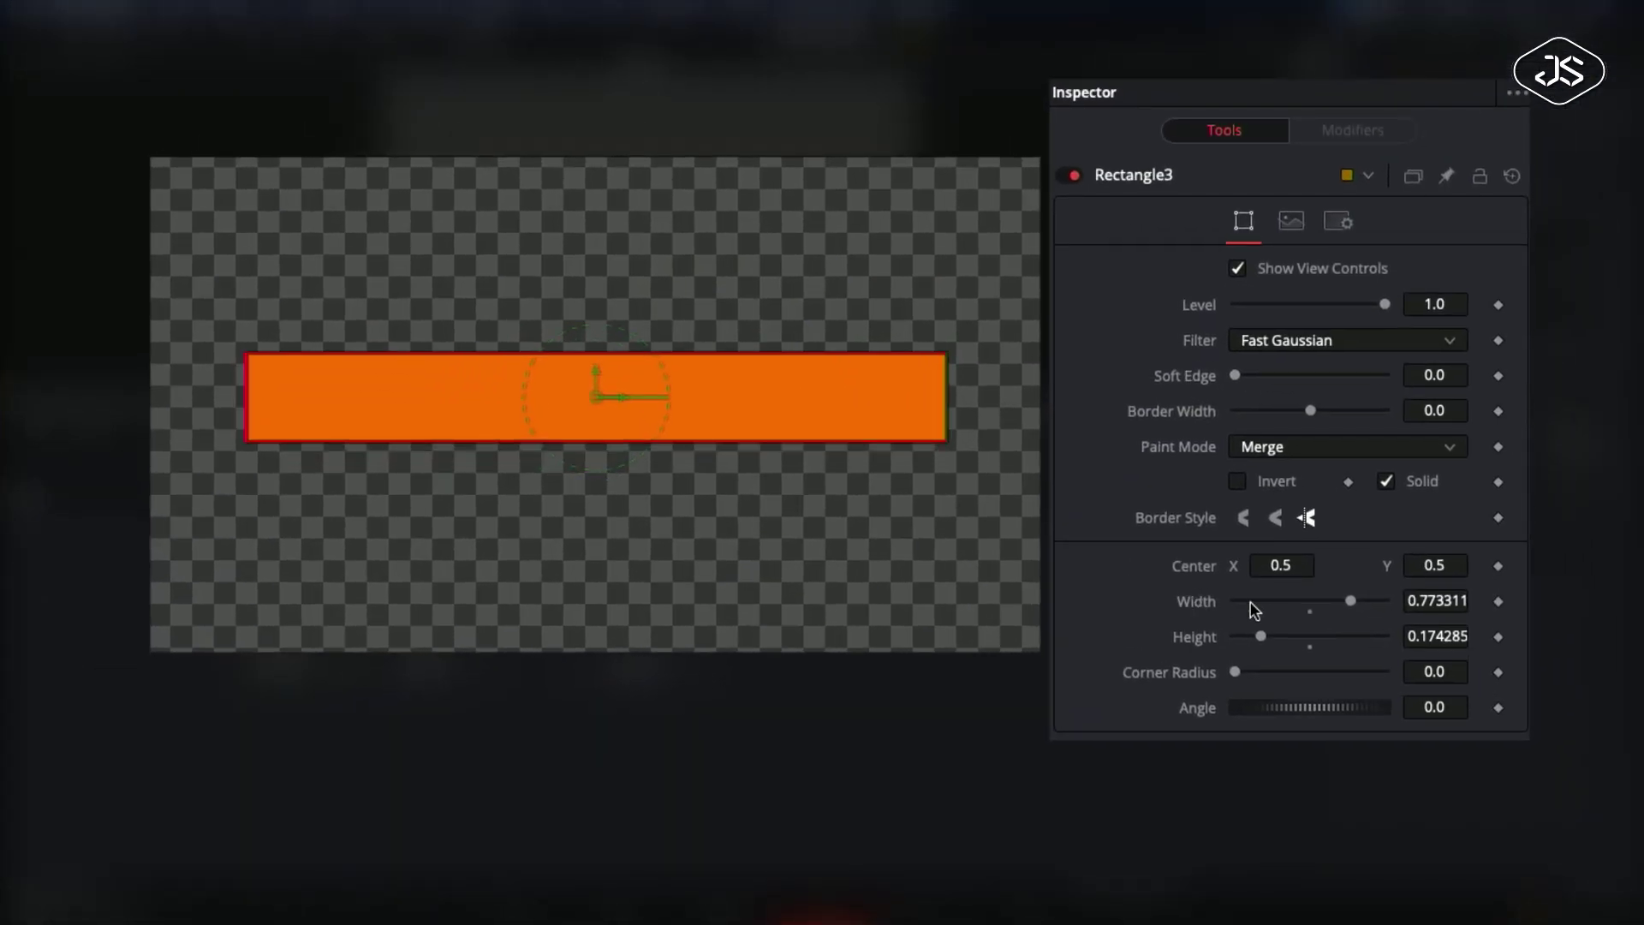
Step: Set Rectangle3's paint mode to Multiply and fine-tune its height to 0.151428
click(1454, 455)
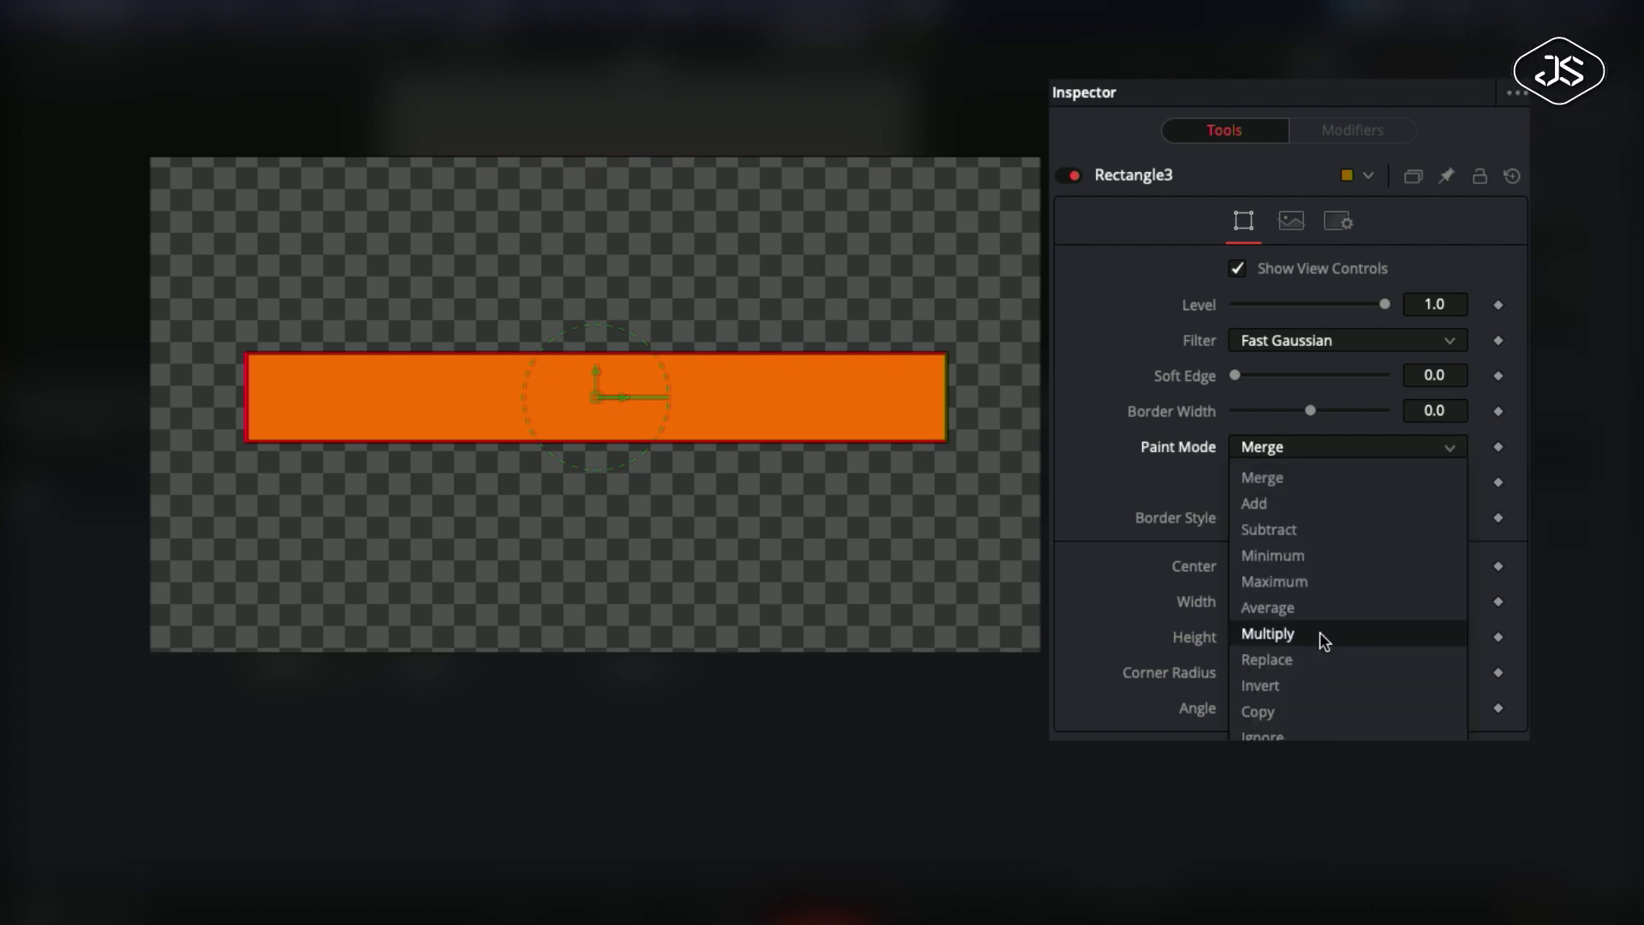
click(1321, 633)
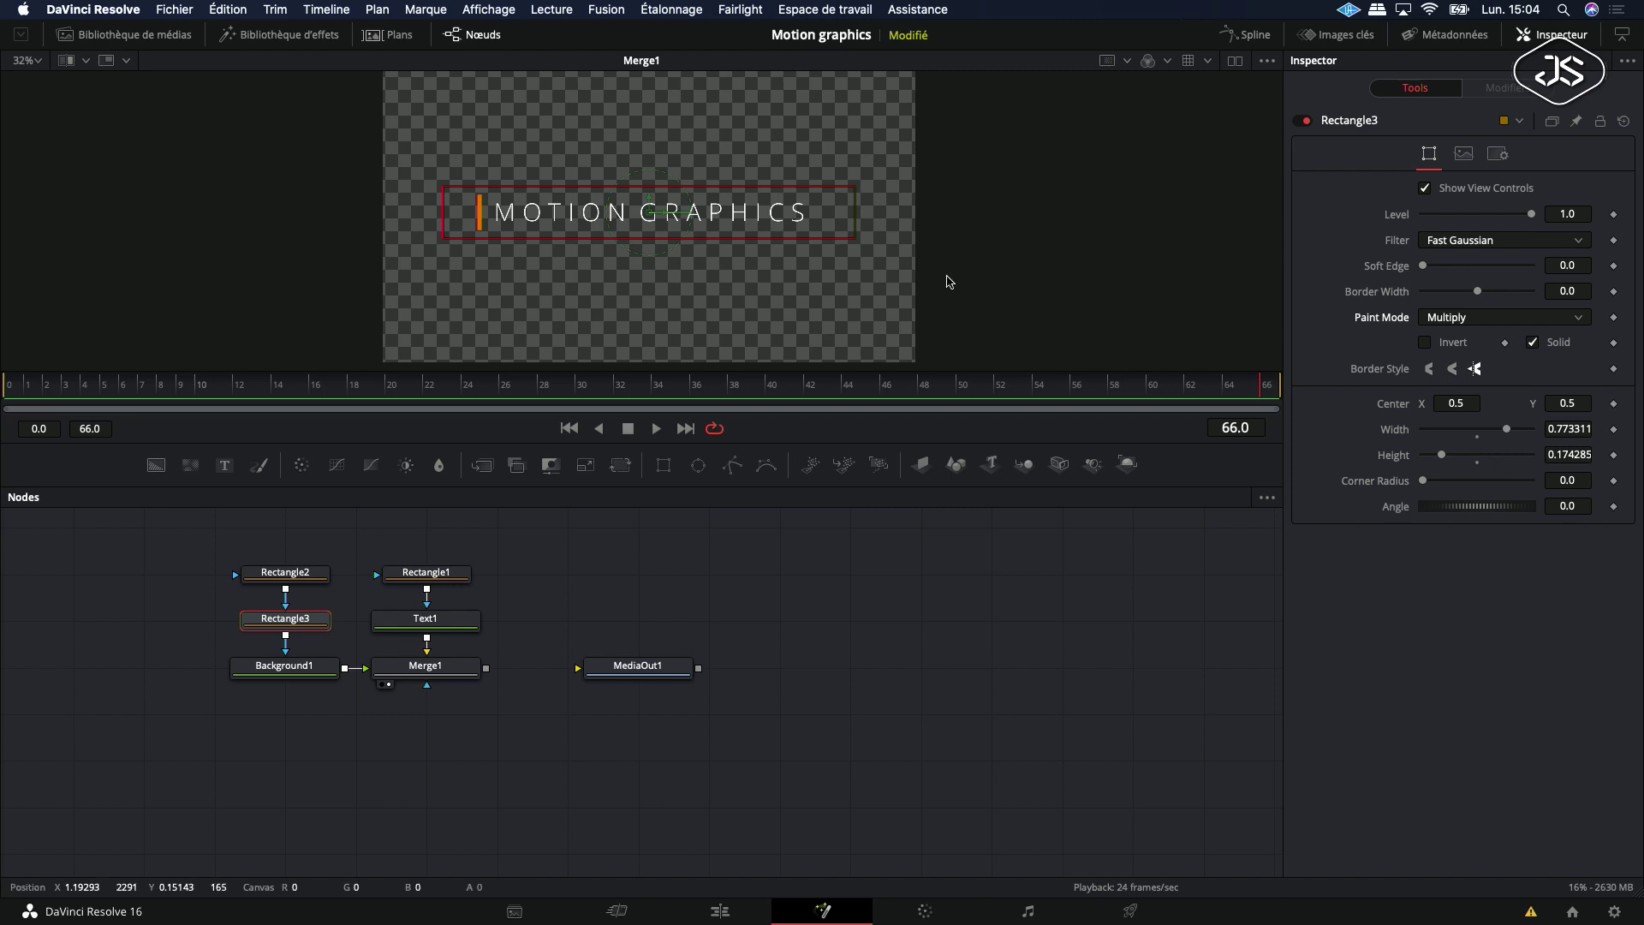
drag(676, 192, 676, 198)
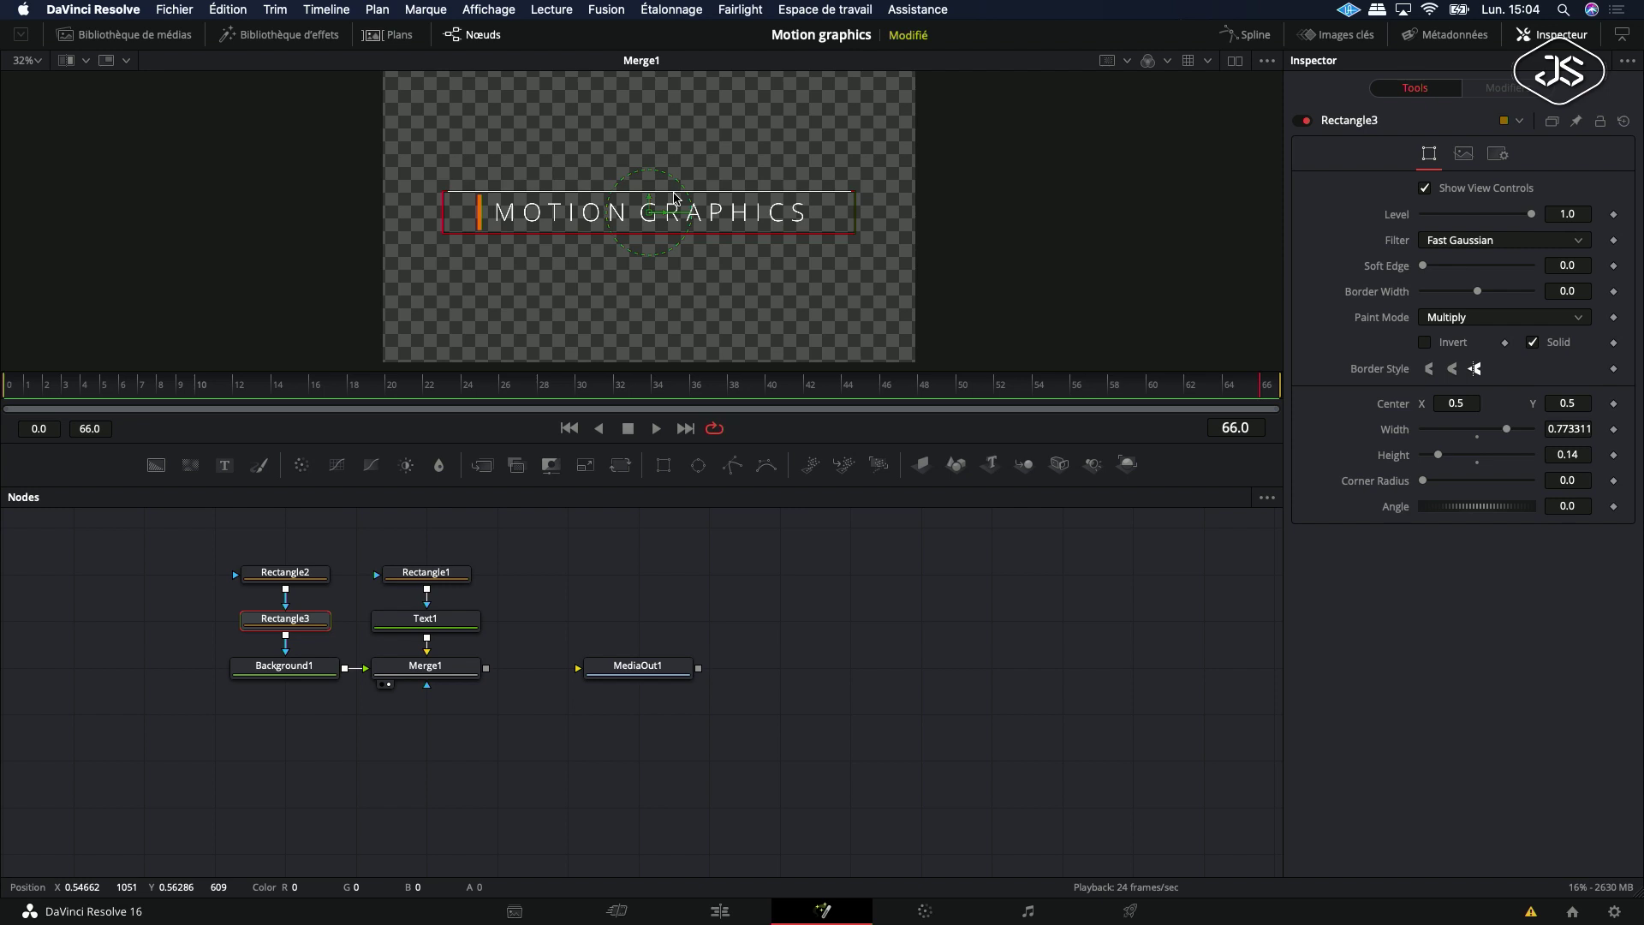
drag(677, 198, 678, 194)
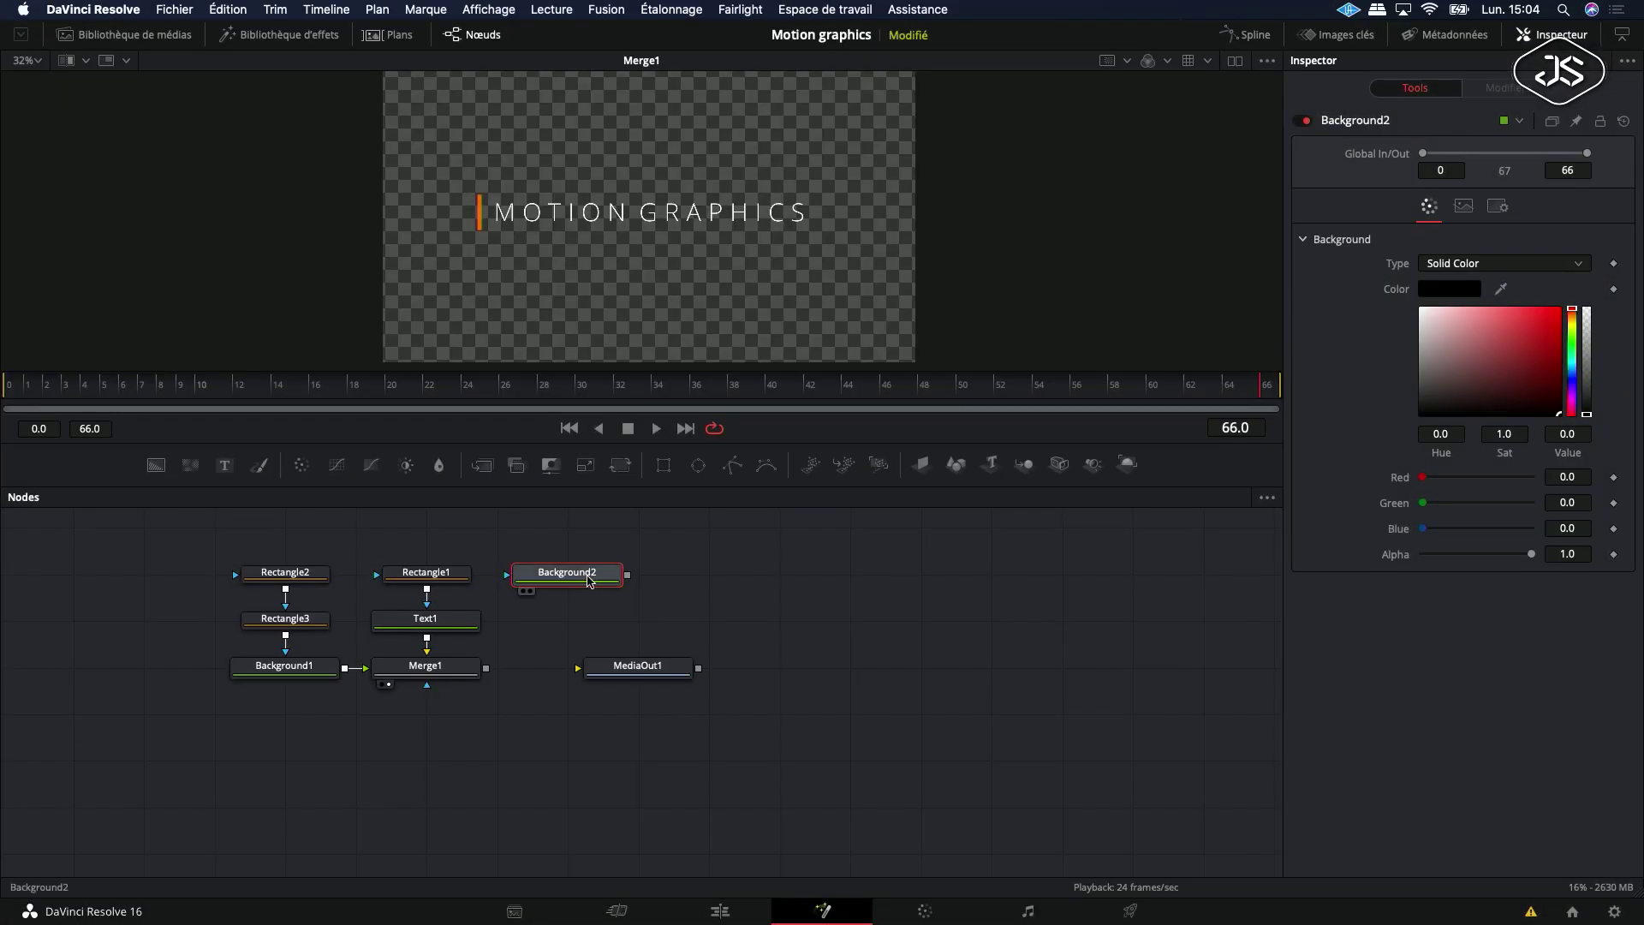
Step: Merge Background2 beneath Merge1 through a new Merge2 and view Merge2
mouse_move(588, 582)
mouse_down()
mouse_move(486, 751)
mouse_move(406, 752)
mouse_up()
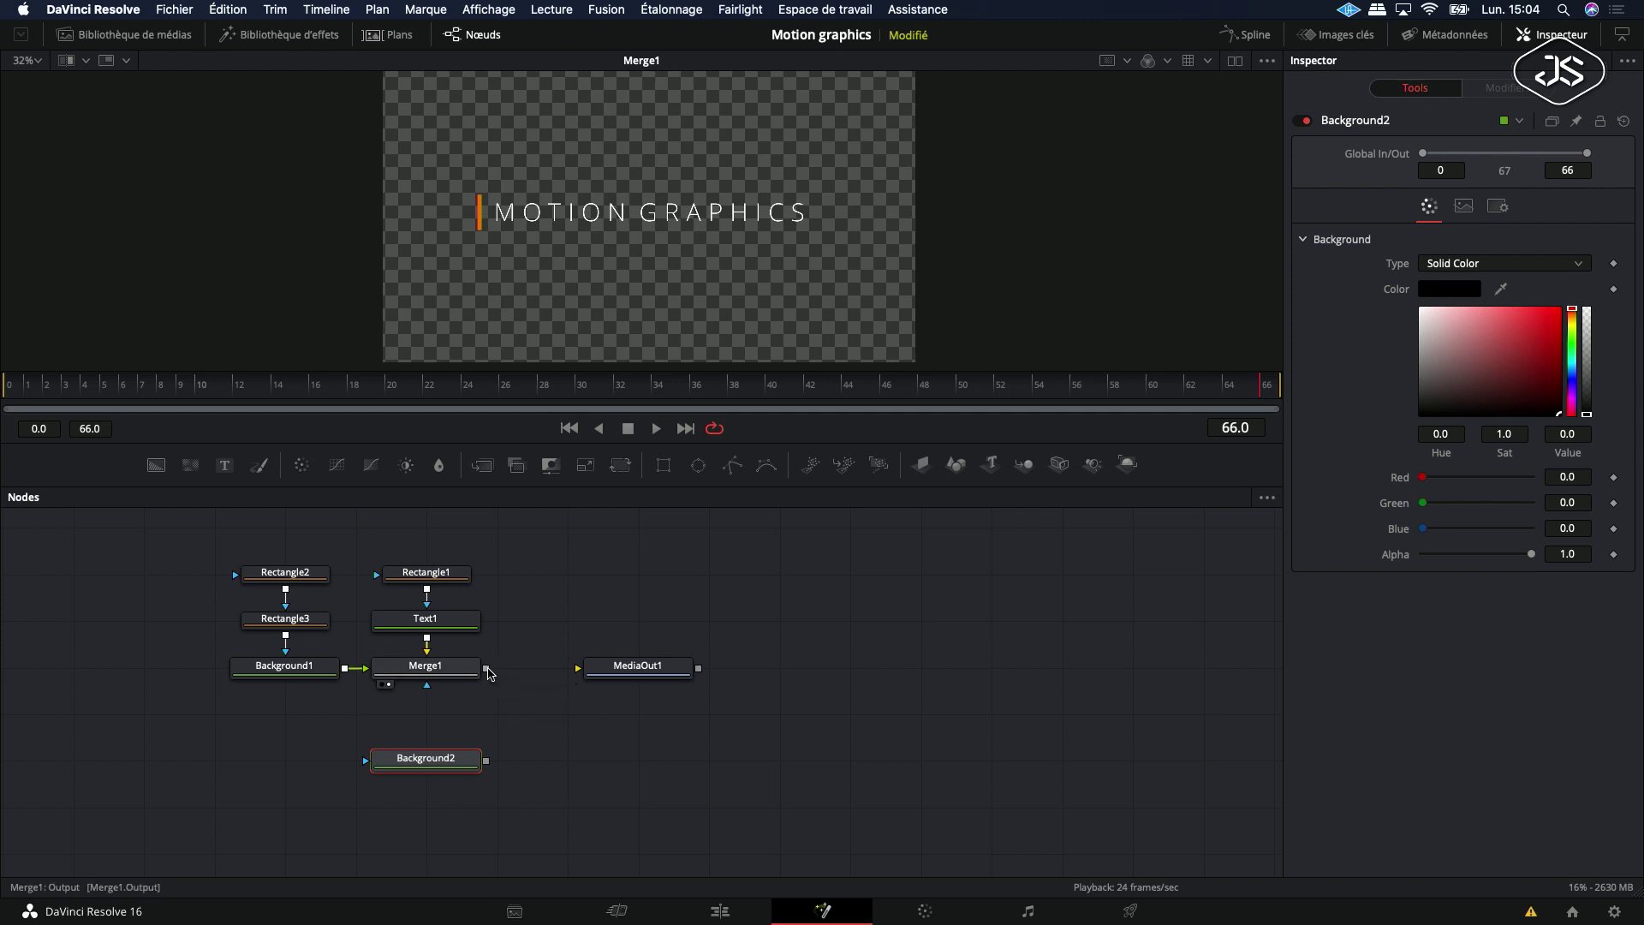
mouse_move(487, 669)
mouse_down()
mouse_move(485, 759)
mouse_move(403, 729)
mouse_move(442, 794)
mouse_up()
click(442, 795)
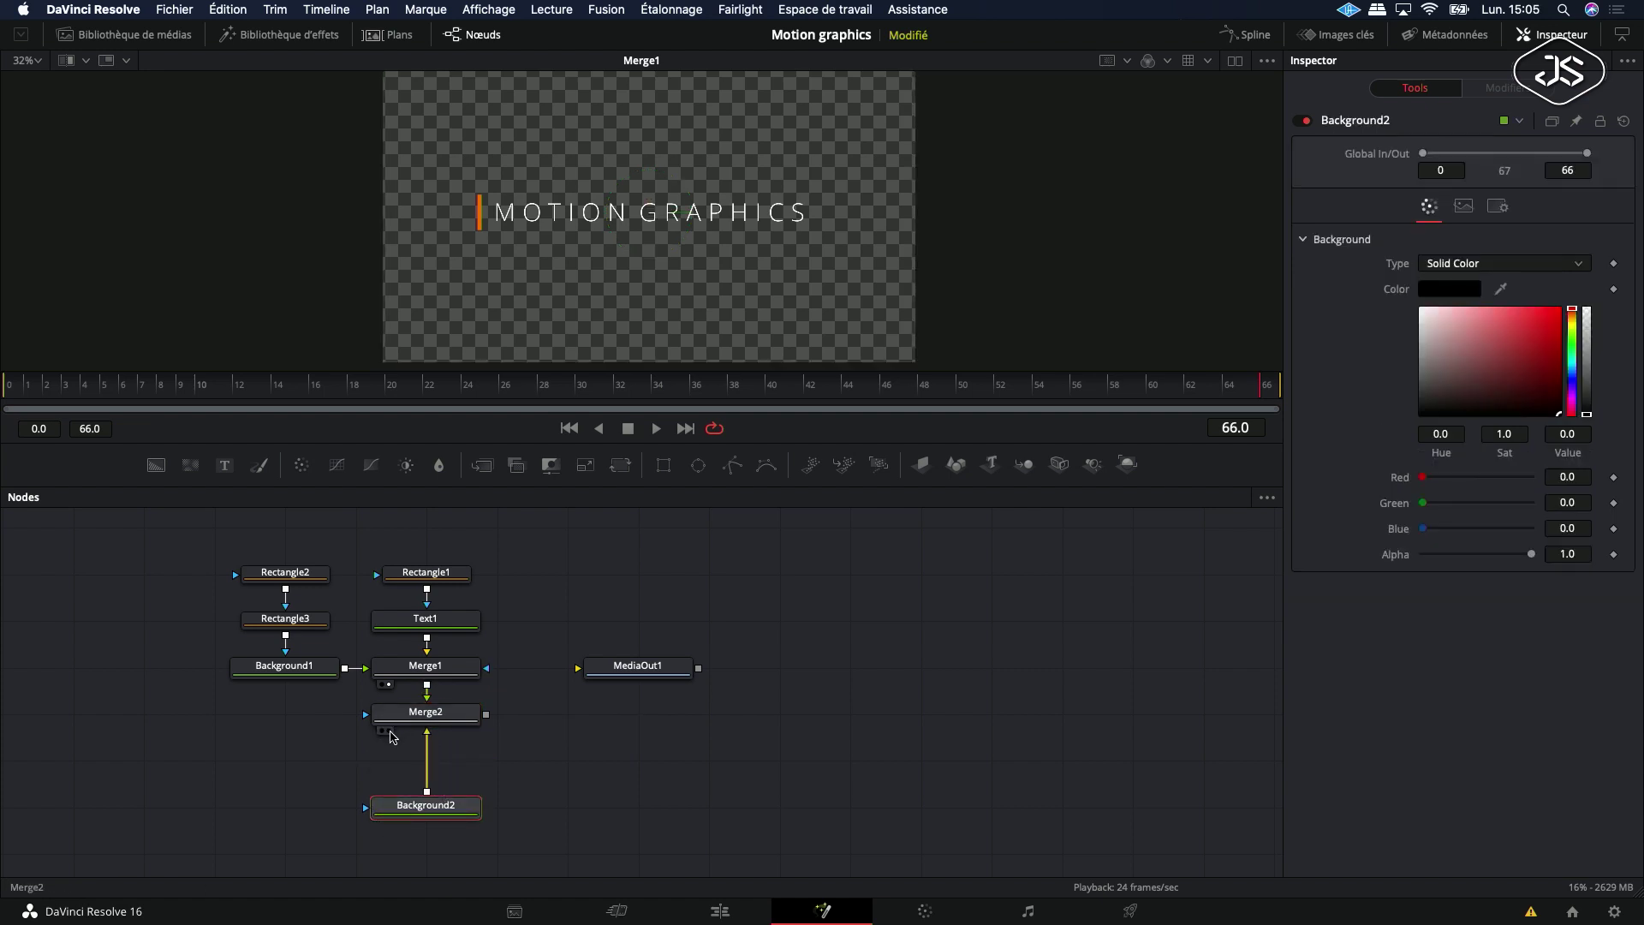
click(381, 731)
click(437, 721)
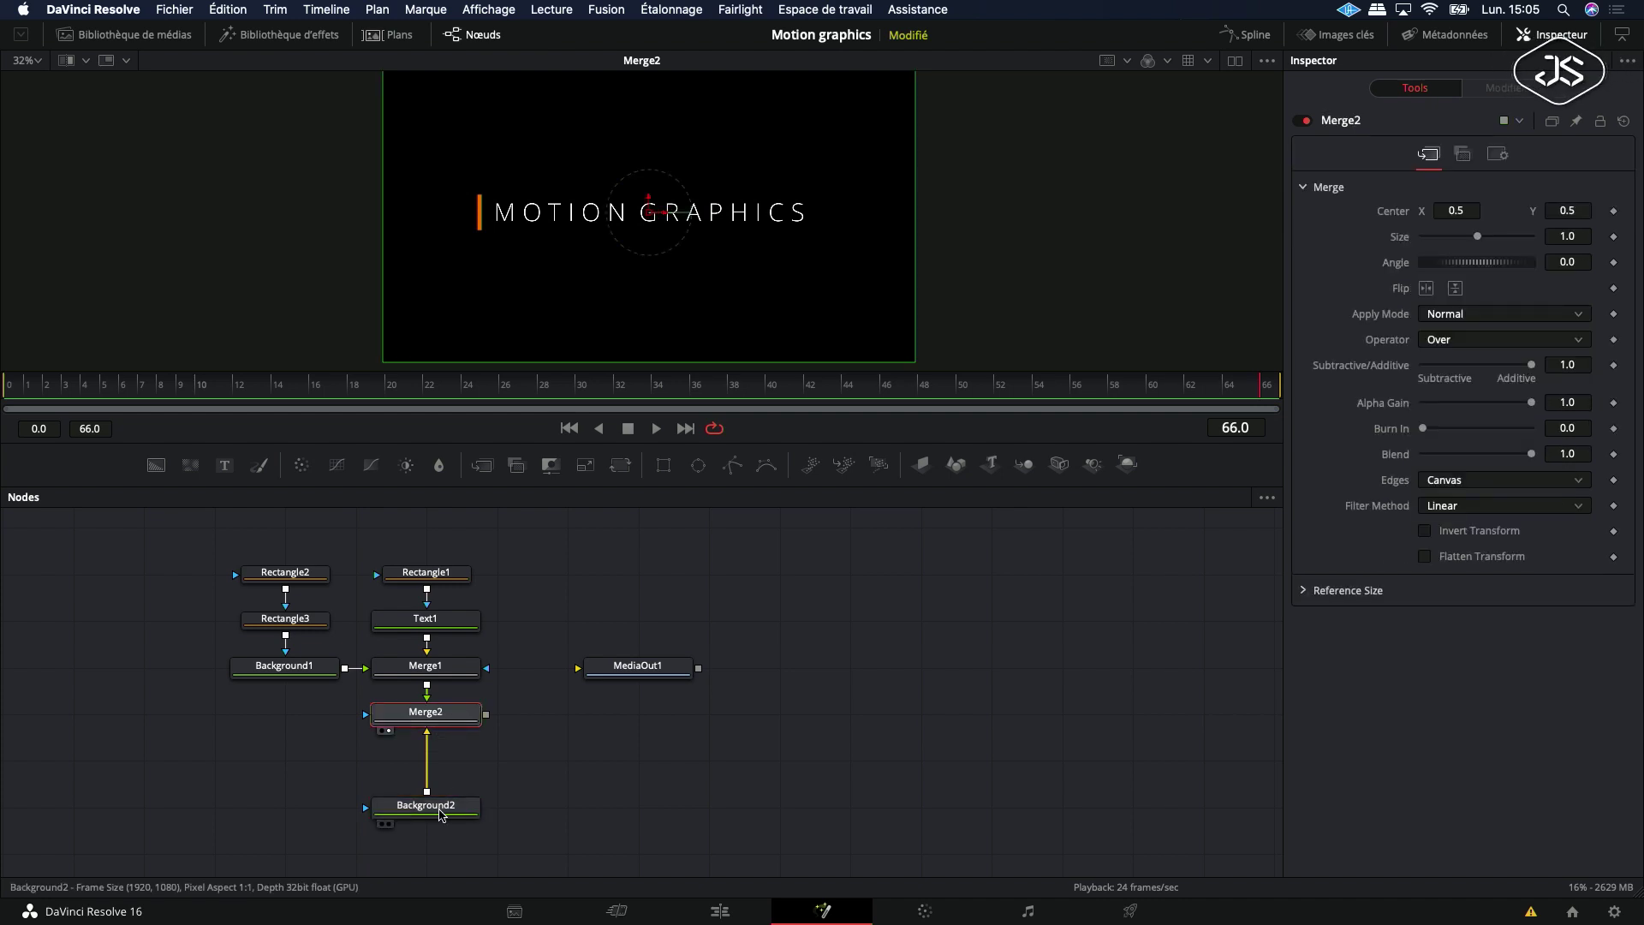
drag(425, 805, 426, 758)
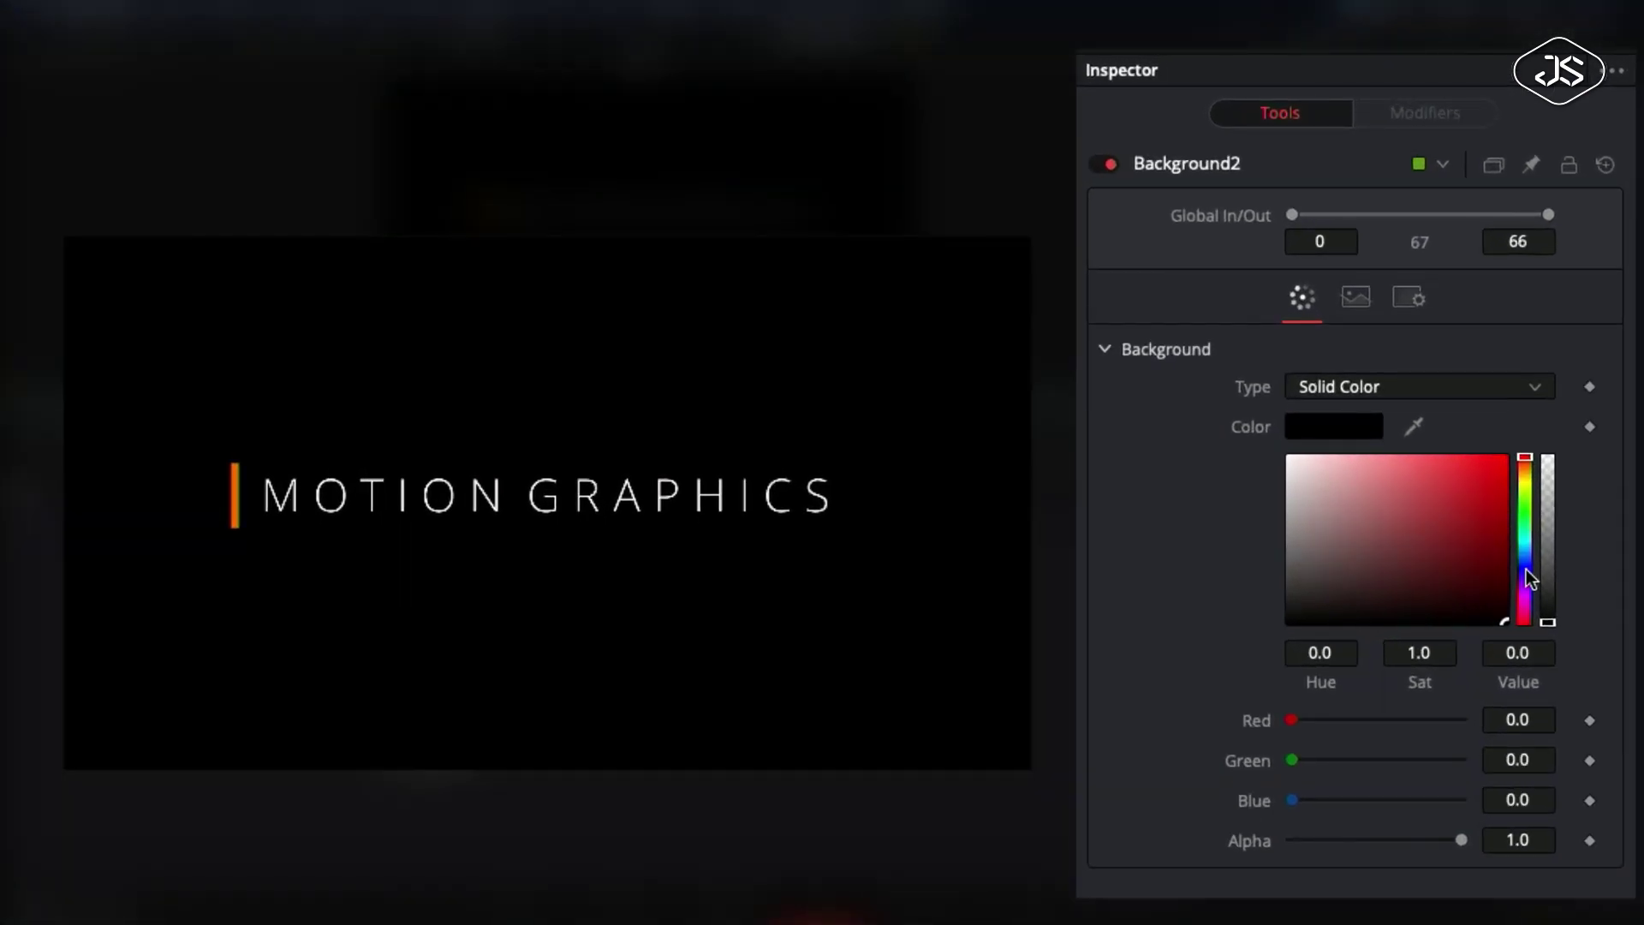
Step: Colour Background2 dark navy (R 0.021, G 0.002, B 0.087)
click(1526, 571)
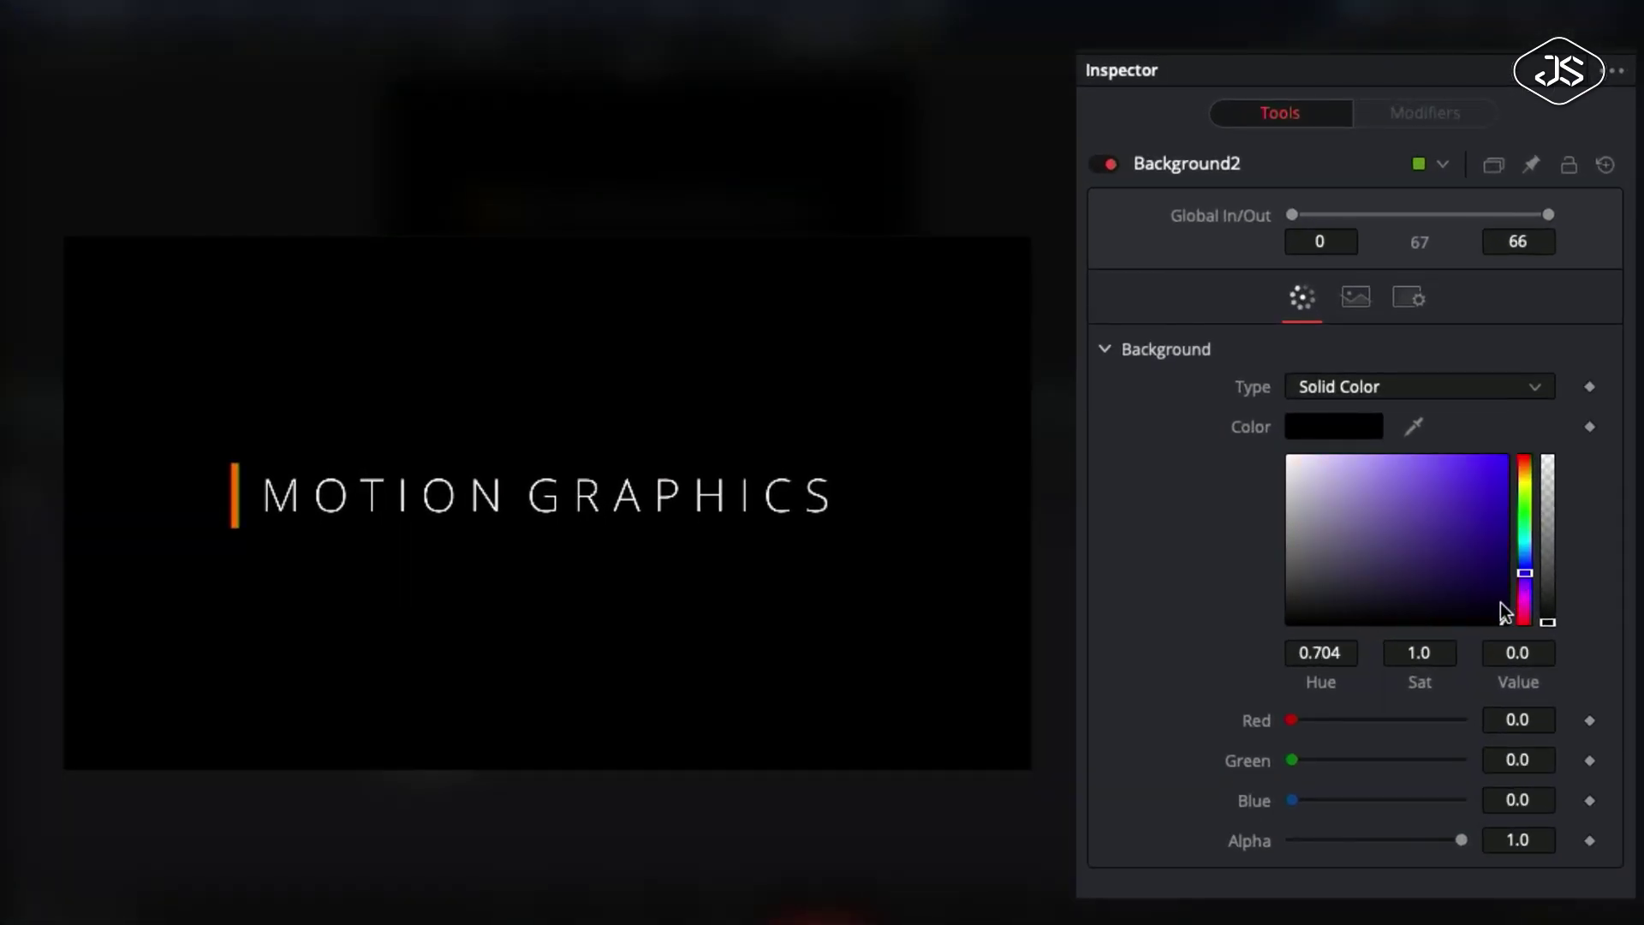
drag(1505, 611, 1504, 606)
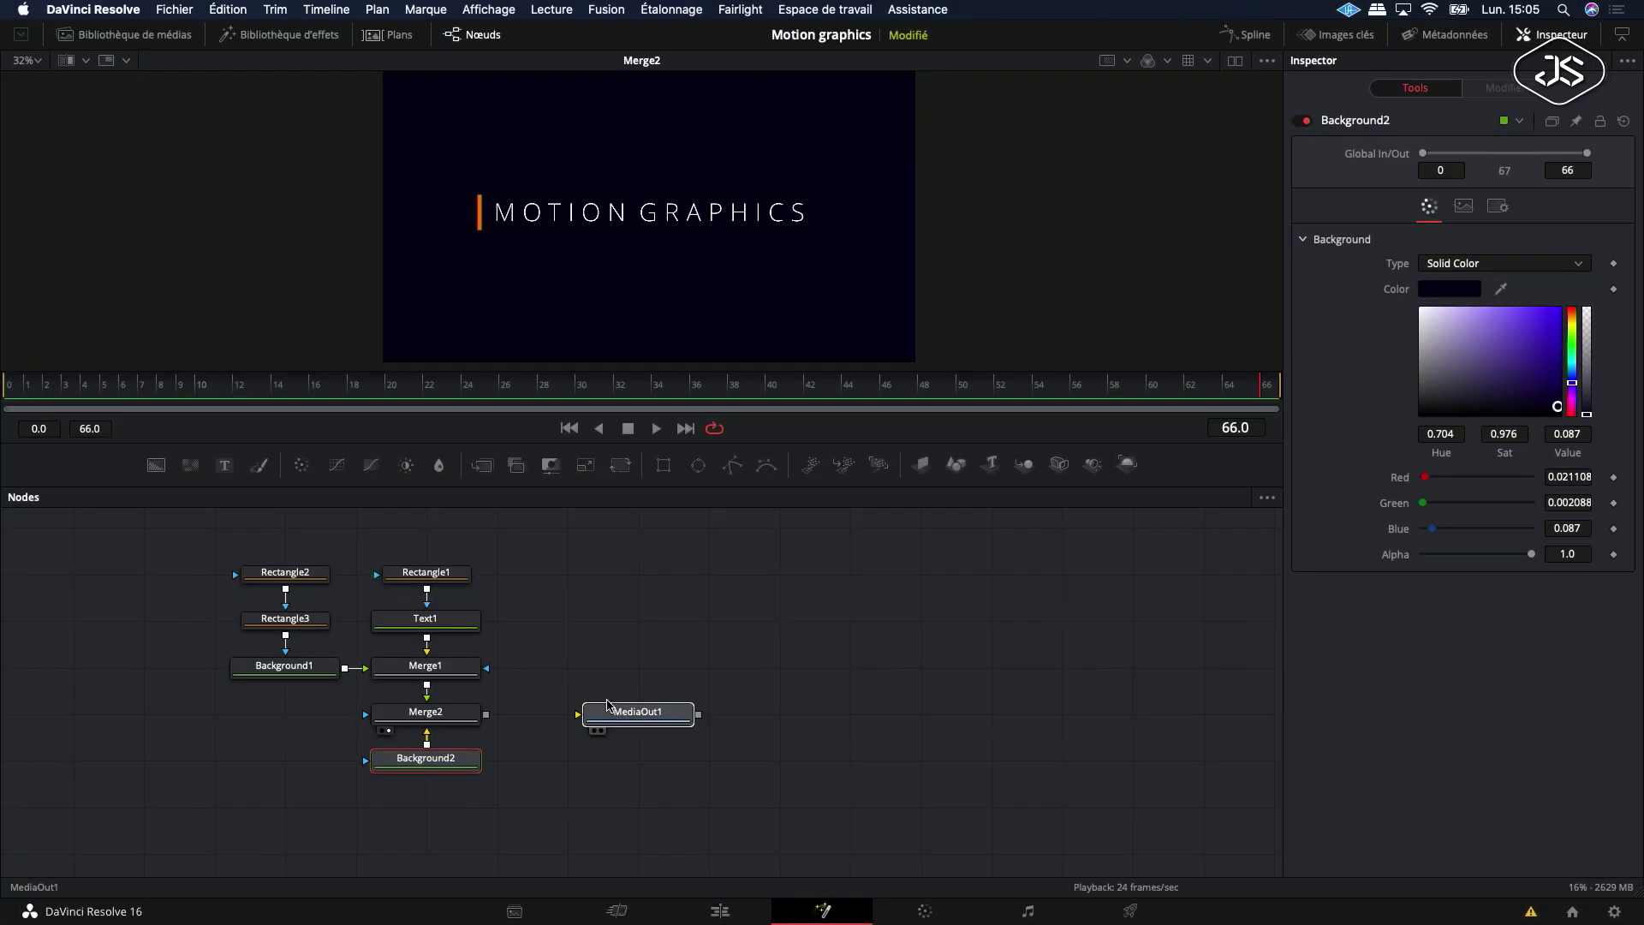
click(608, 708)
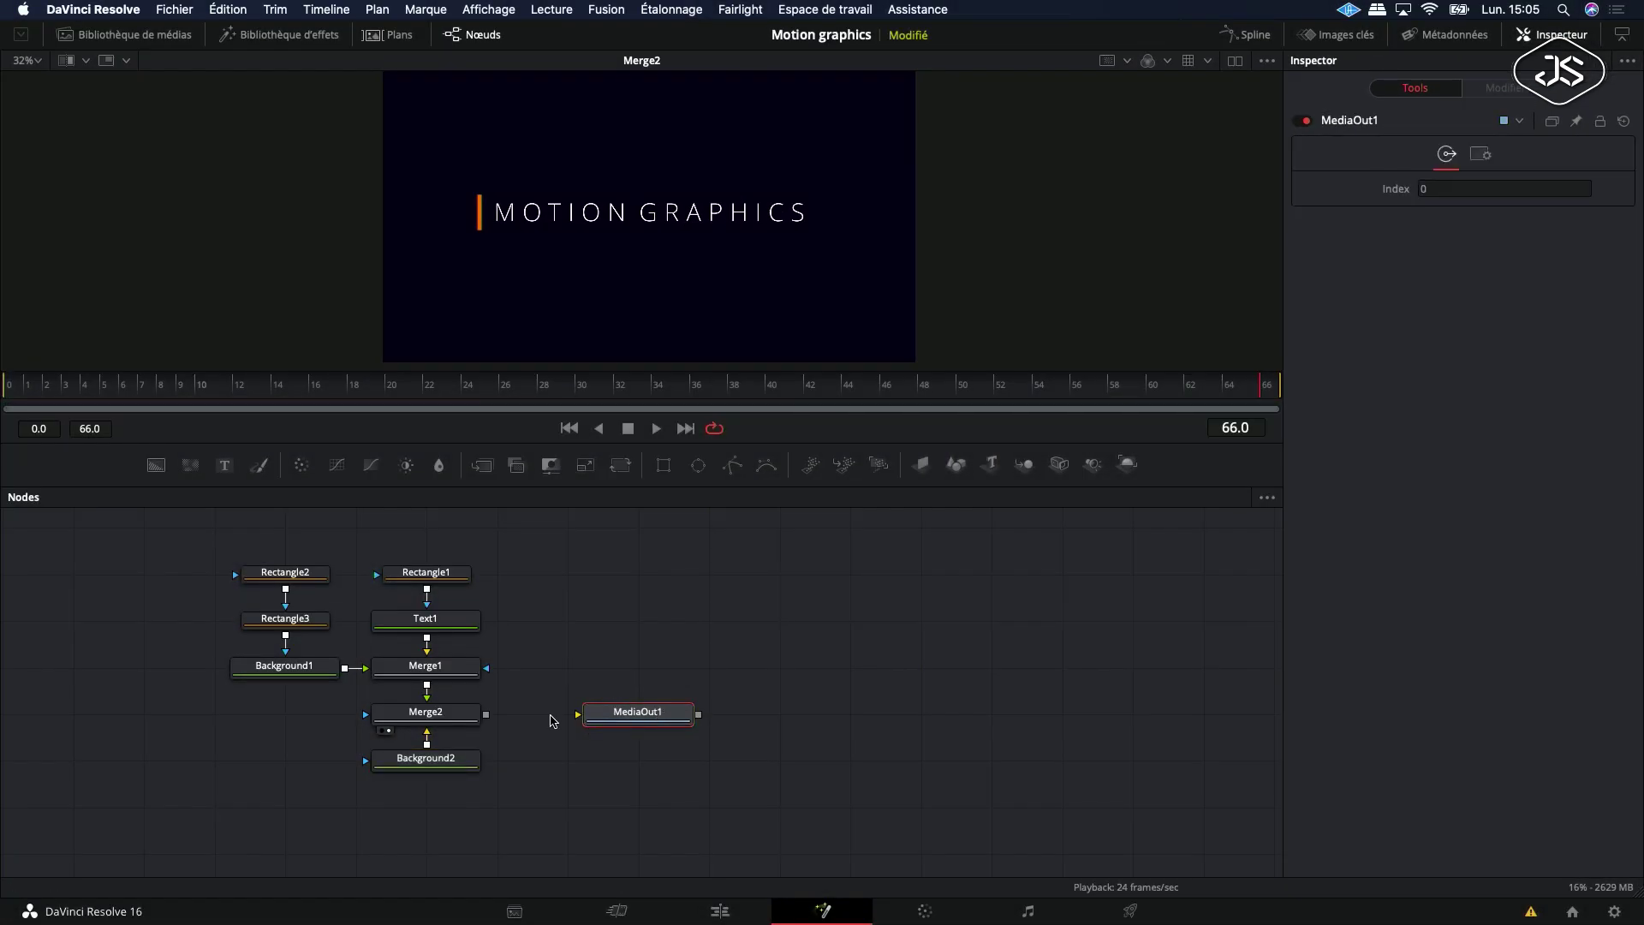
Step: Connect Merge2 to MediaOut1, view the final output, and place MediaOut1 beside Merge2
drag(486, 714, 614, 729)
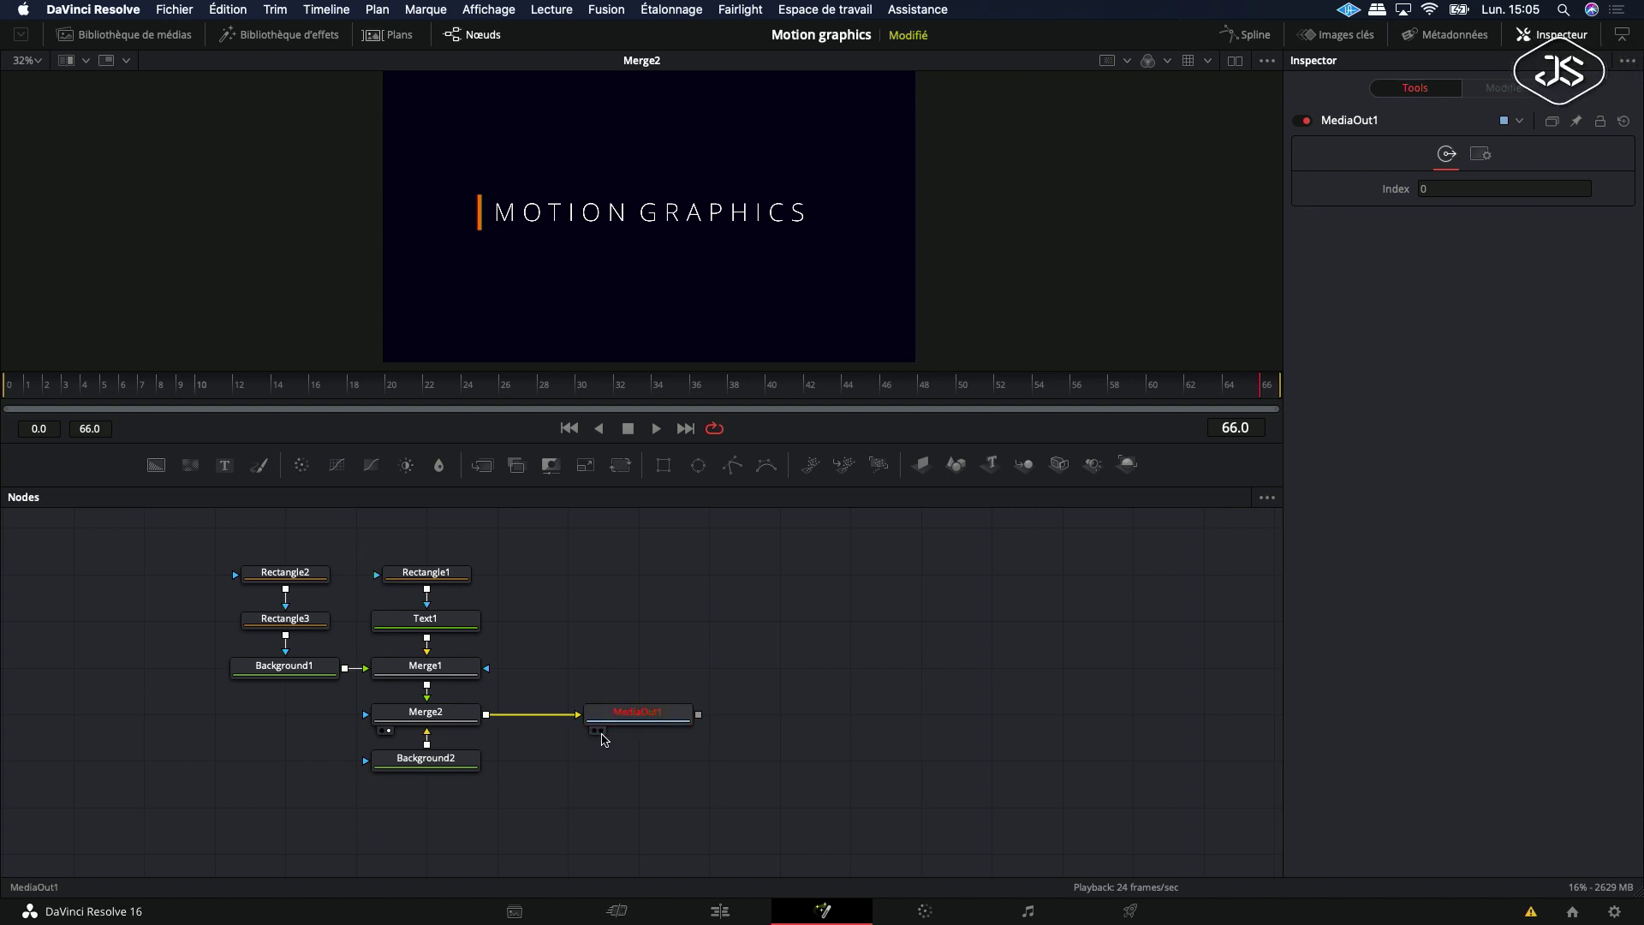
click(603, 733)
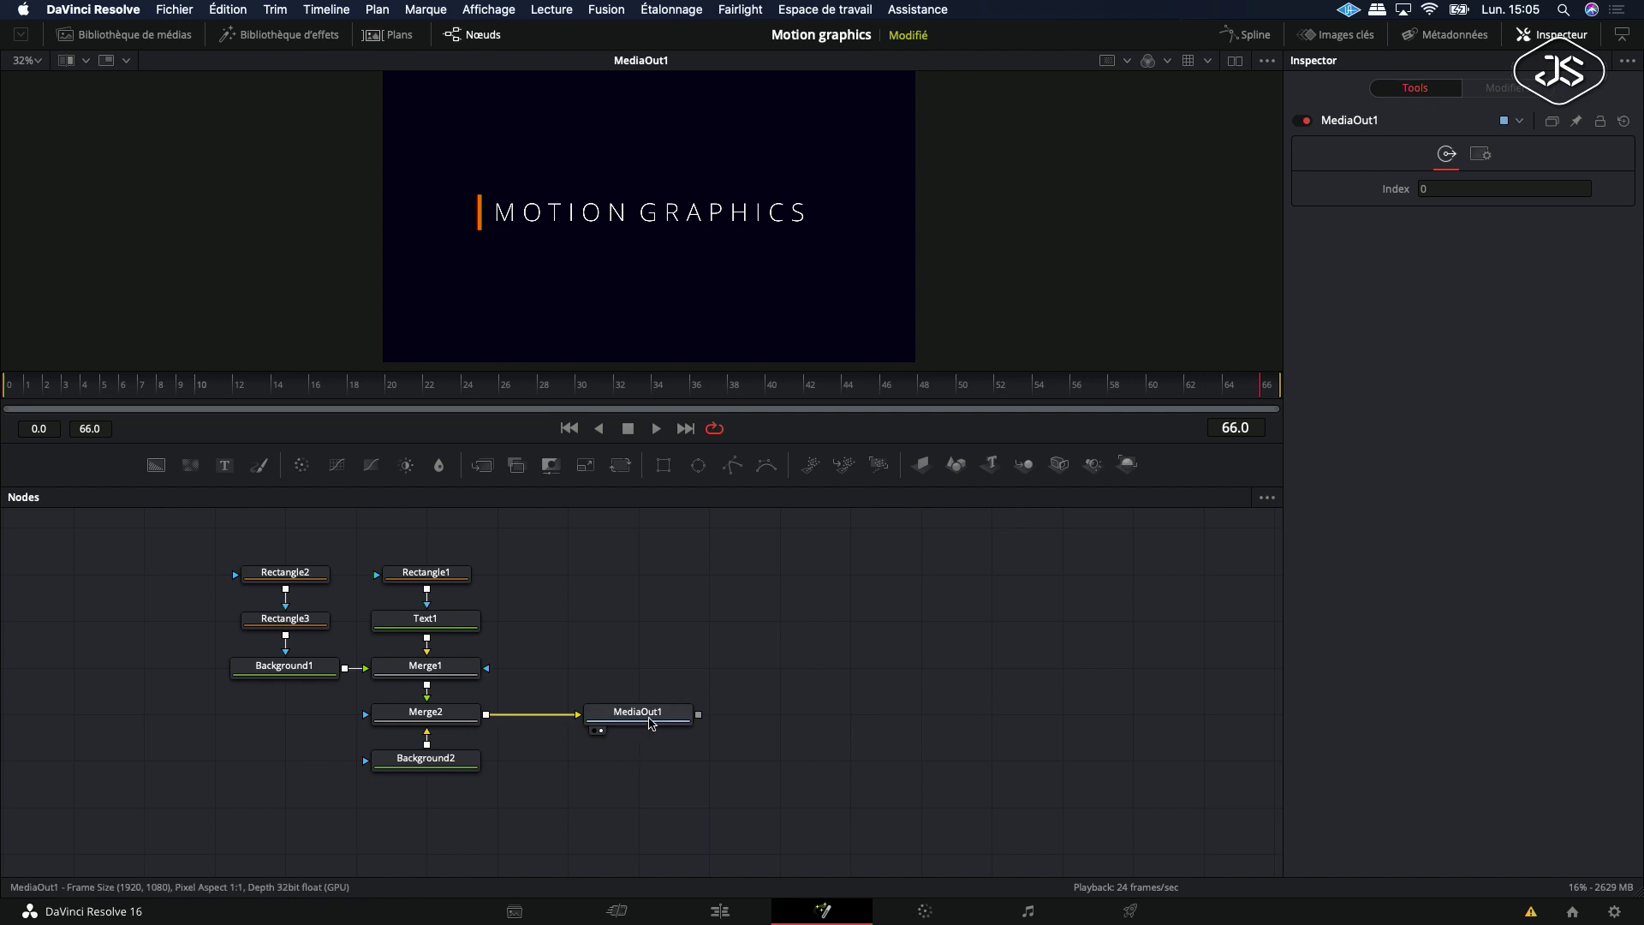
drag(653, 724, 581, 724)
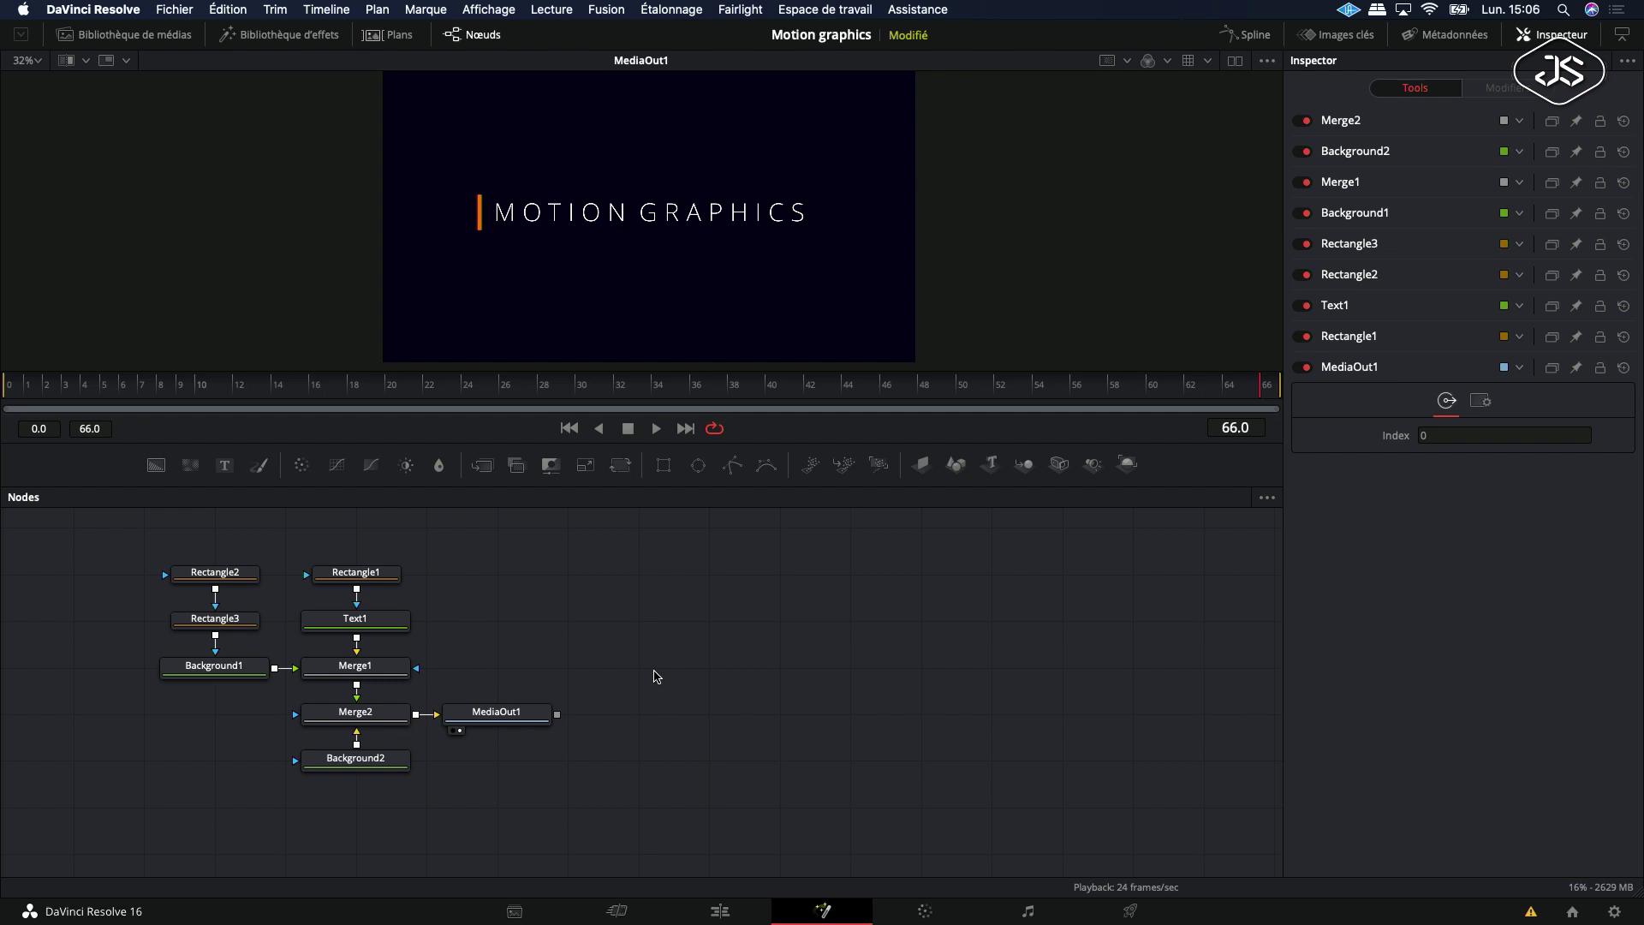
Step: Keyframe Rectangle3's centre position at frame 12
click(230, 624)
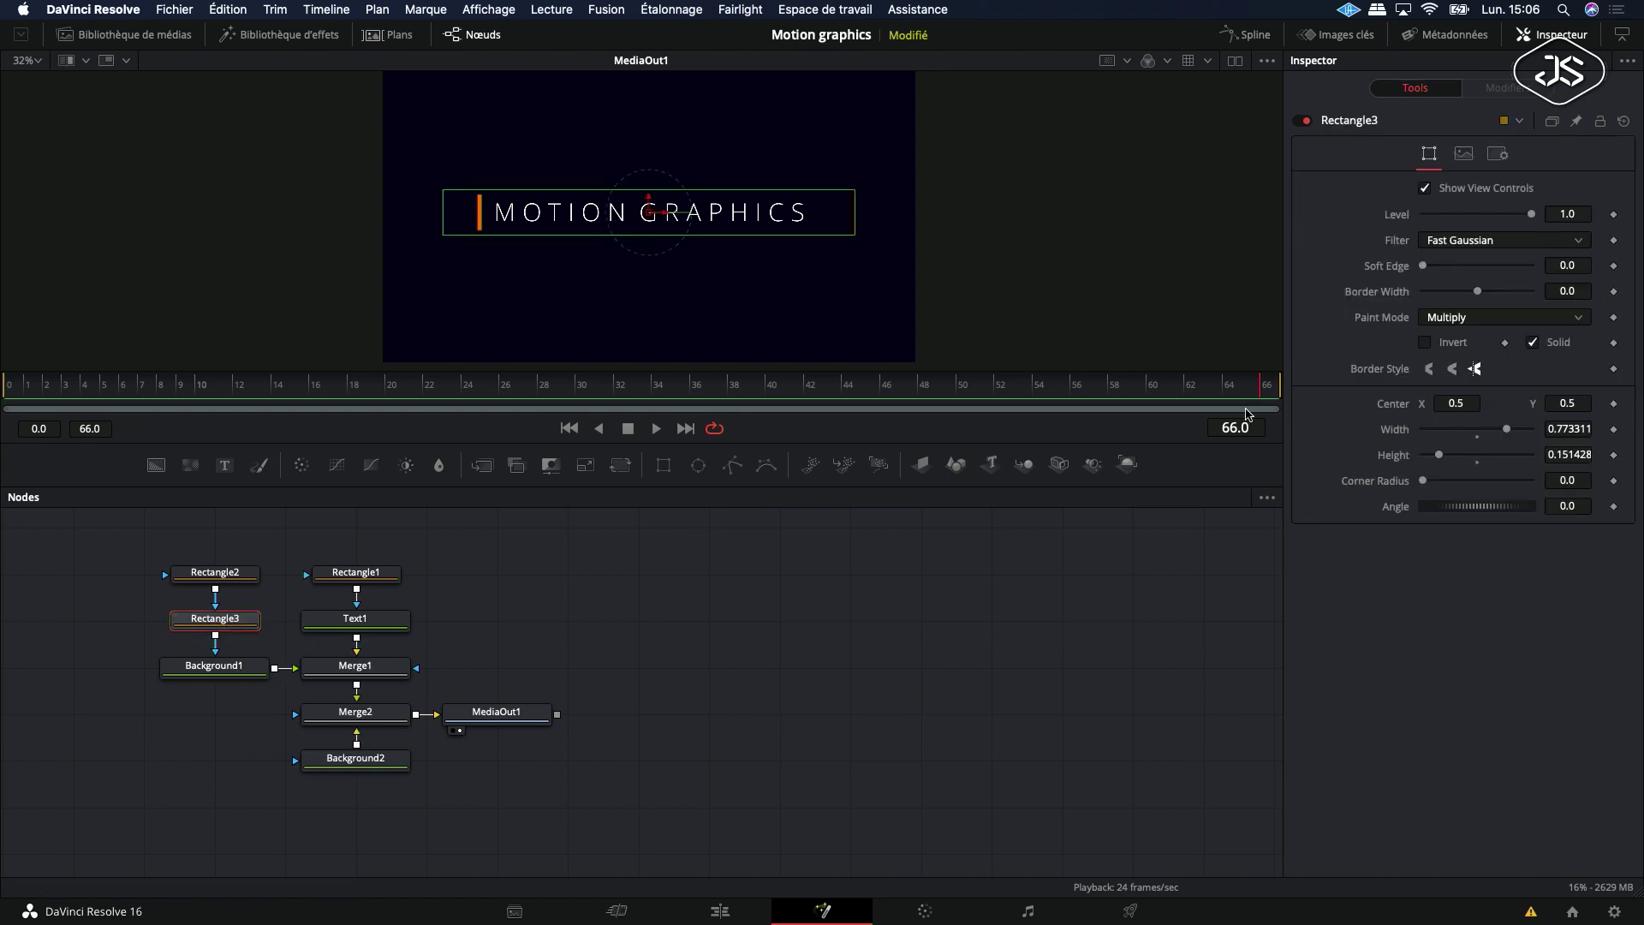
drag(1263, 390, 572, 396)
drag(557, 392, 239, 391)
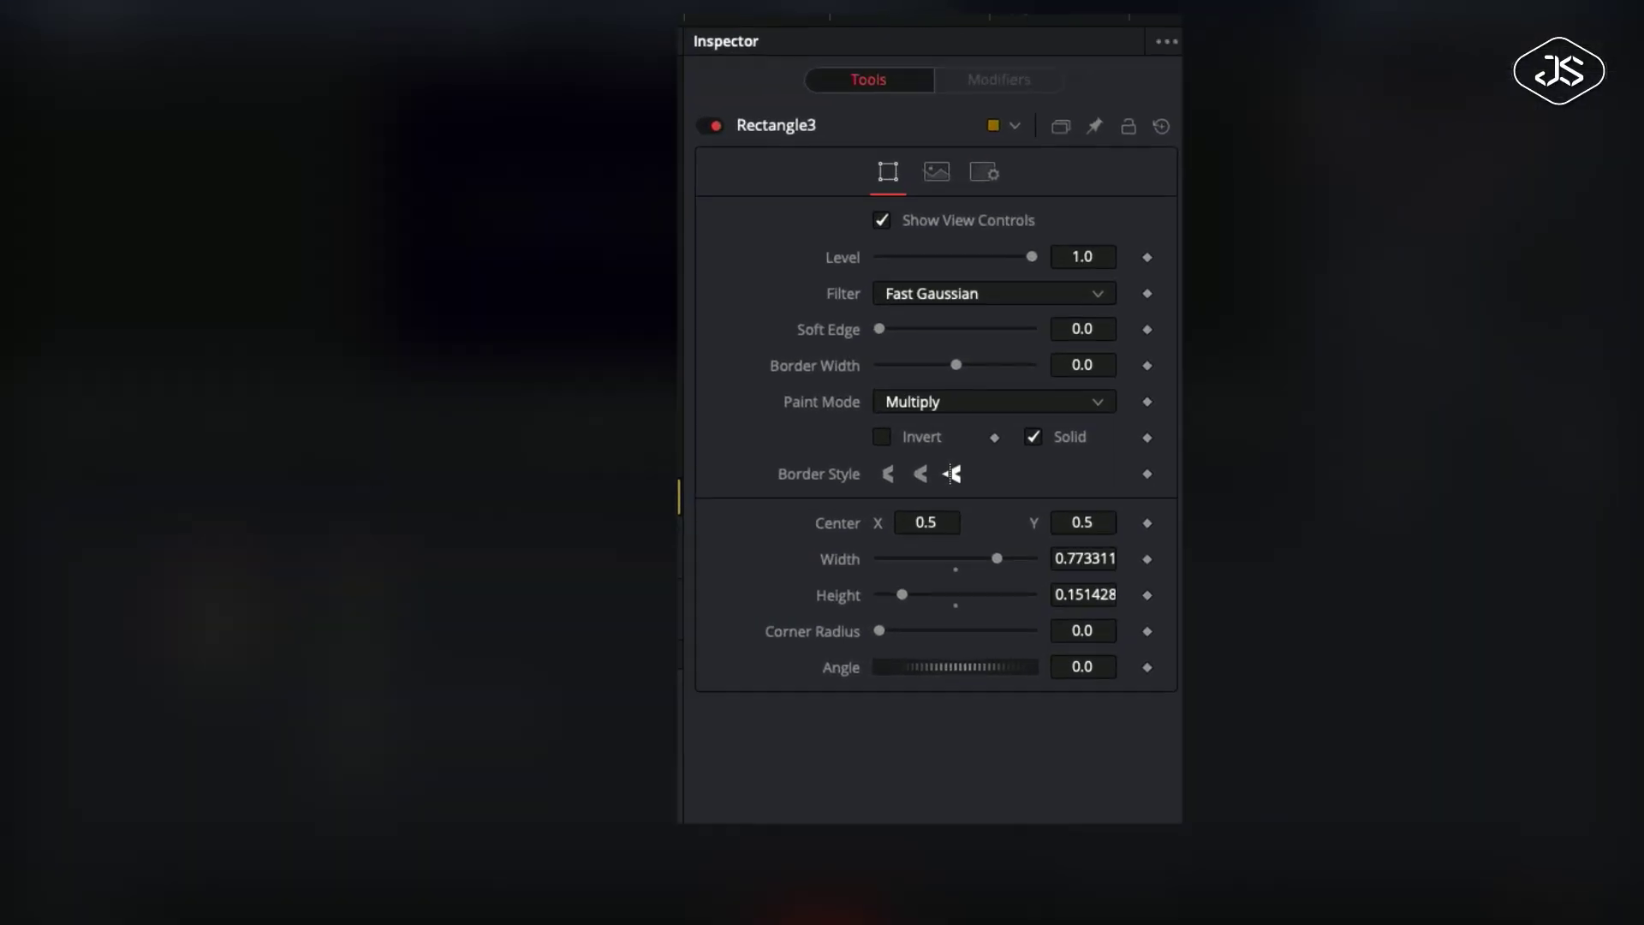
click(1041, 545)
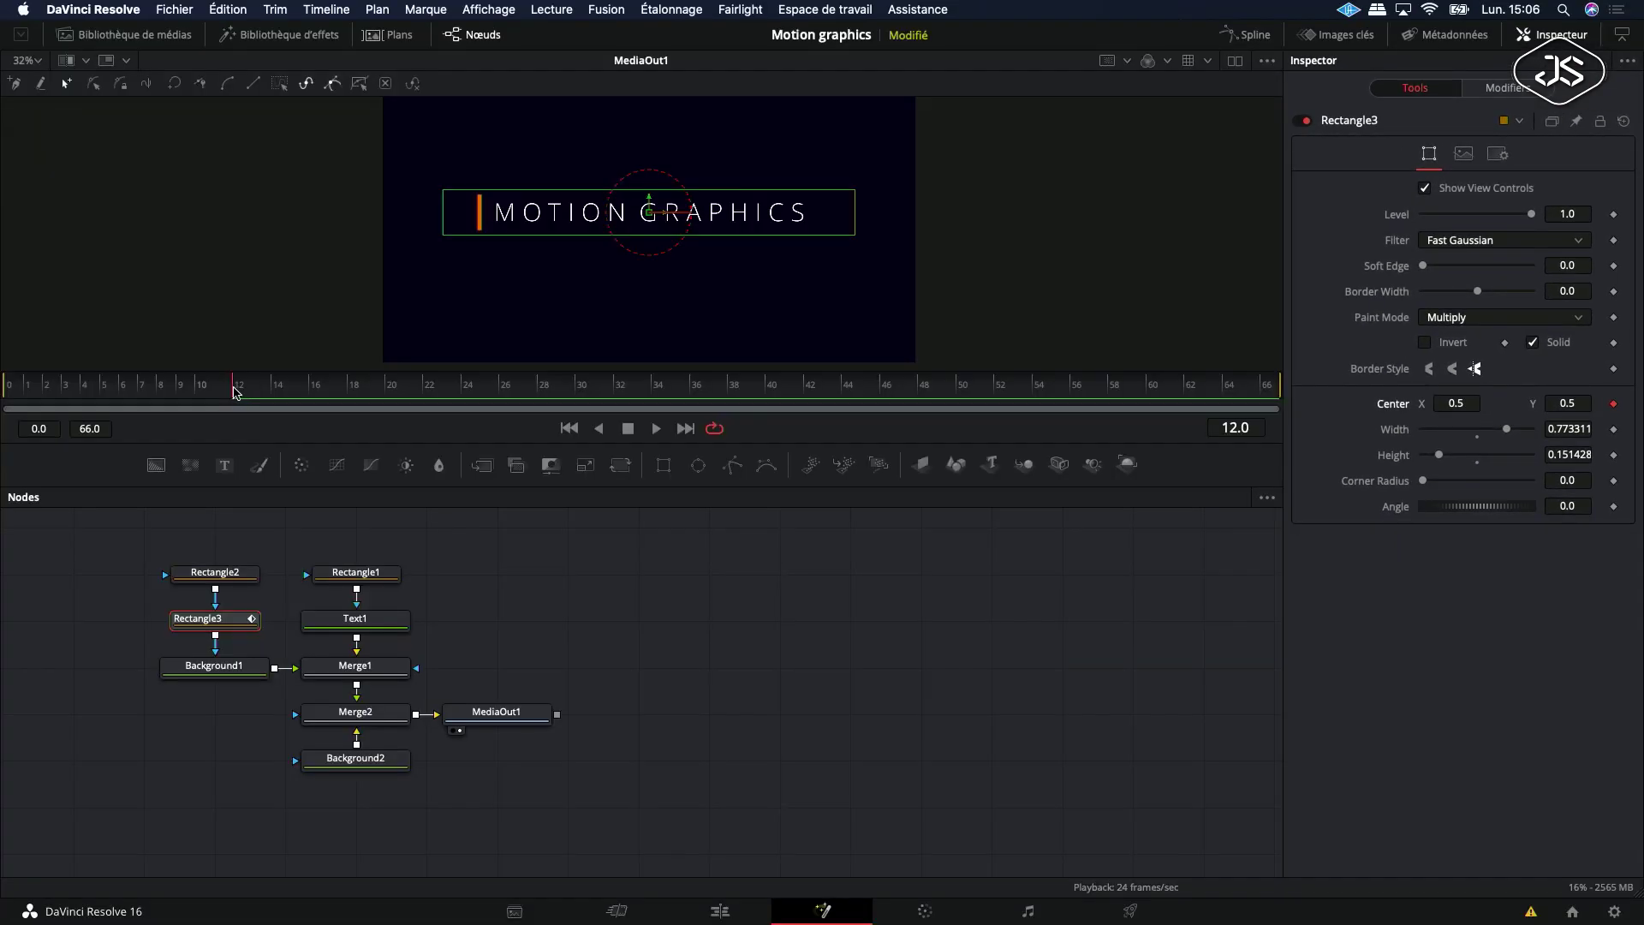
Step: At frame 0, move the rectangle below the title, then set the render end to 39
drag(234, 389, 4, 401)
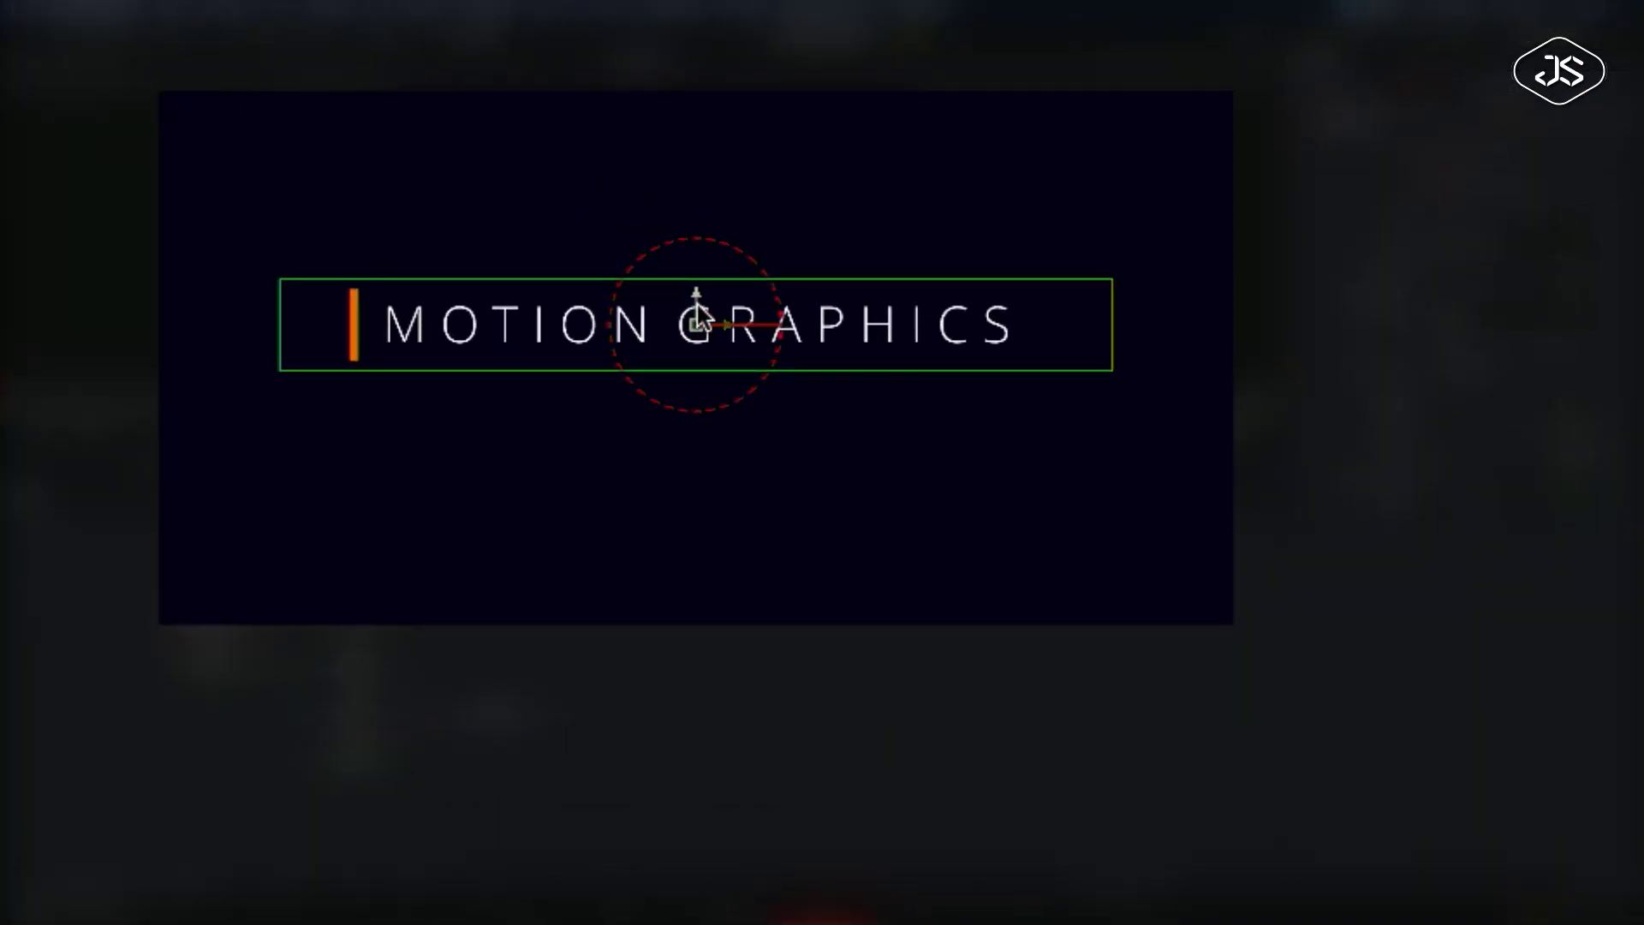
drag(653, 208, 650, 248)
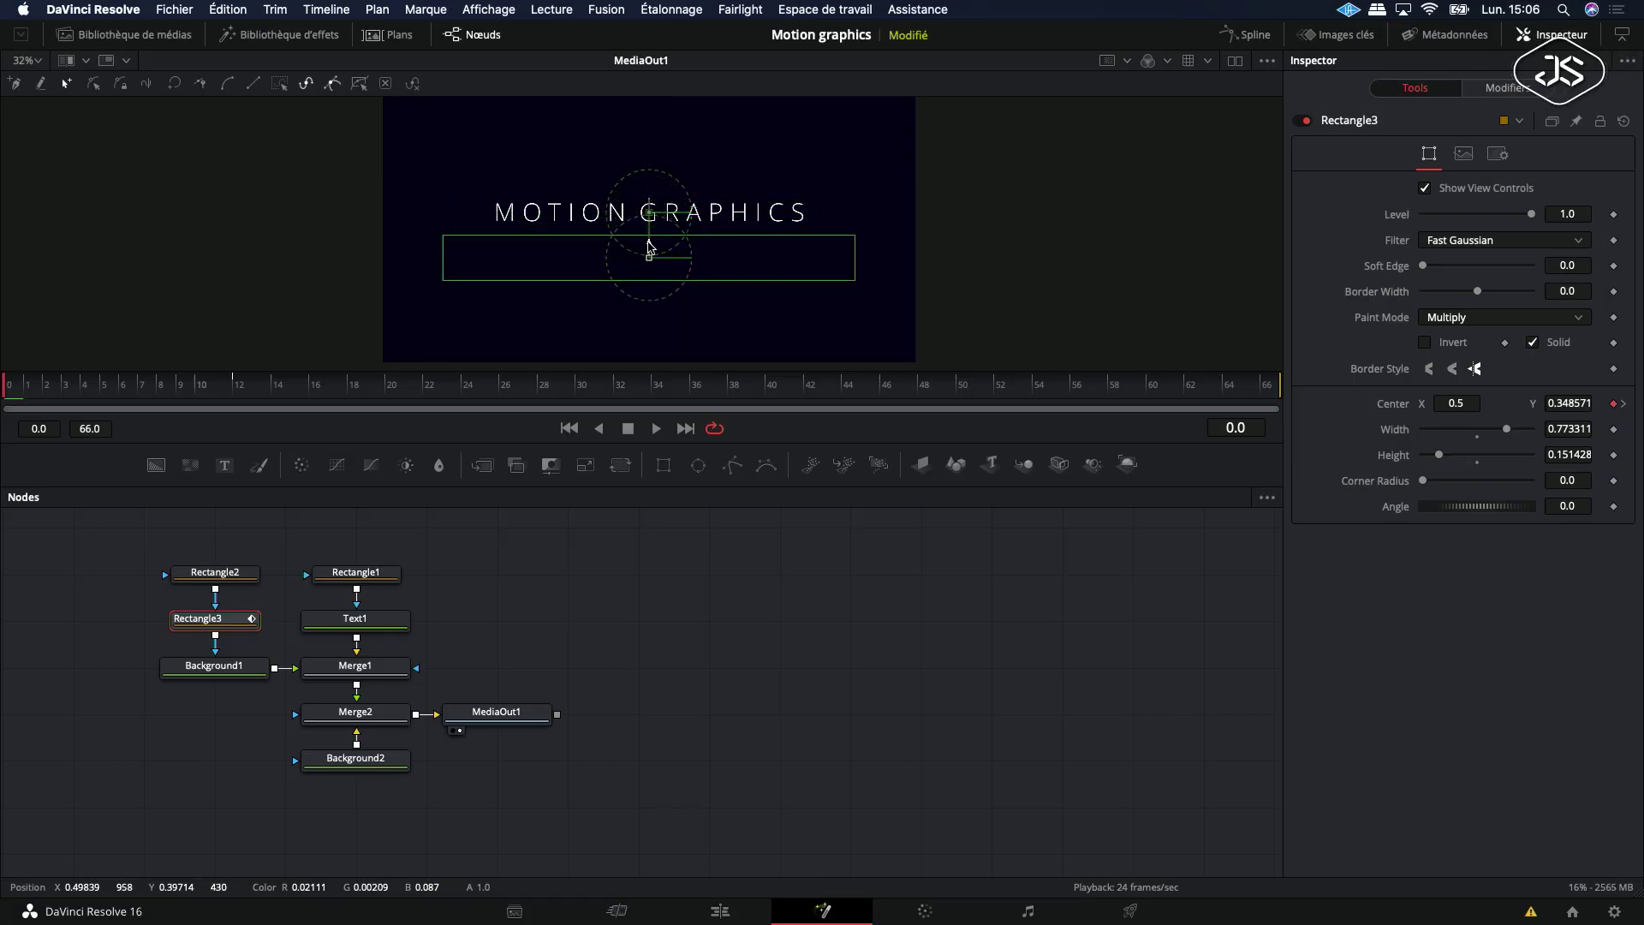
drag(1280, 384, 728, 385)
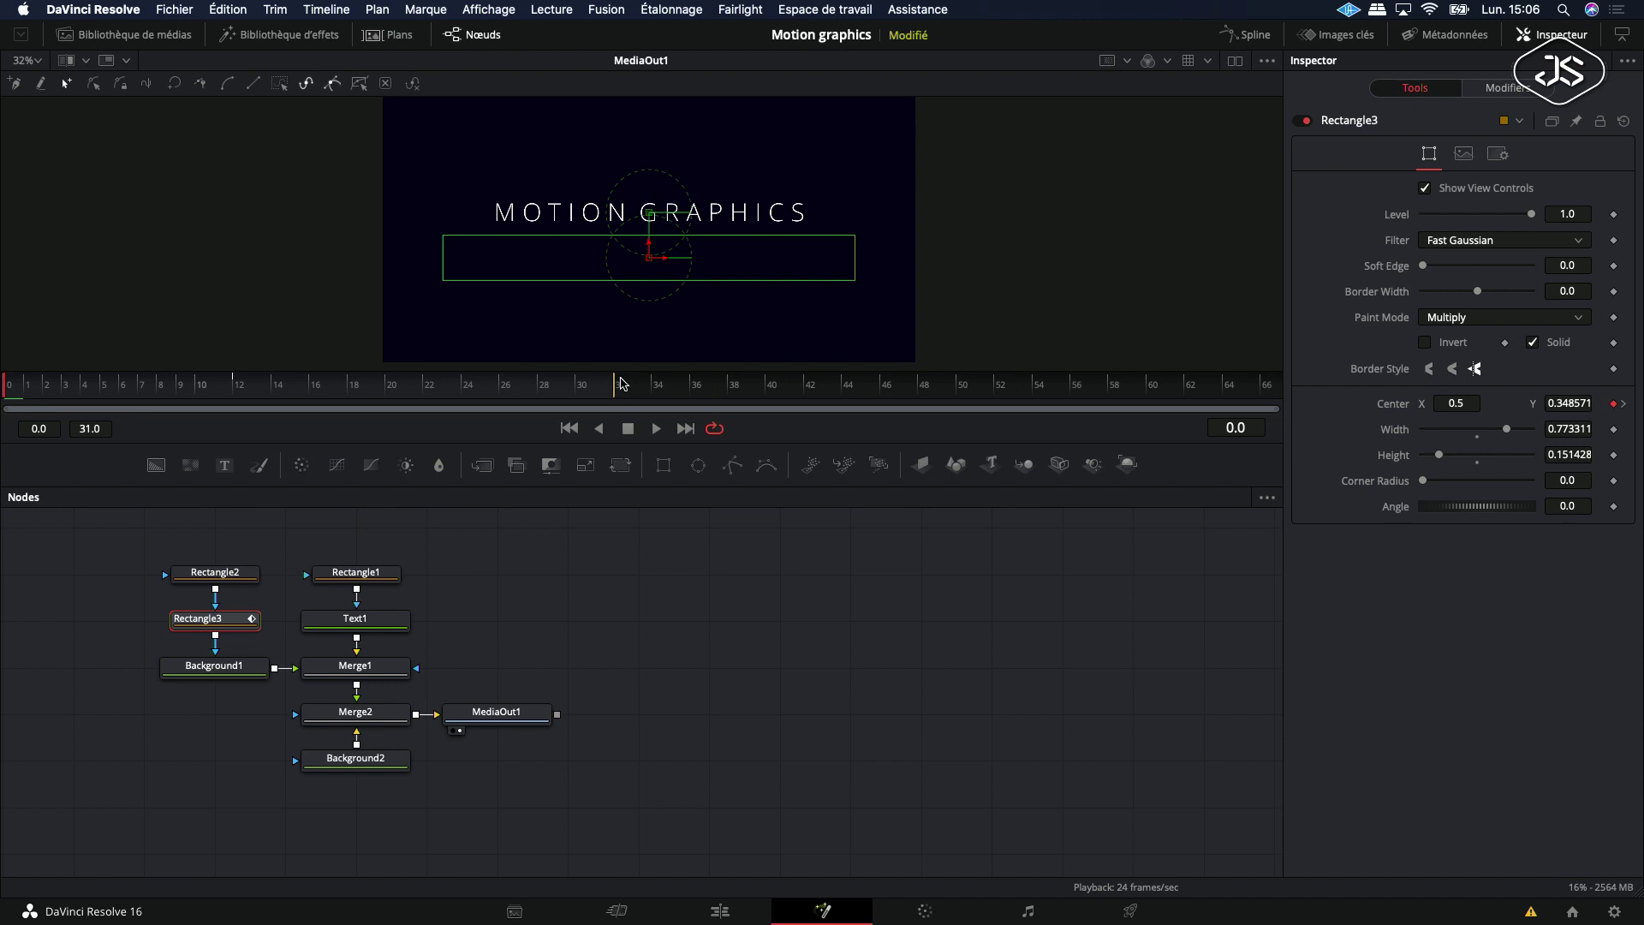
drag(728, 385, 766, 392)
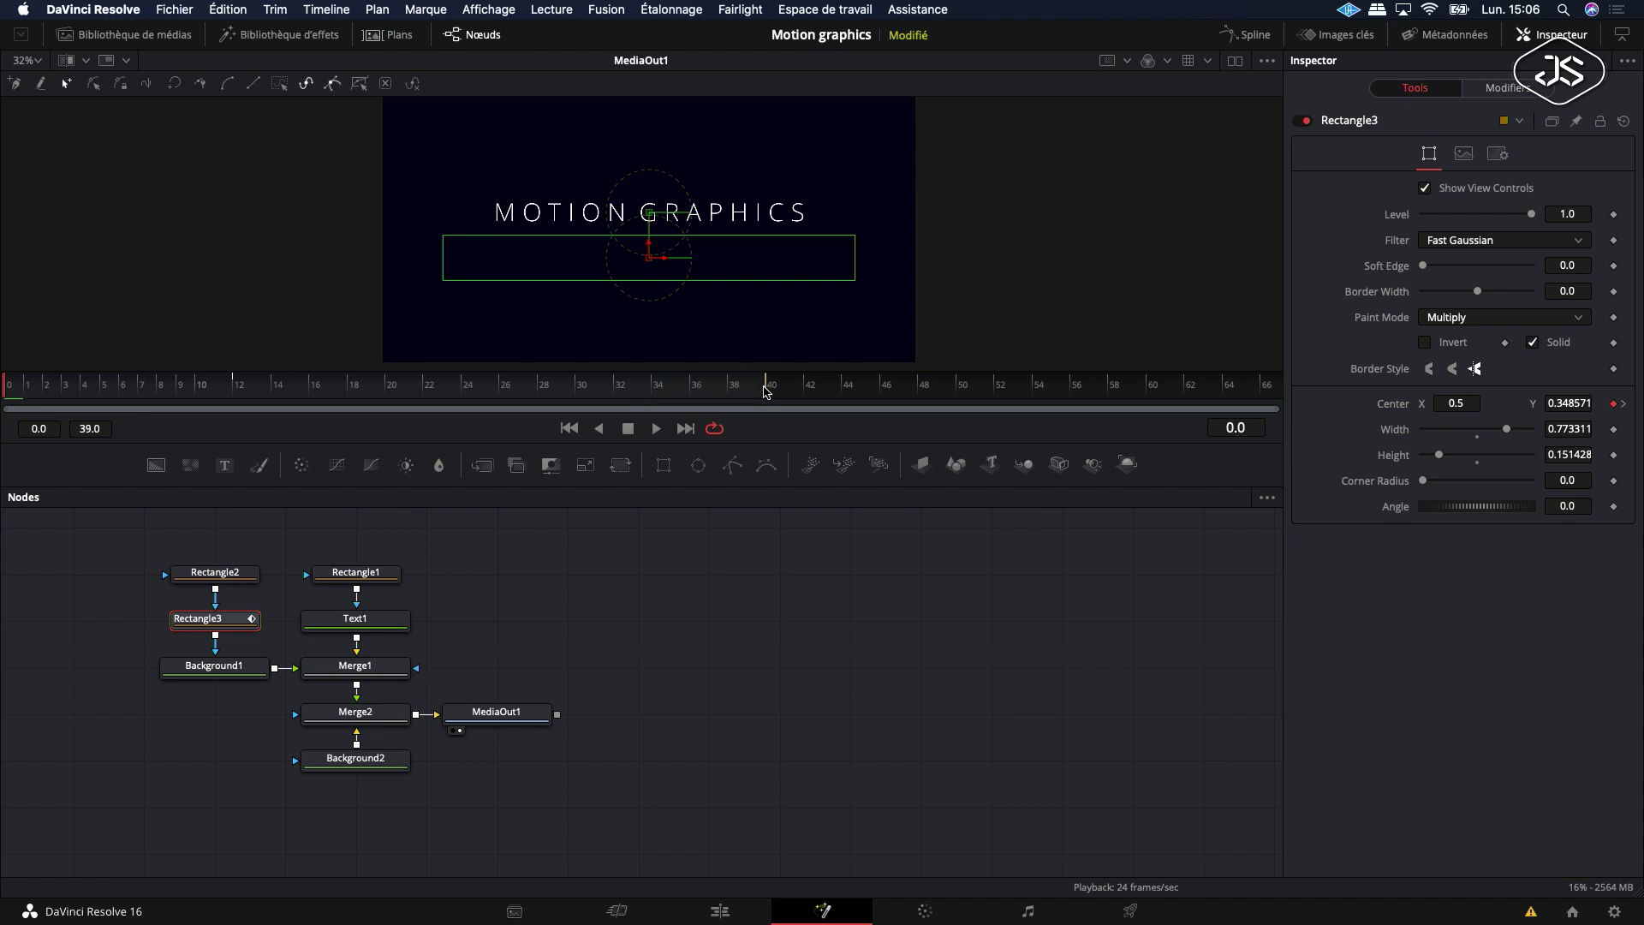
click(656, 430)
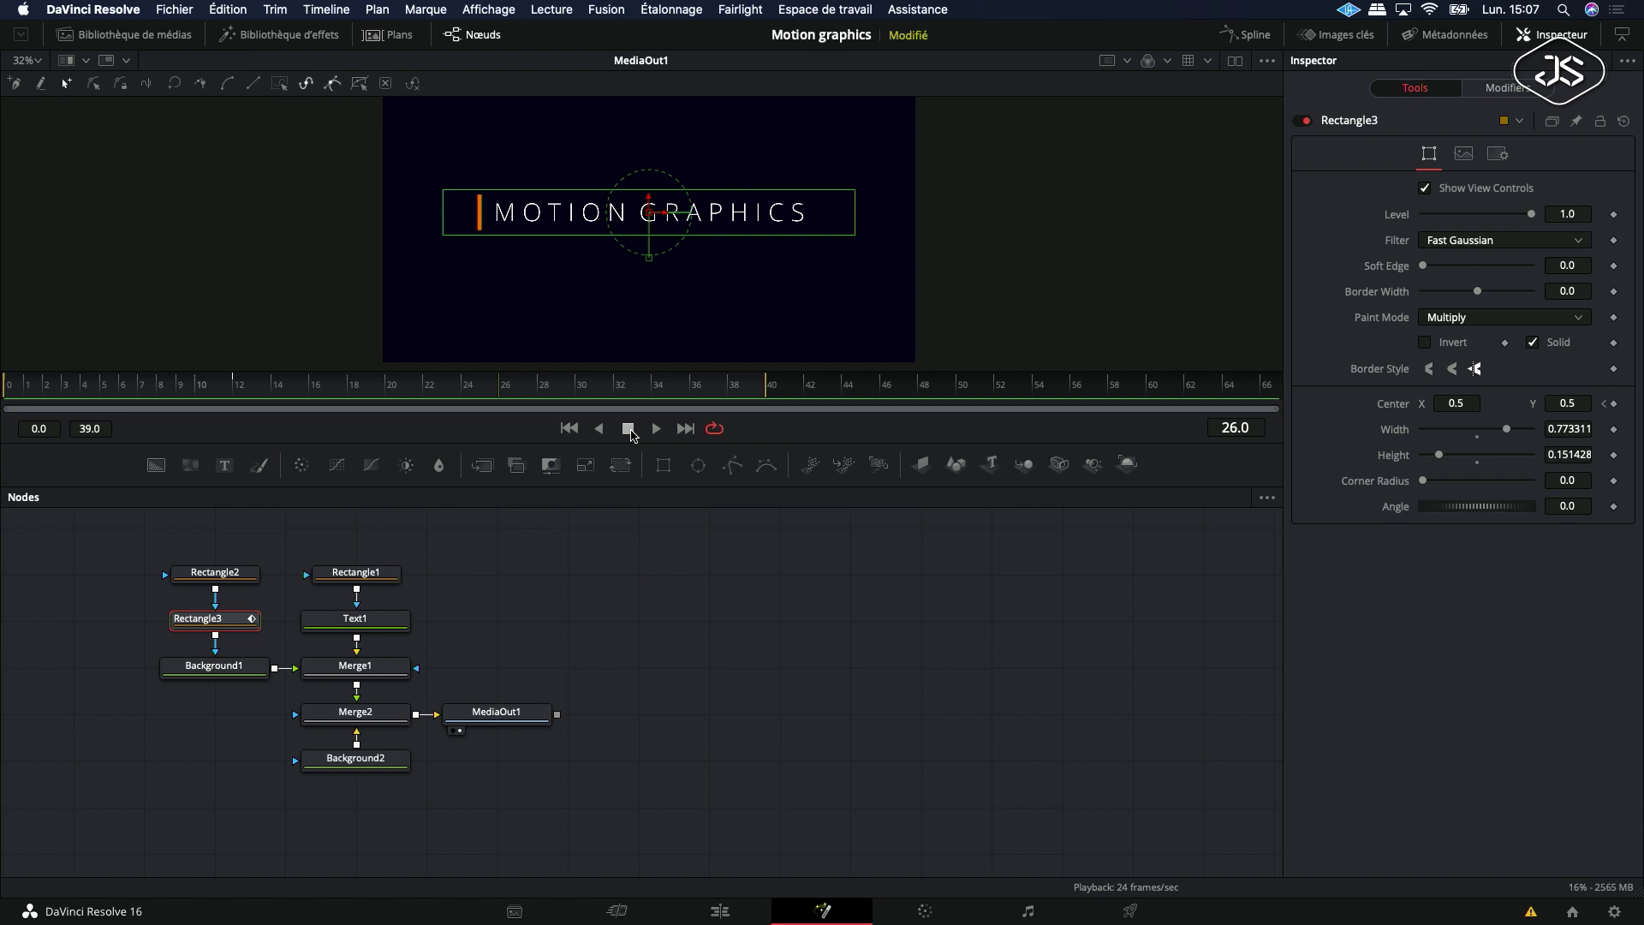
Step: Show Rectangle3's curve in the Spline editor and make both keyframes smooth
click(1249, 37)
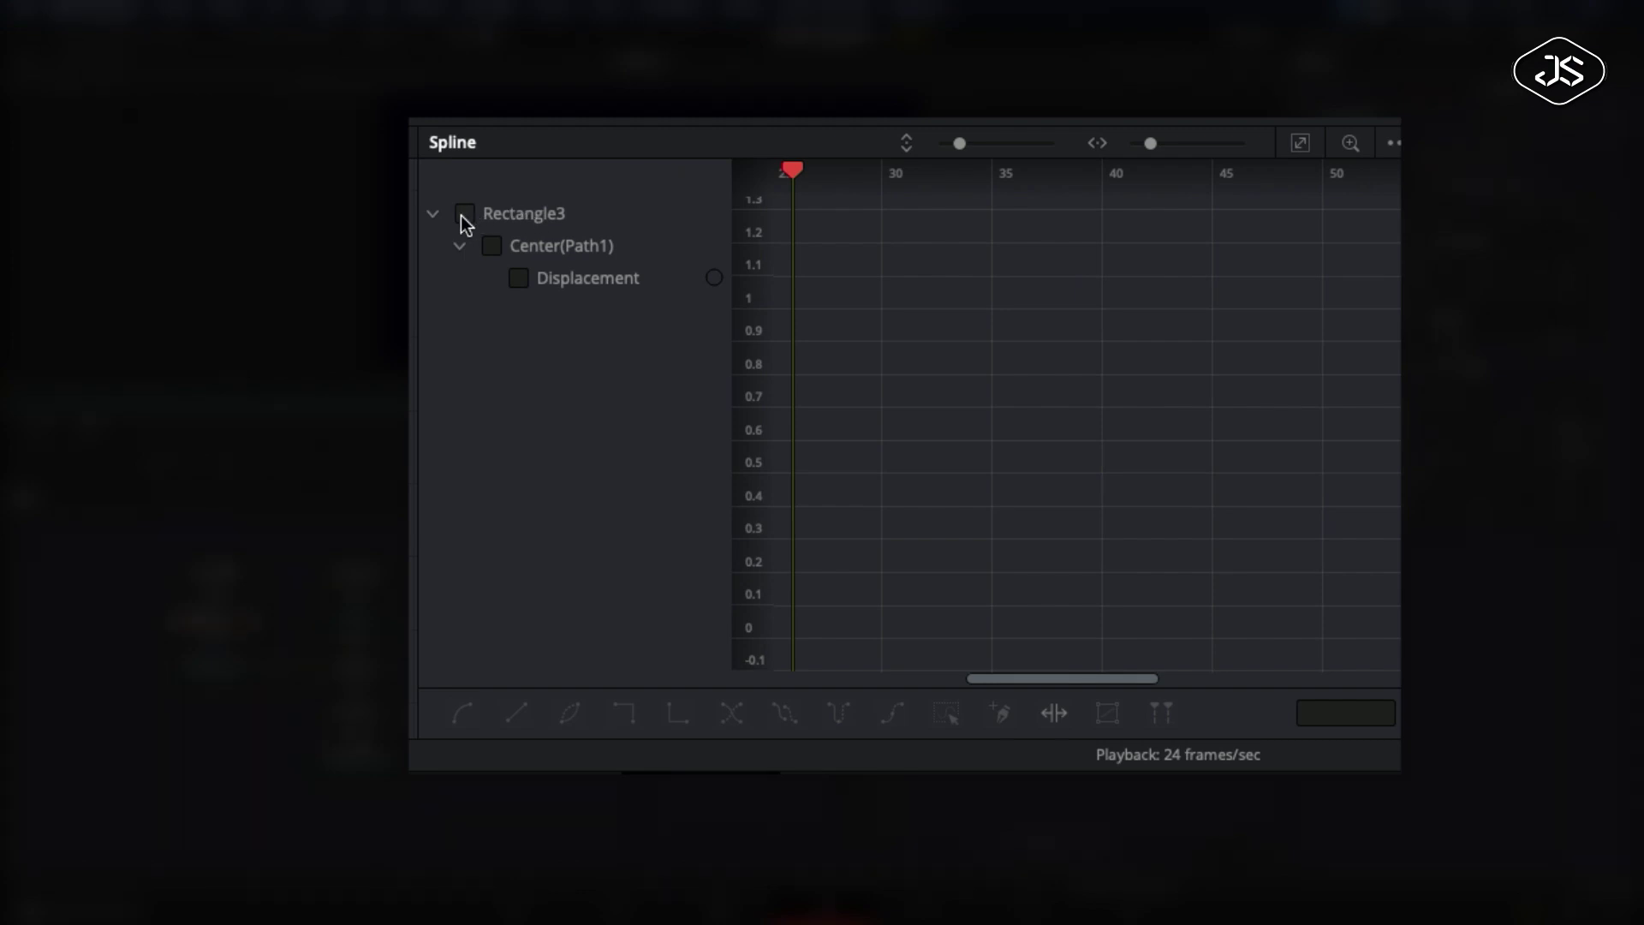
click(464, 215)
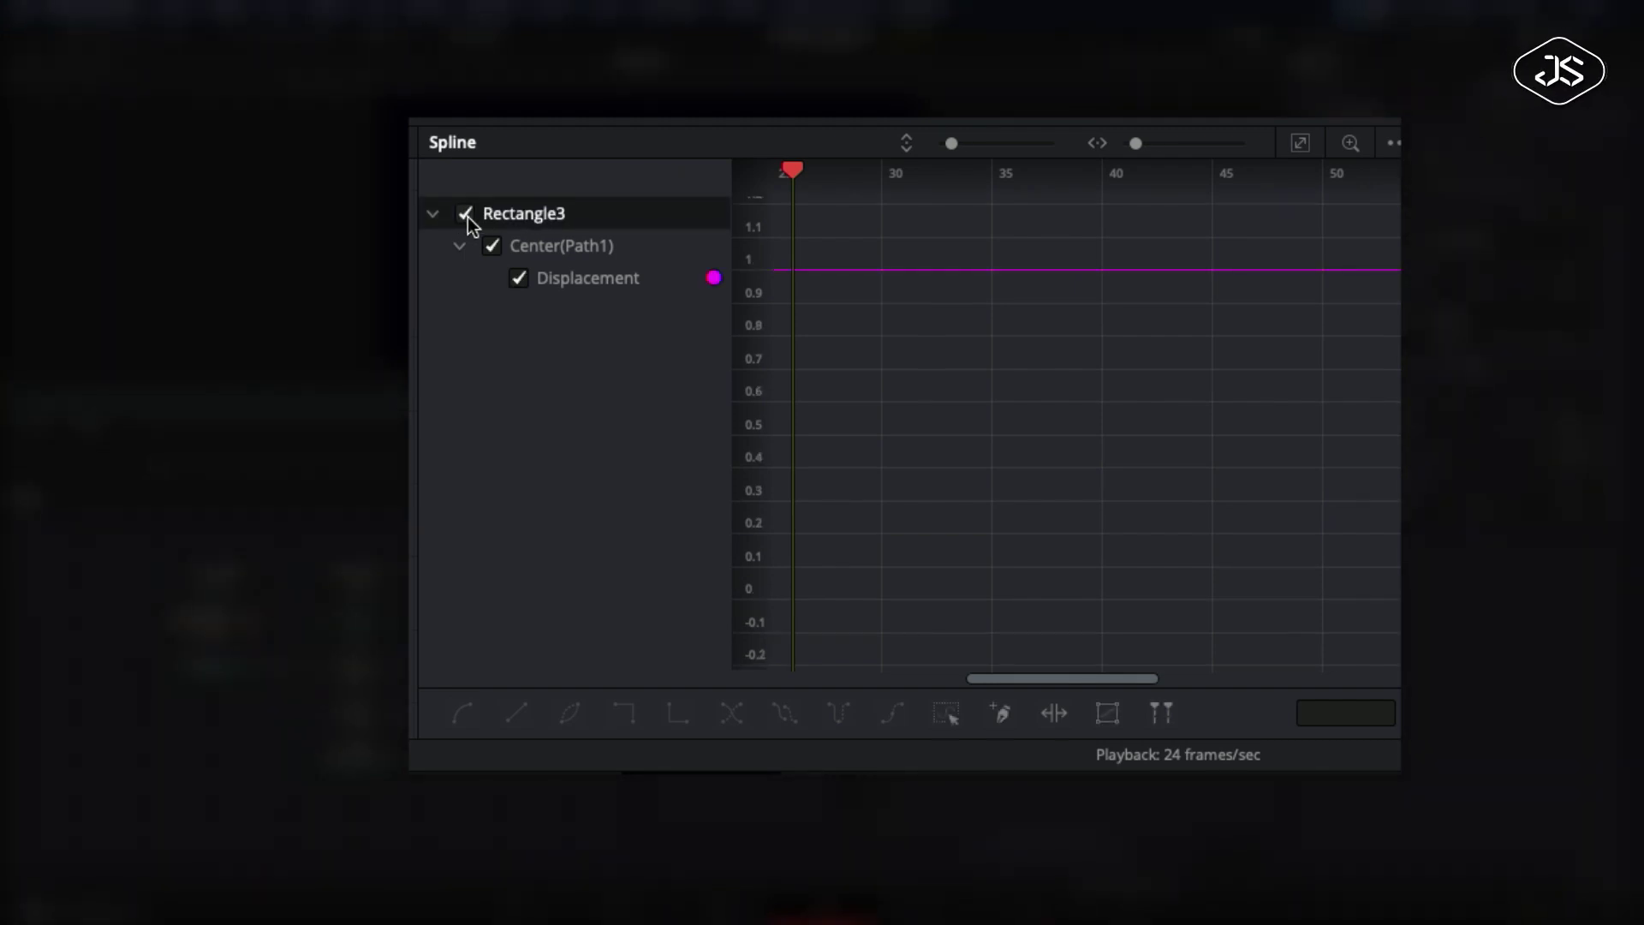
click(1303, 147)
mouse_move(810, 204)
mouse_down()
mouse_move(1312, 254)
mouse_move(1381, 643)
mouse_up()
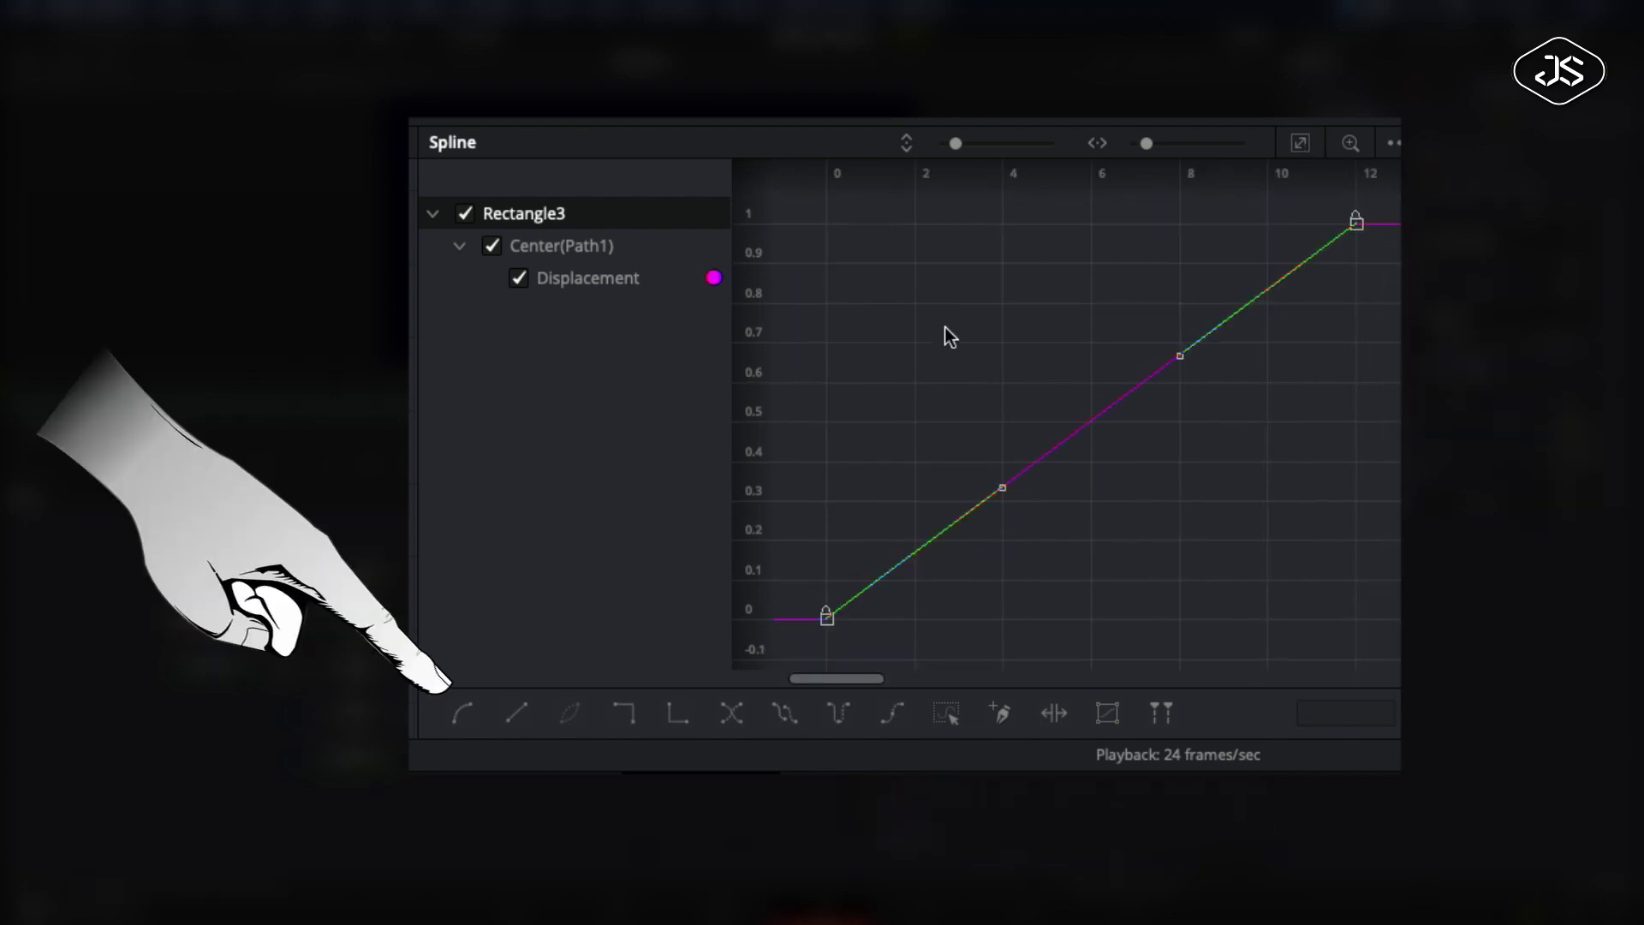
click(467, 715)
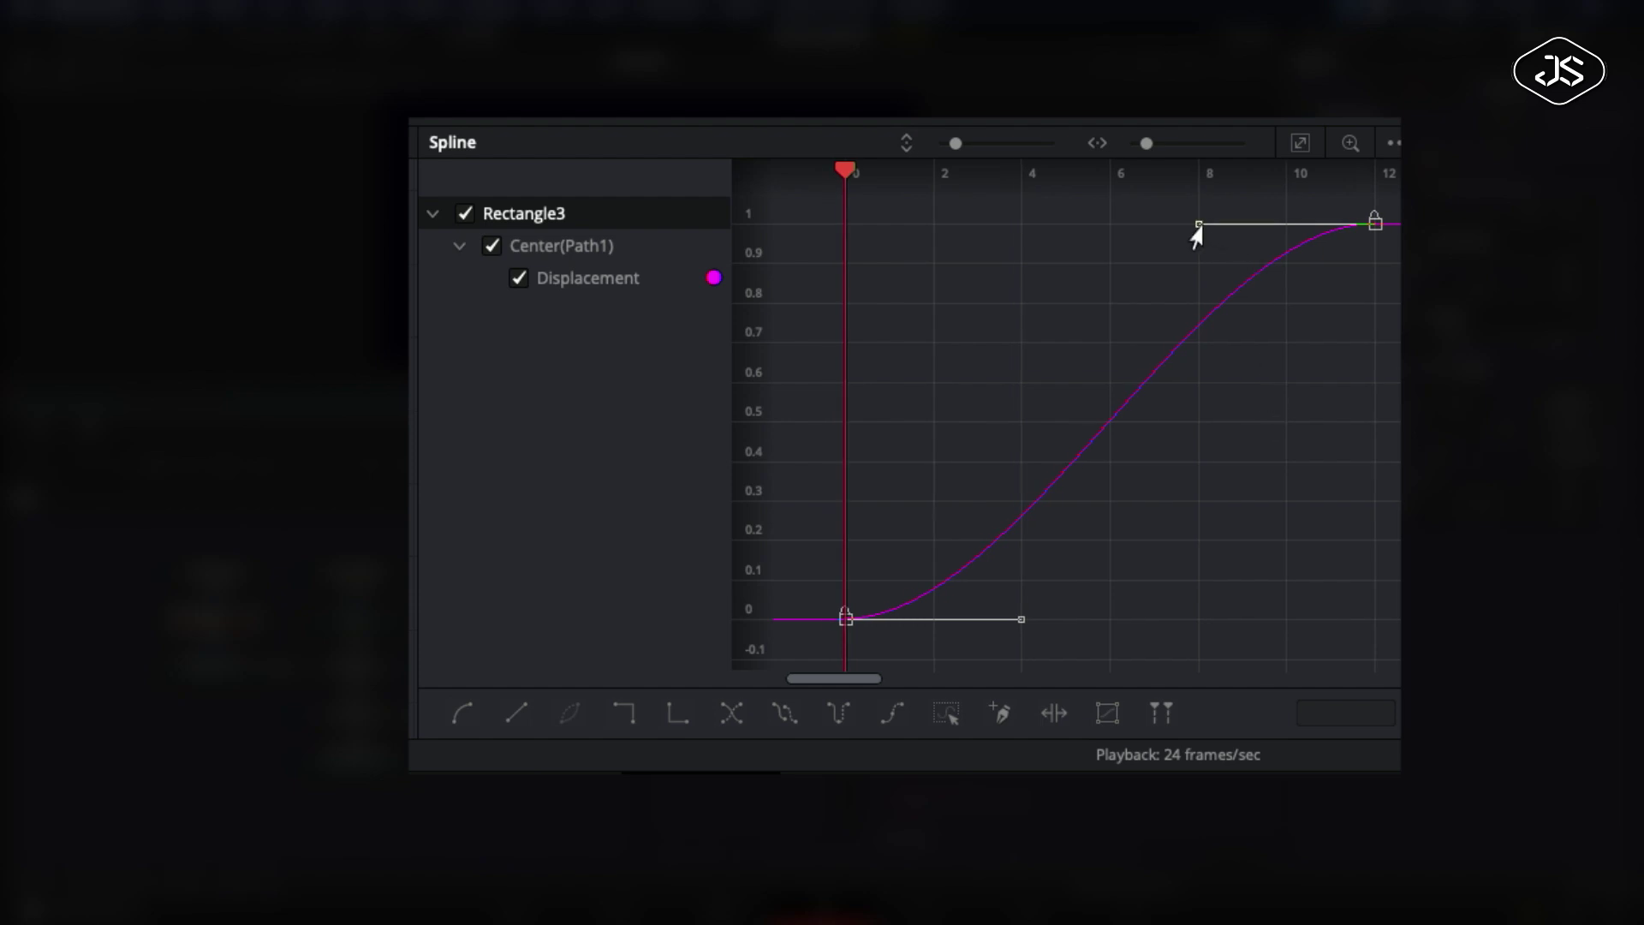
Step: Lengthen the end handle for a gentle ease-out and preview the animation
drag(1199, 225, 846, 225)
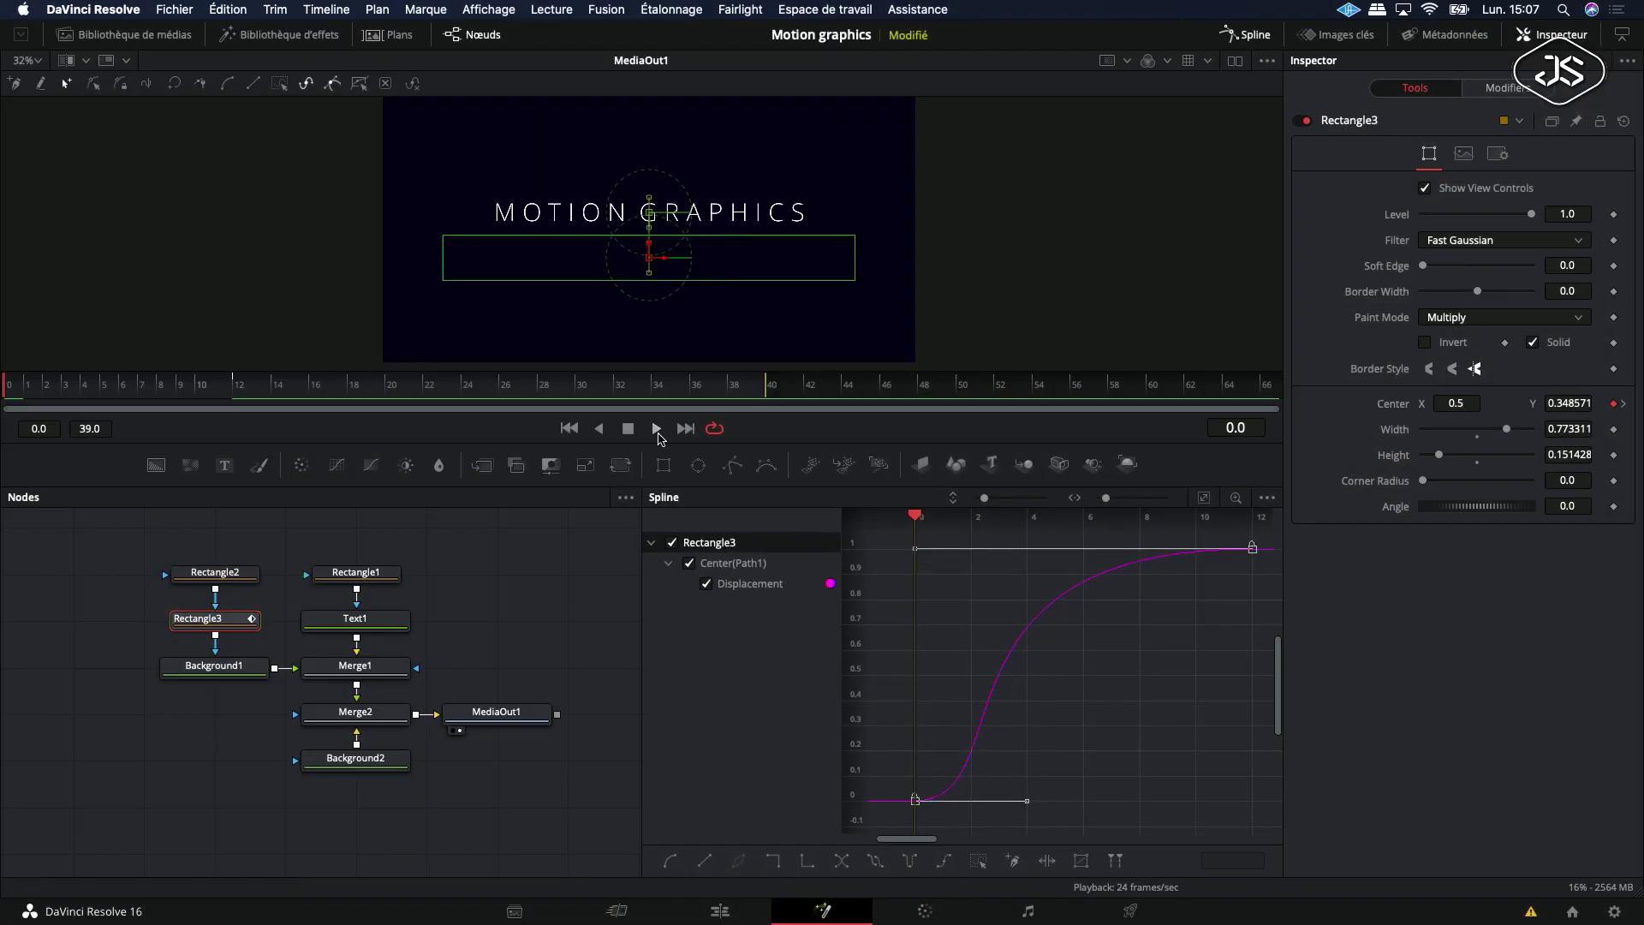
click(656, 428)
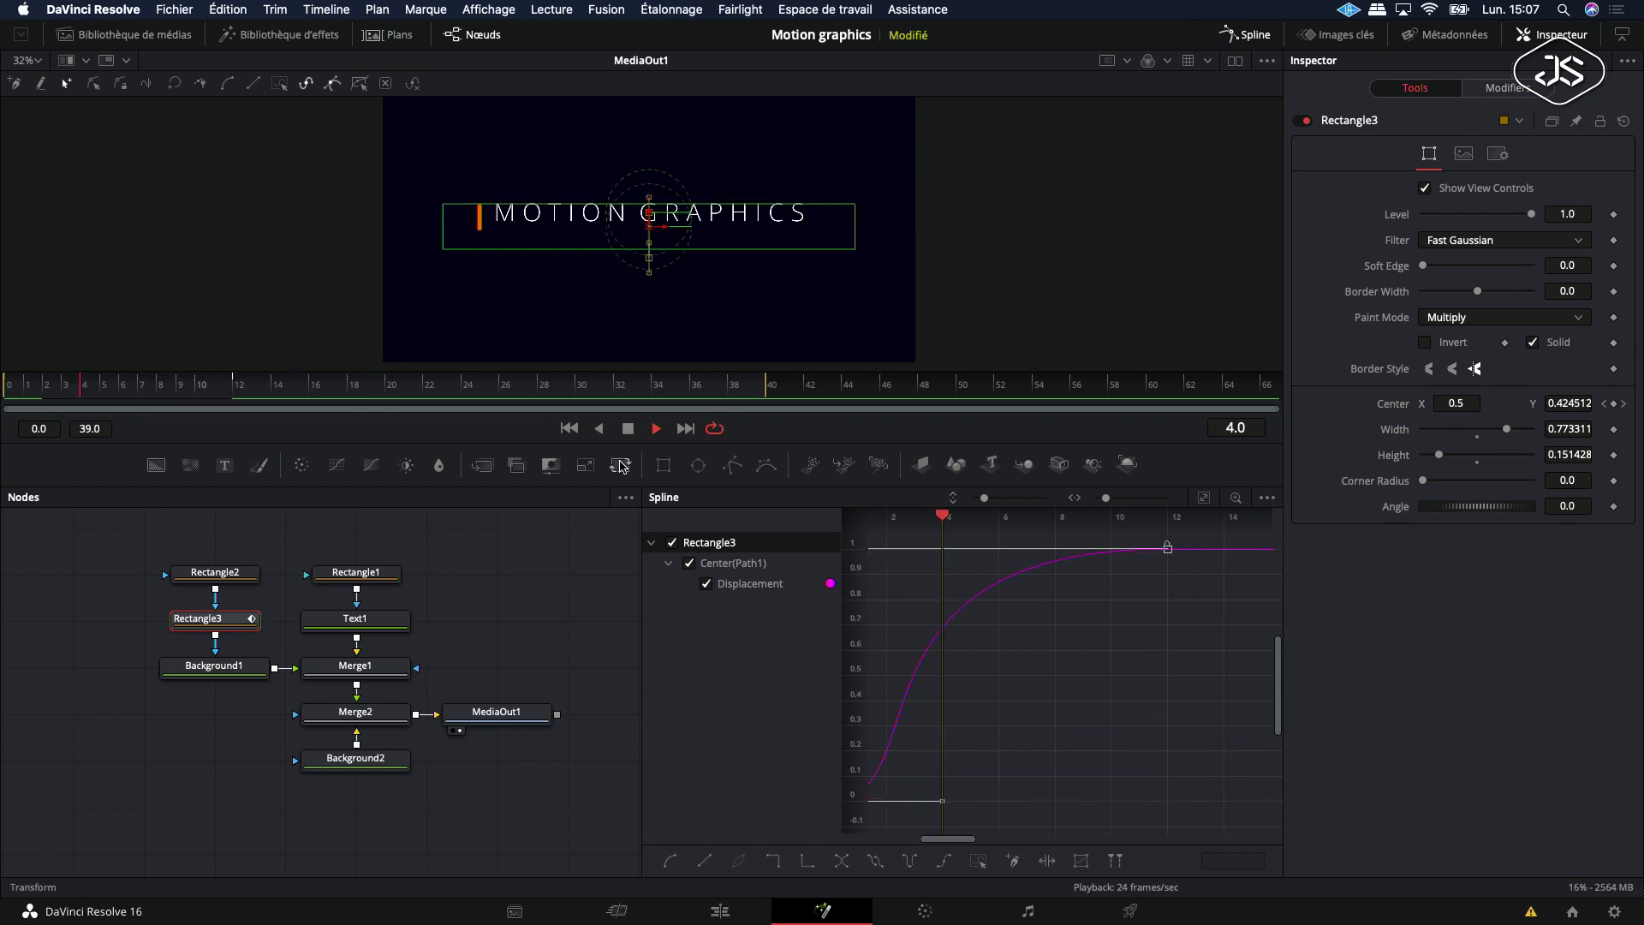
click(628, 430)
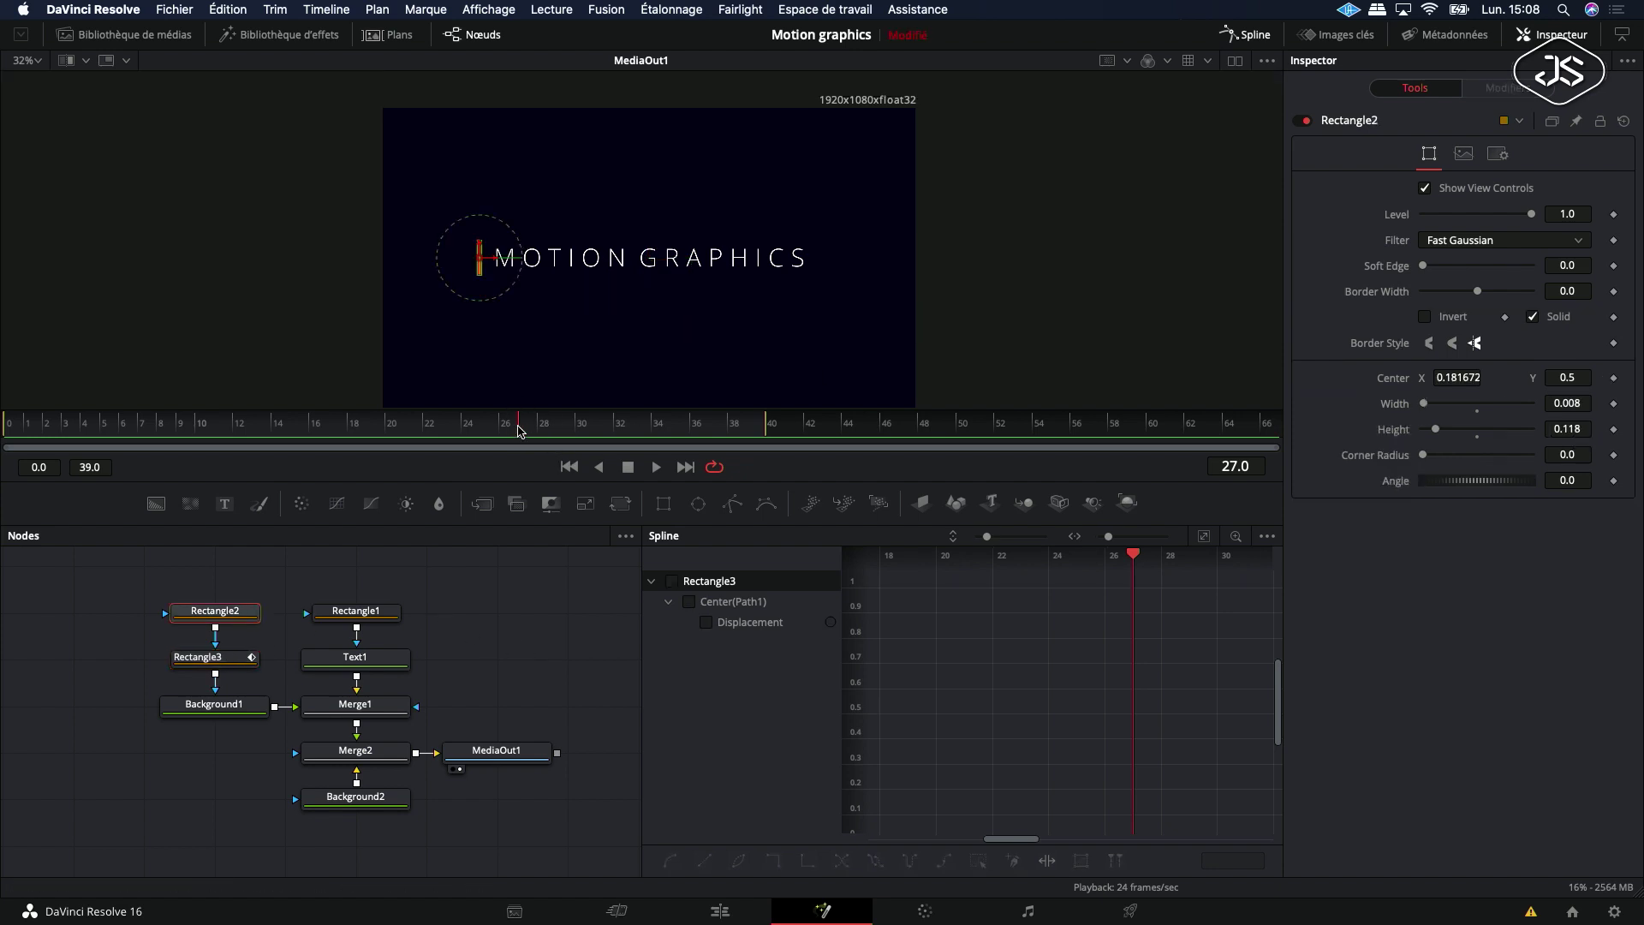
drag(519, 431, 240, 433)
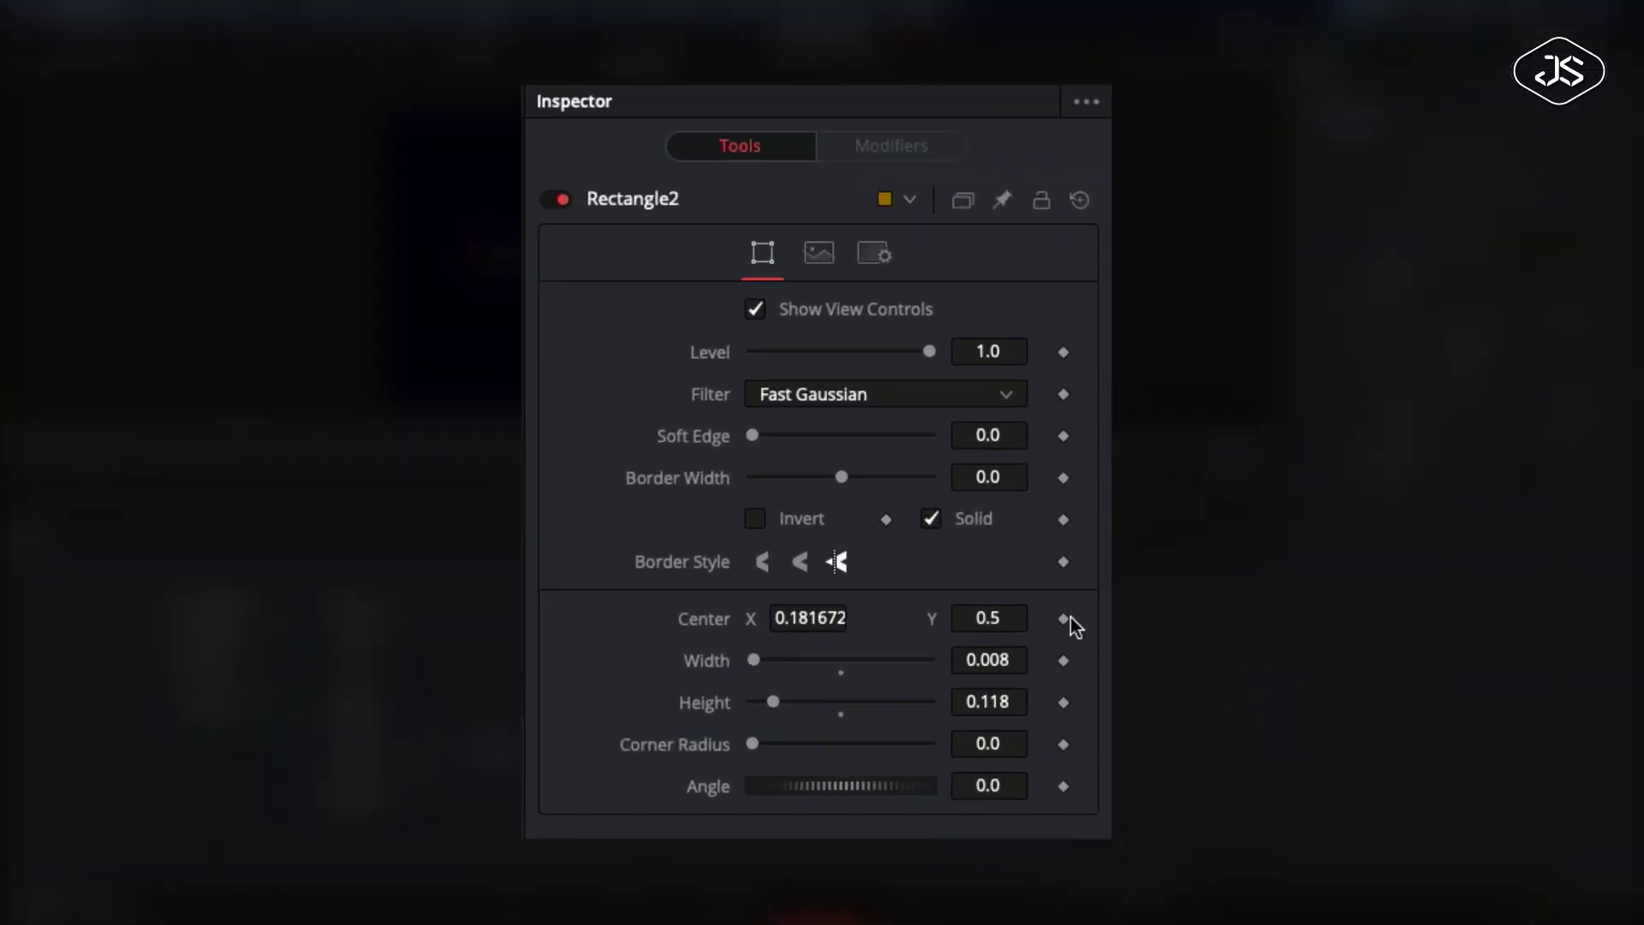
Step: Keyframe Rectangle2's Center at frame 12, then slide the orange bar right to X 0.821543 by frame 36
click(1063, 618)
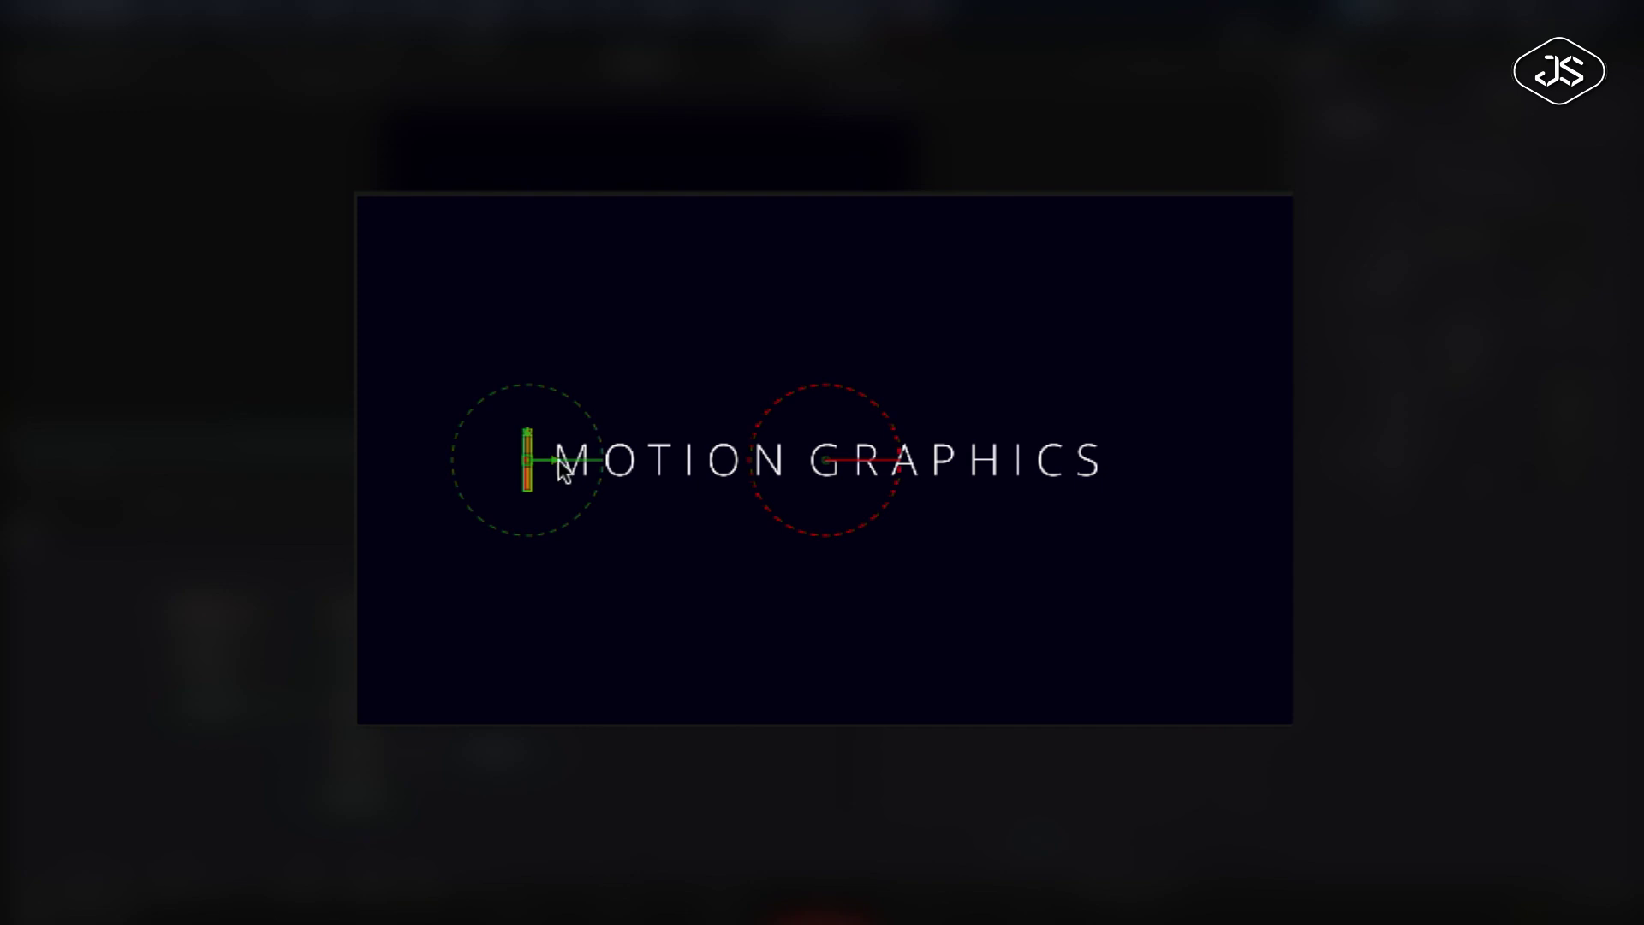
drag(554, 457, 1070, 490)
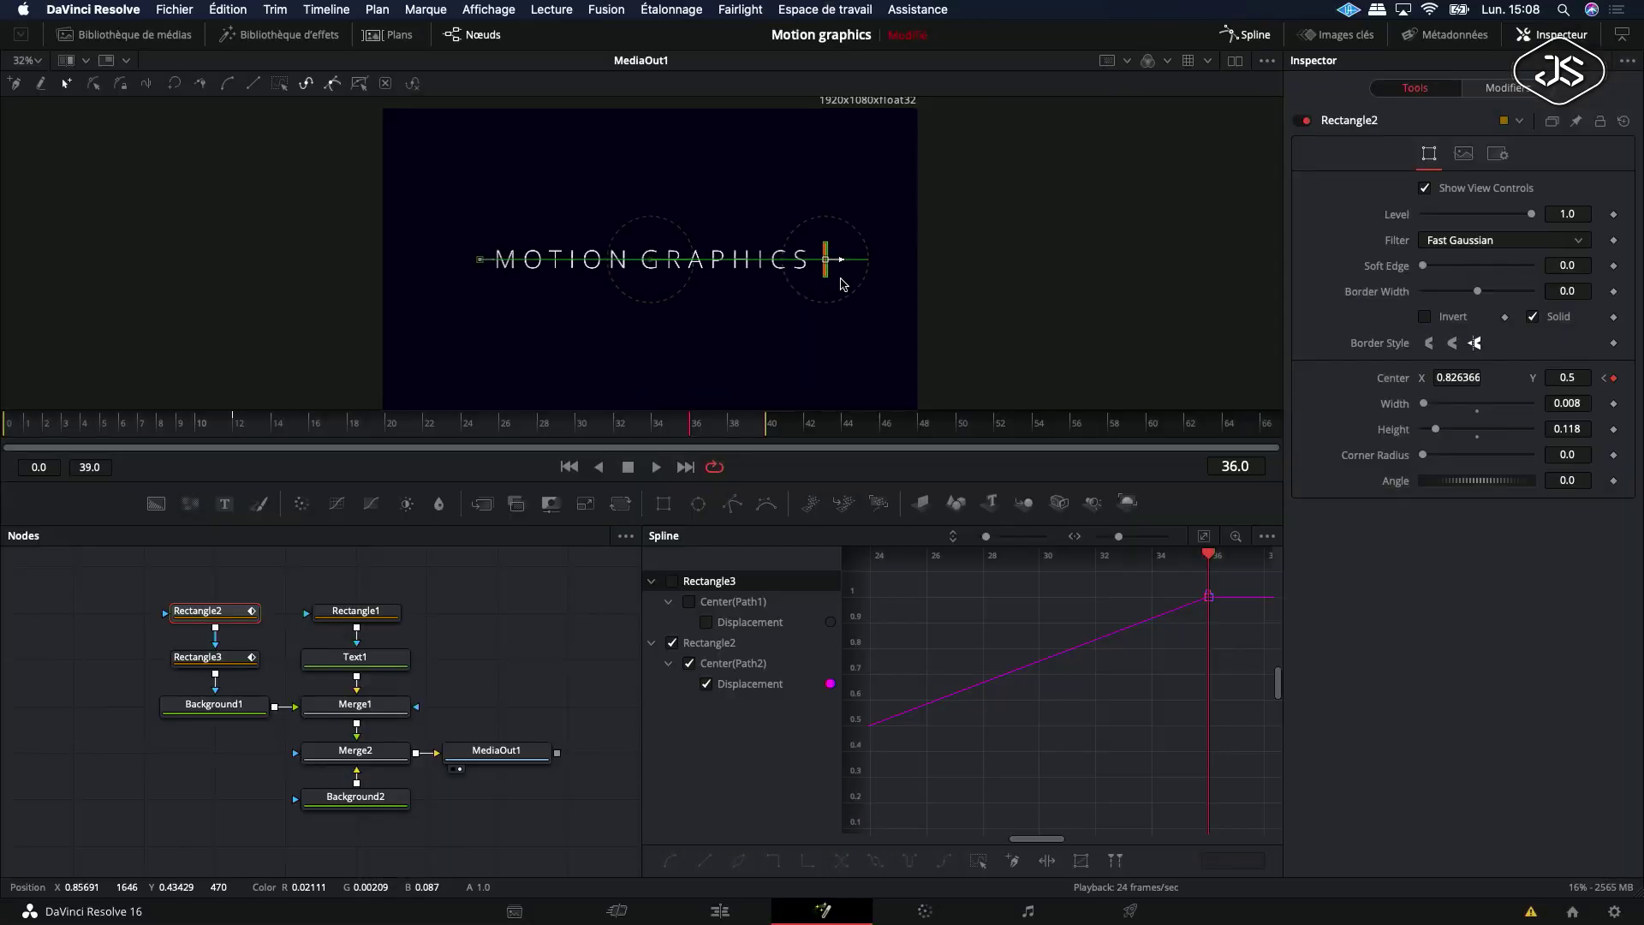
drag(843, 265, 839, 266)
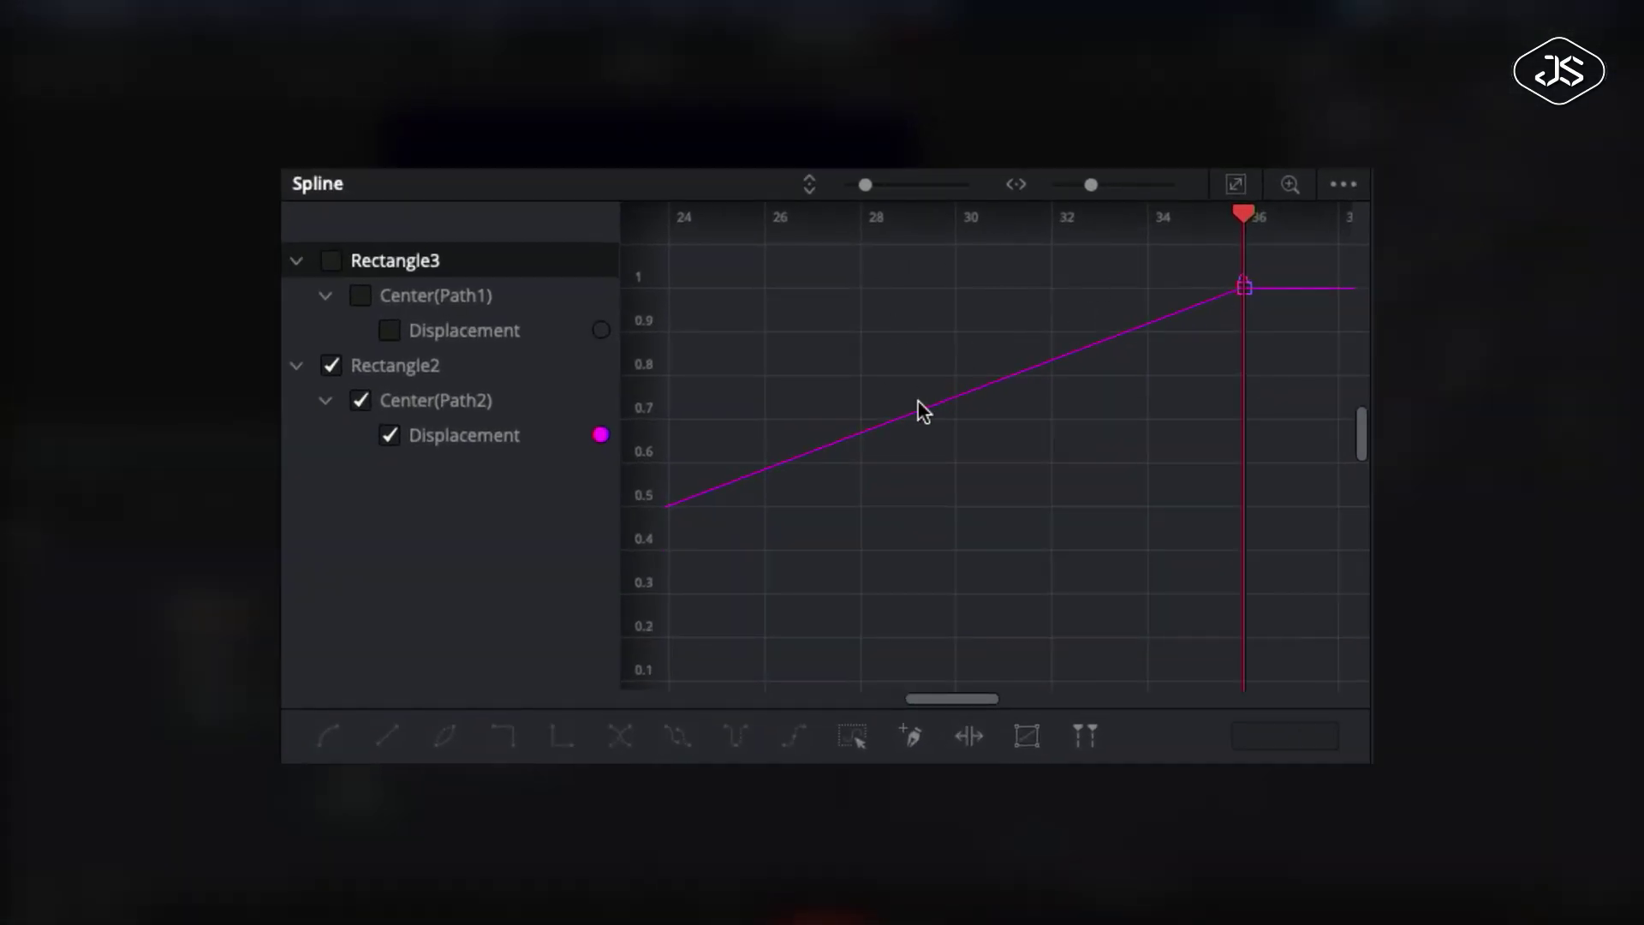
Step: Smooth both of Rectangle2's displacement keyframes into an S-shaped curve in the Spline panel
click(1236, 186)
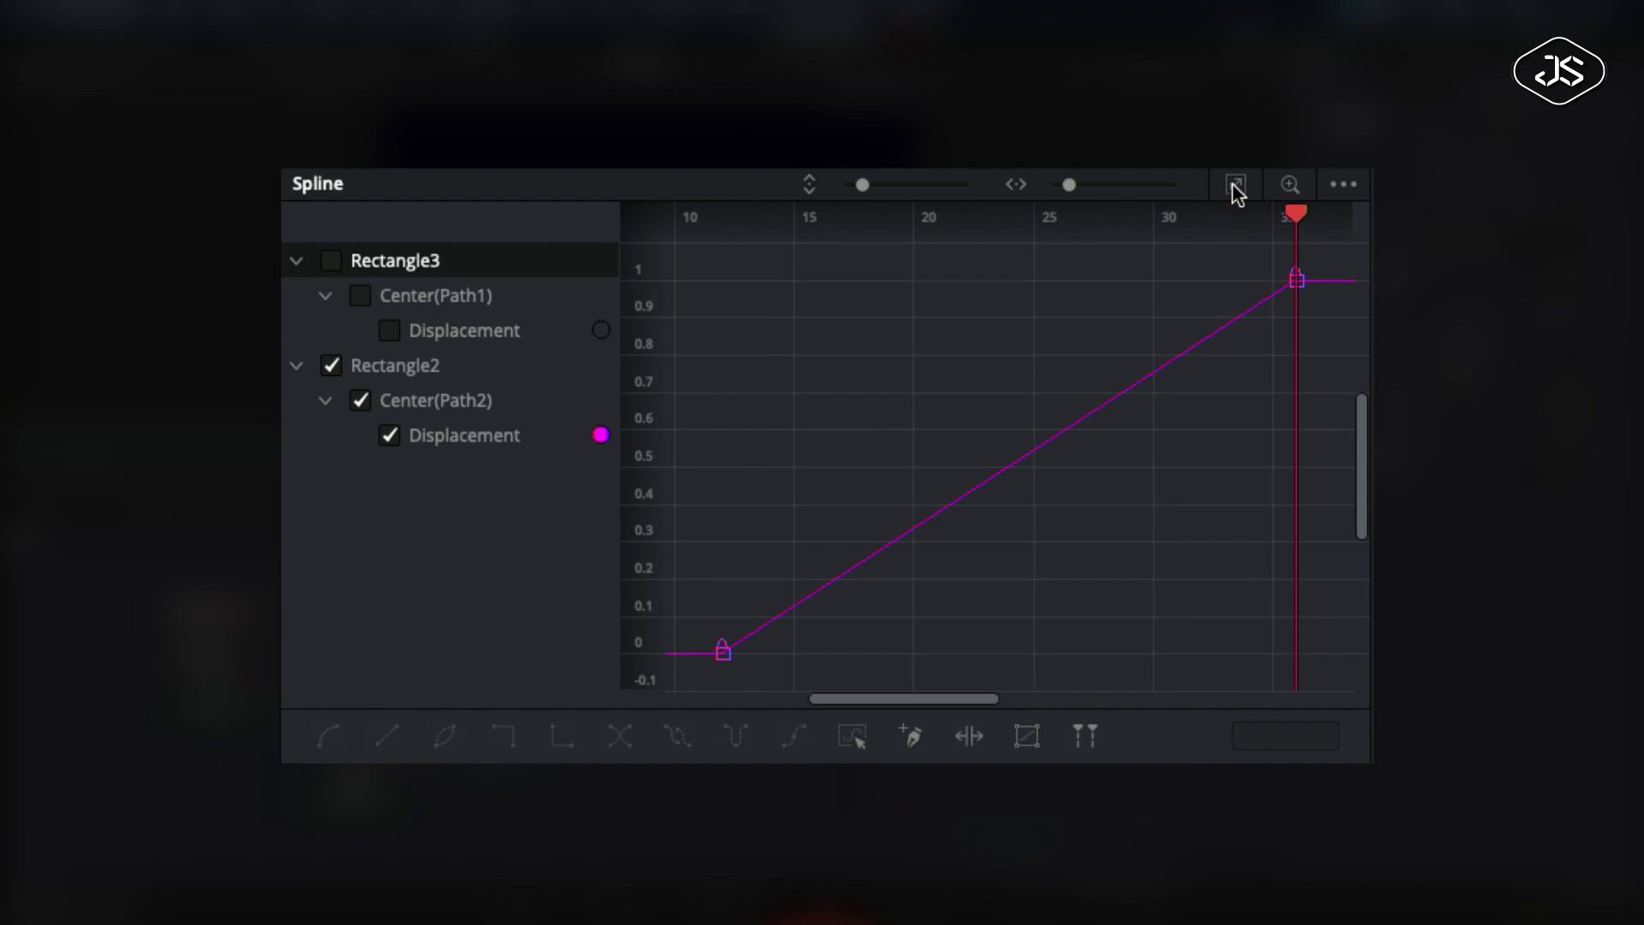
drag(1320, 254, 702, 690)
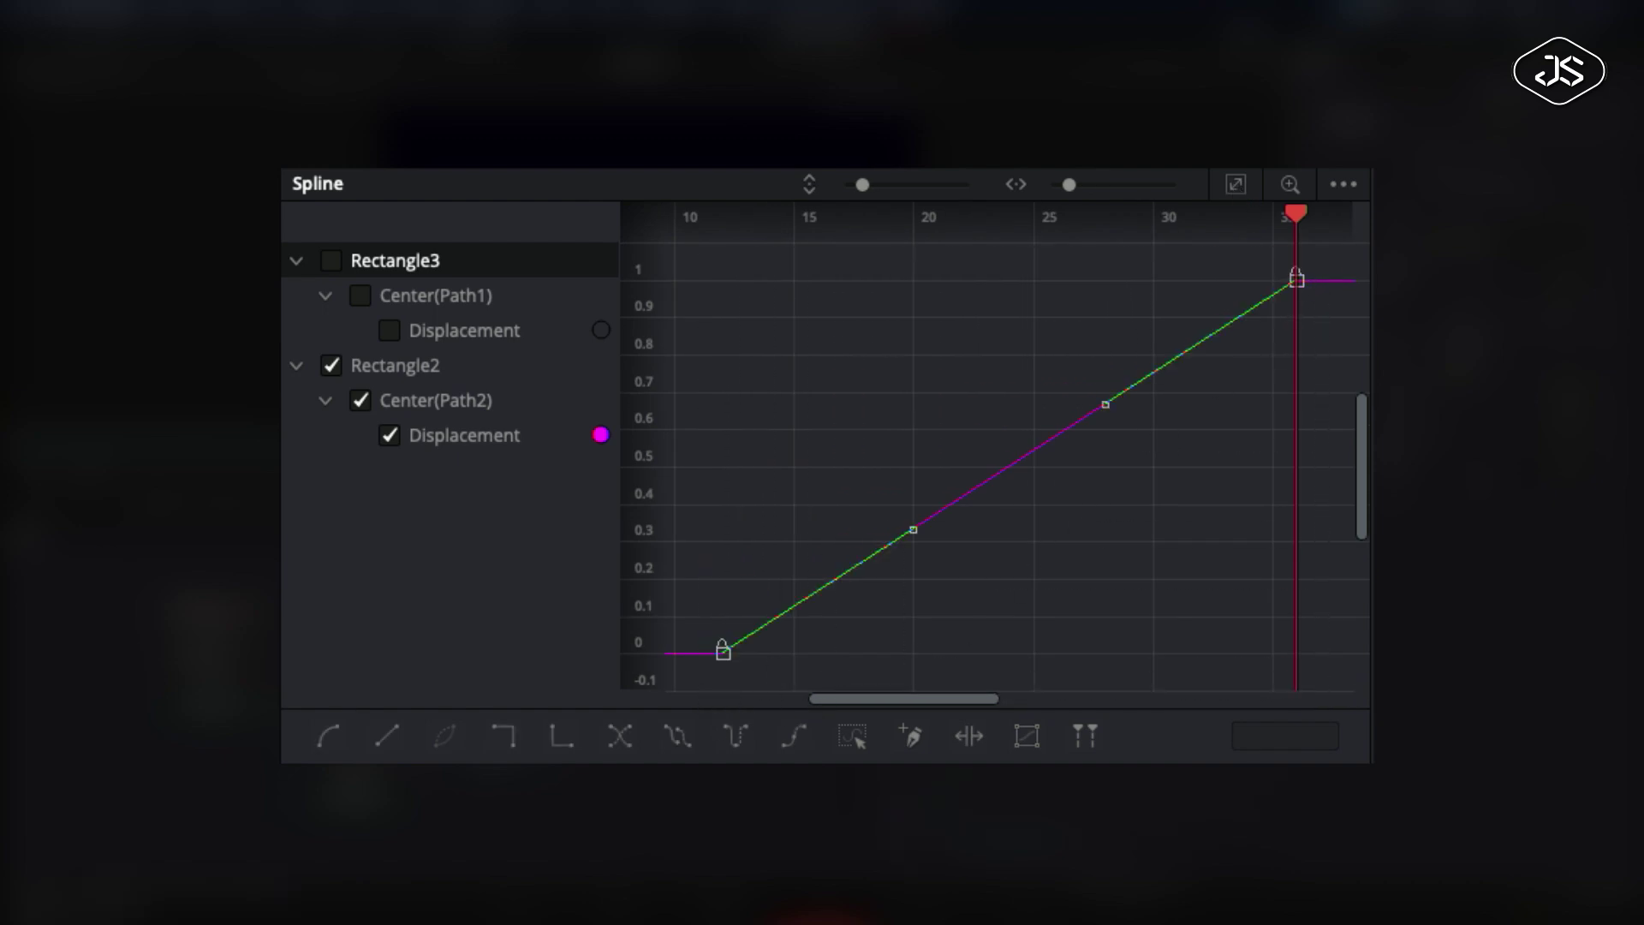
click(328, 740)
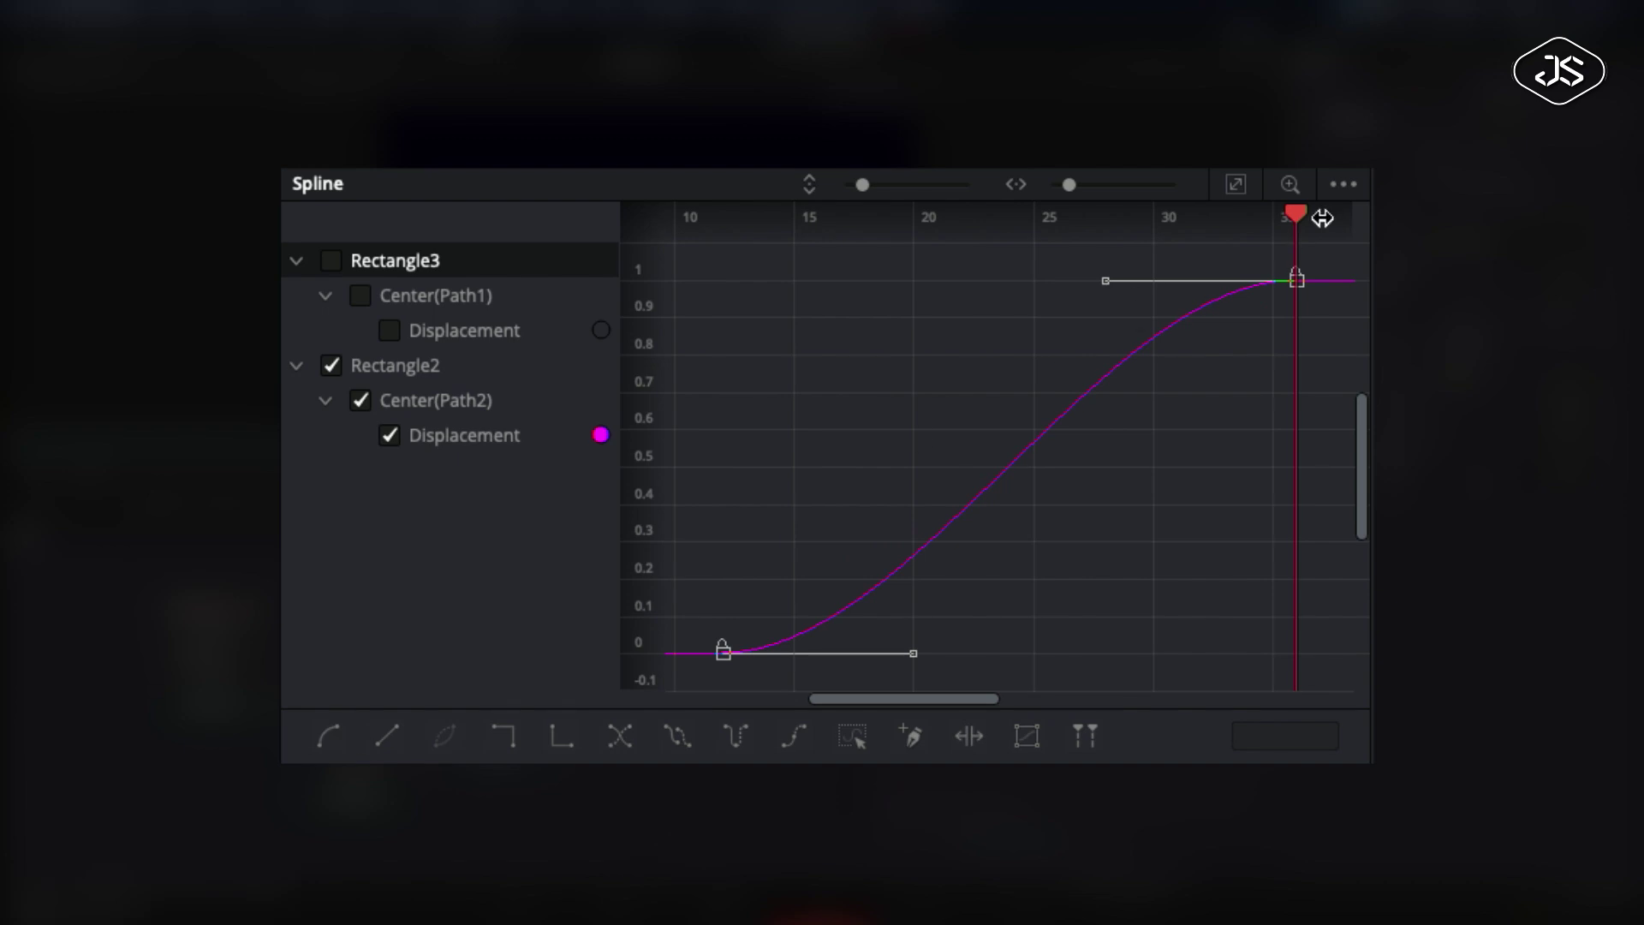
Step: Lengthen and level the end handle for a gentle ease-out at 1.0, then preview the slide
drag(1300, 220, 734, 279)
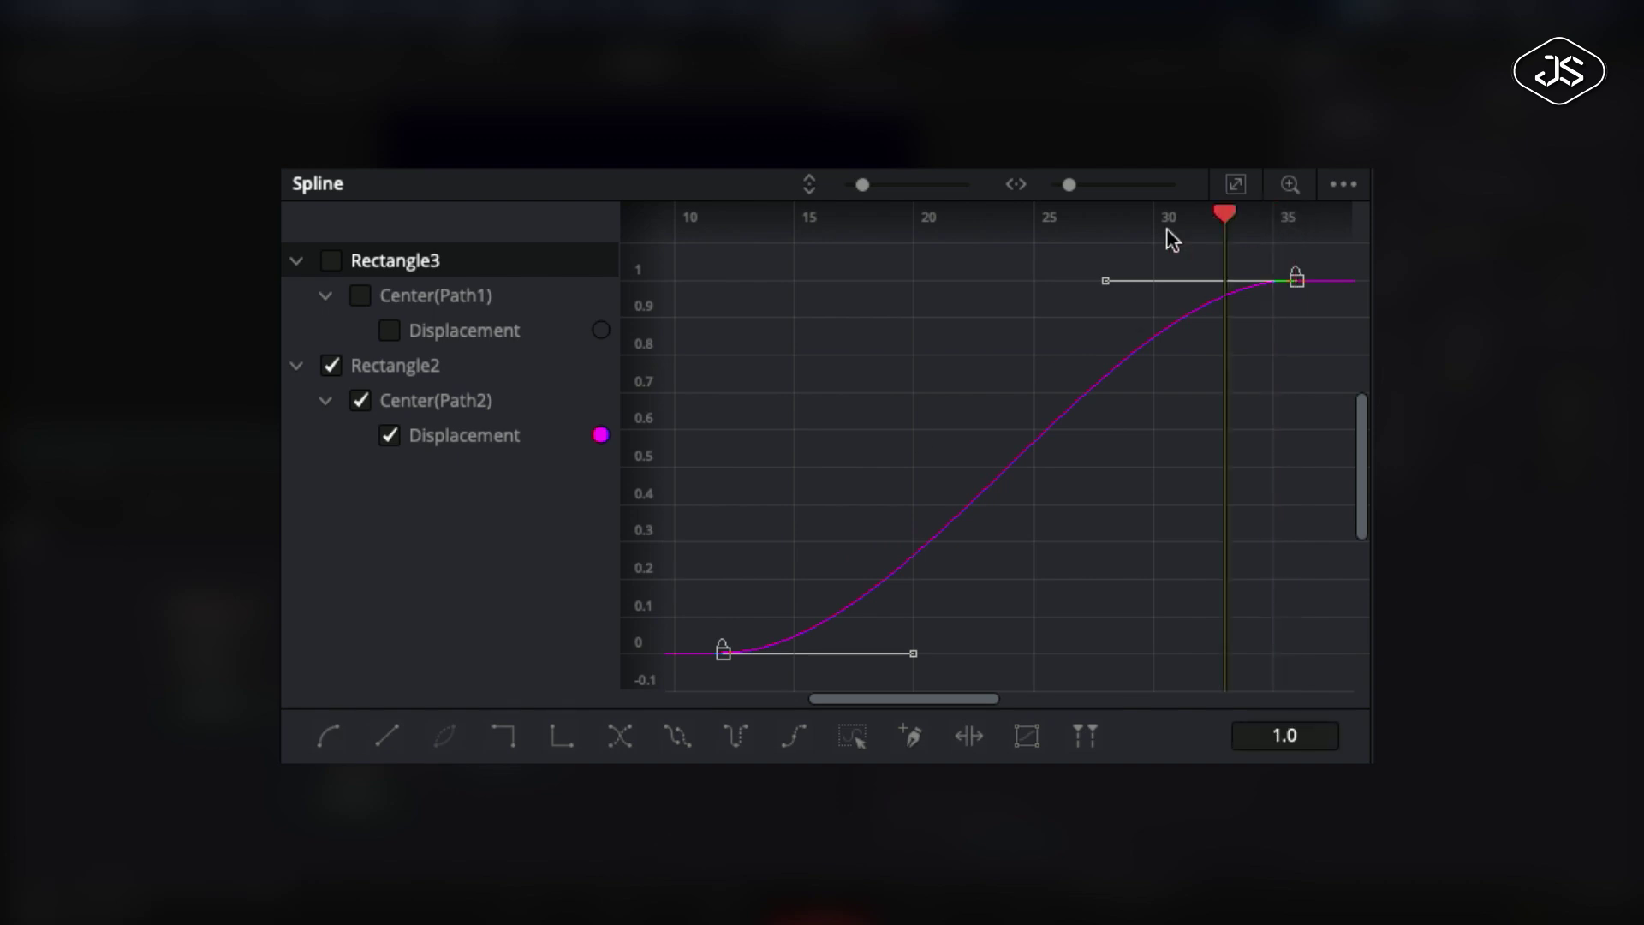
click(720, 279)
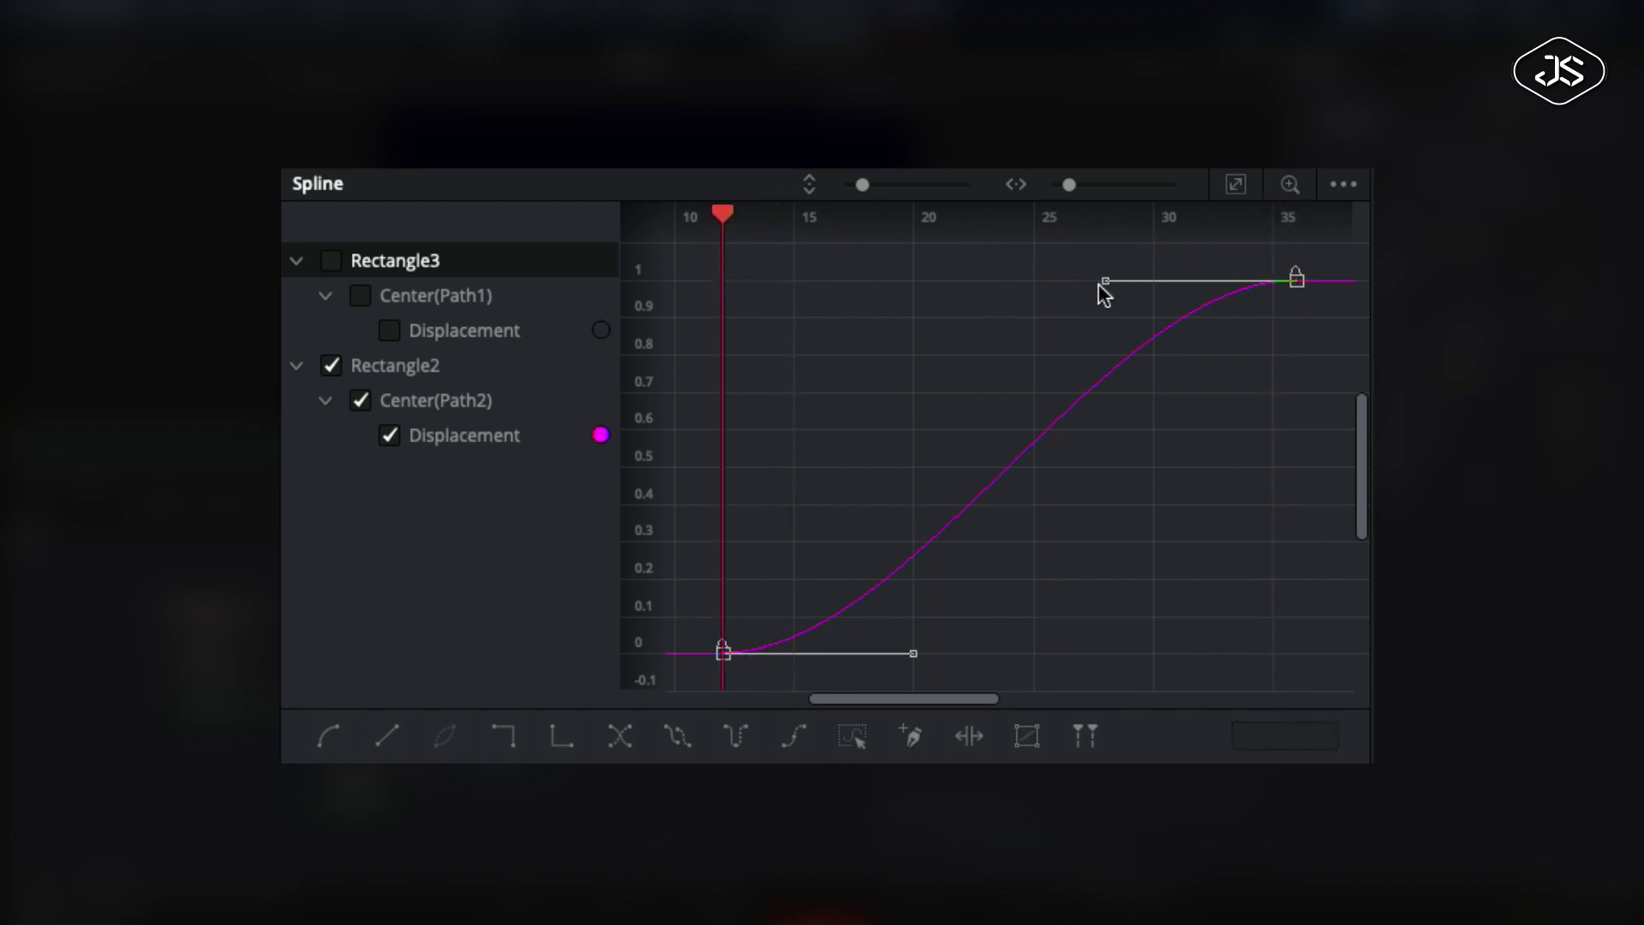
drag(1106, 281, 735, 277)
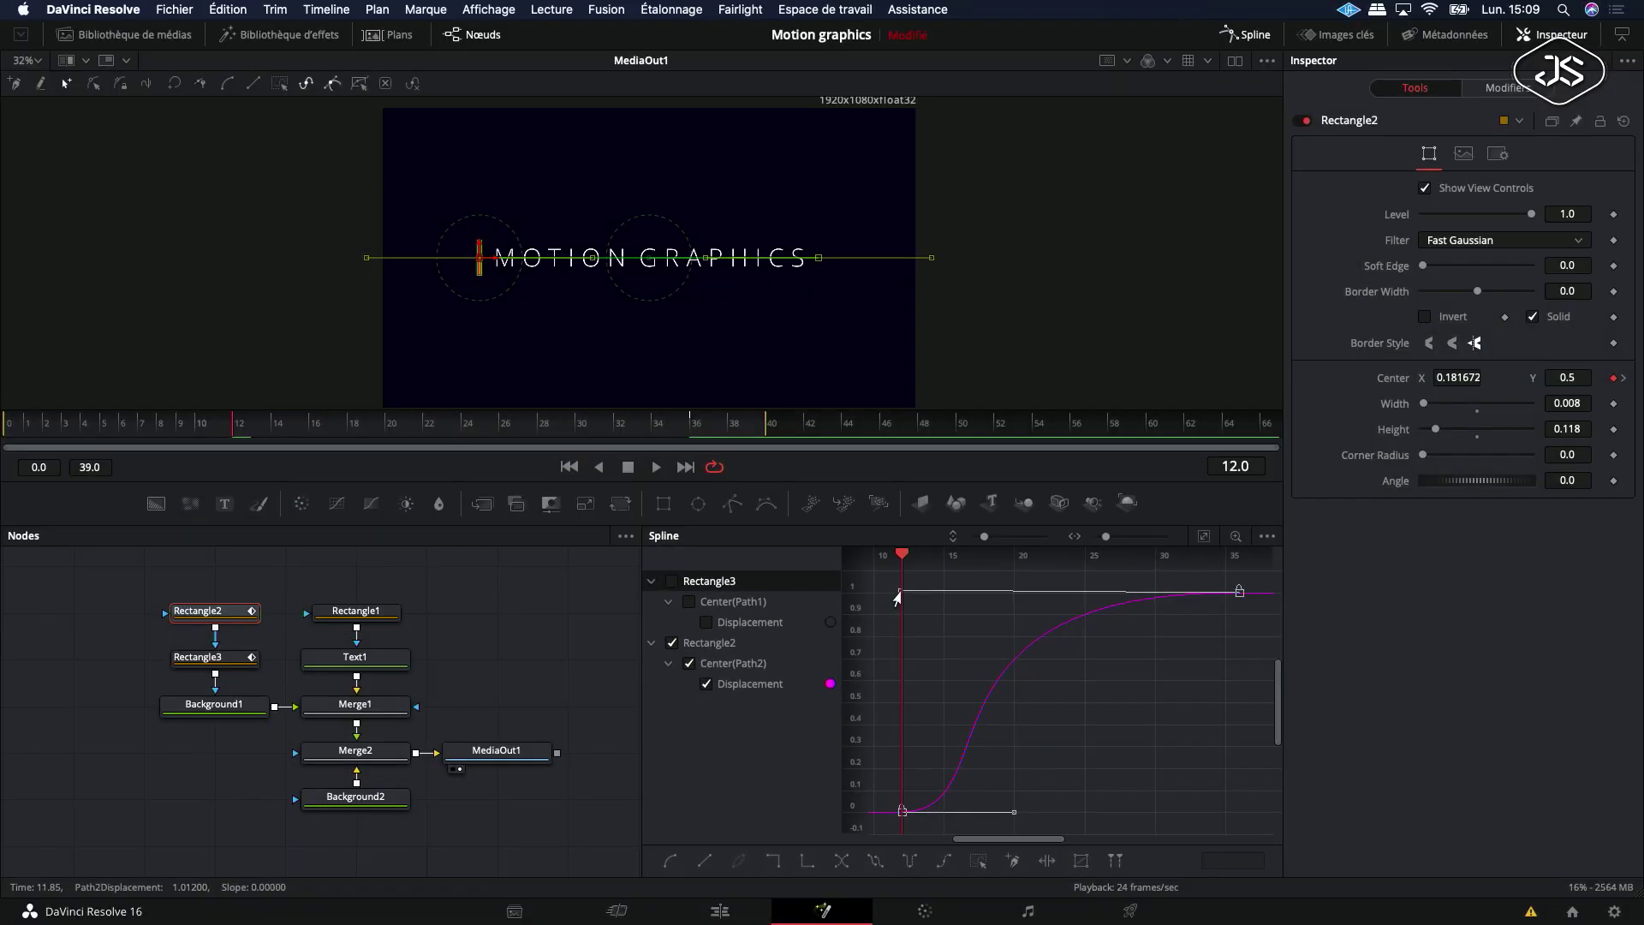
drag(897, 598, 898, 600)
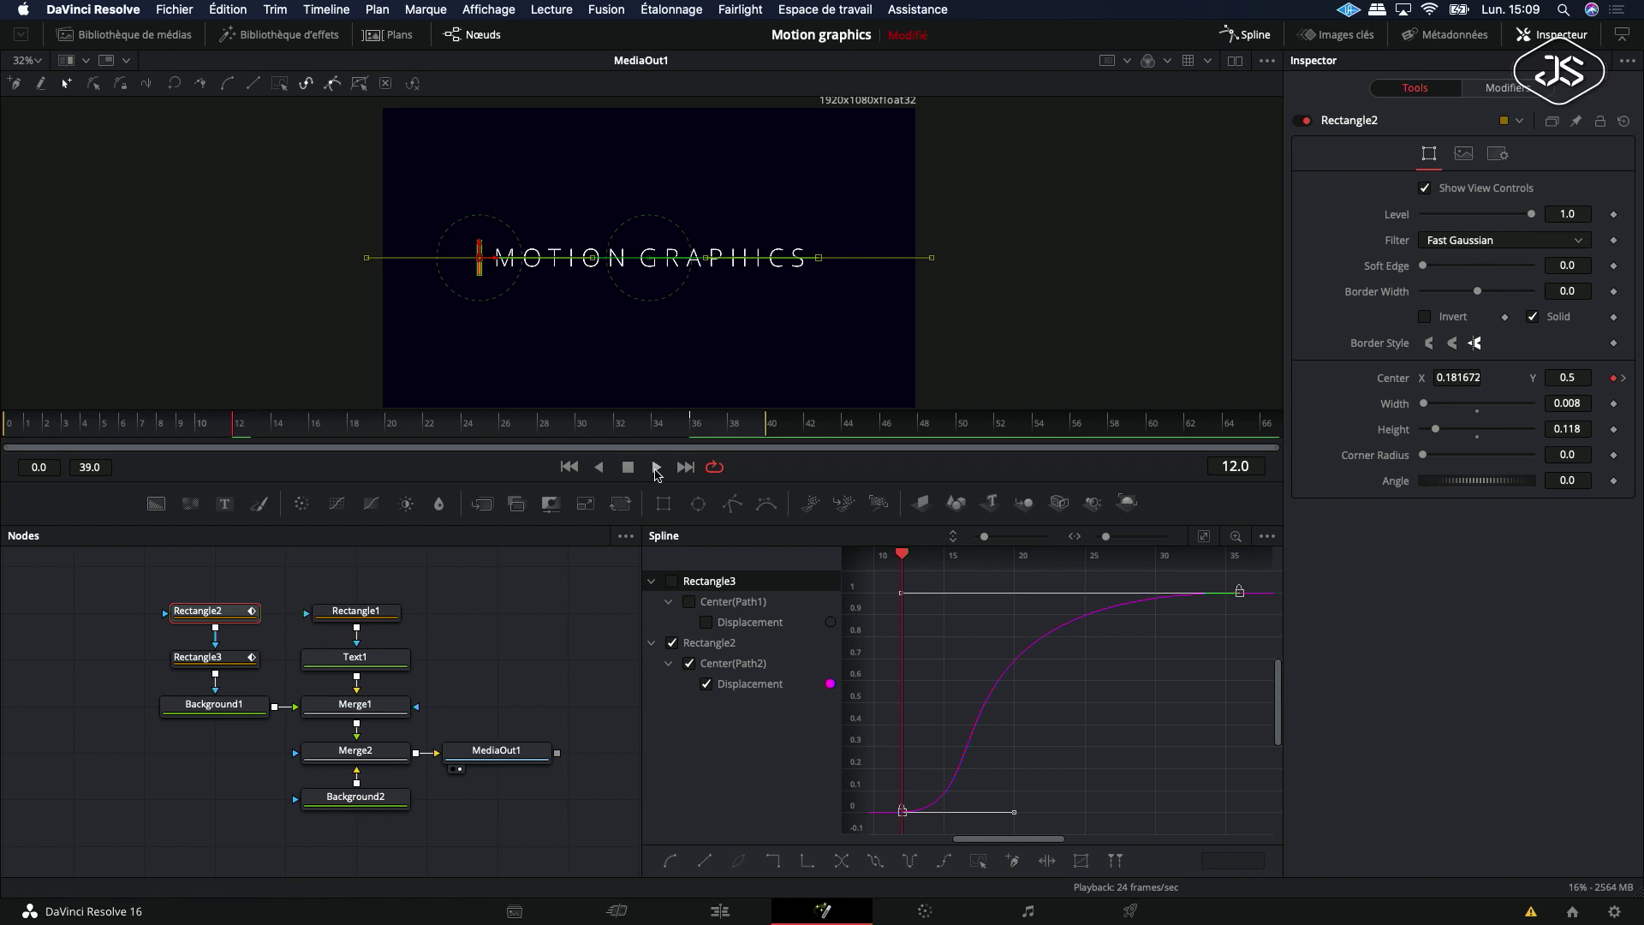
click(657, 472)
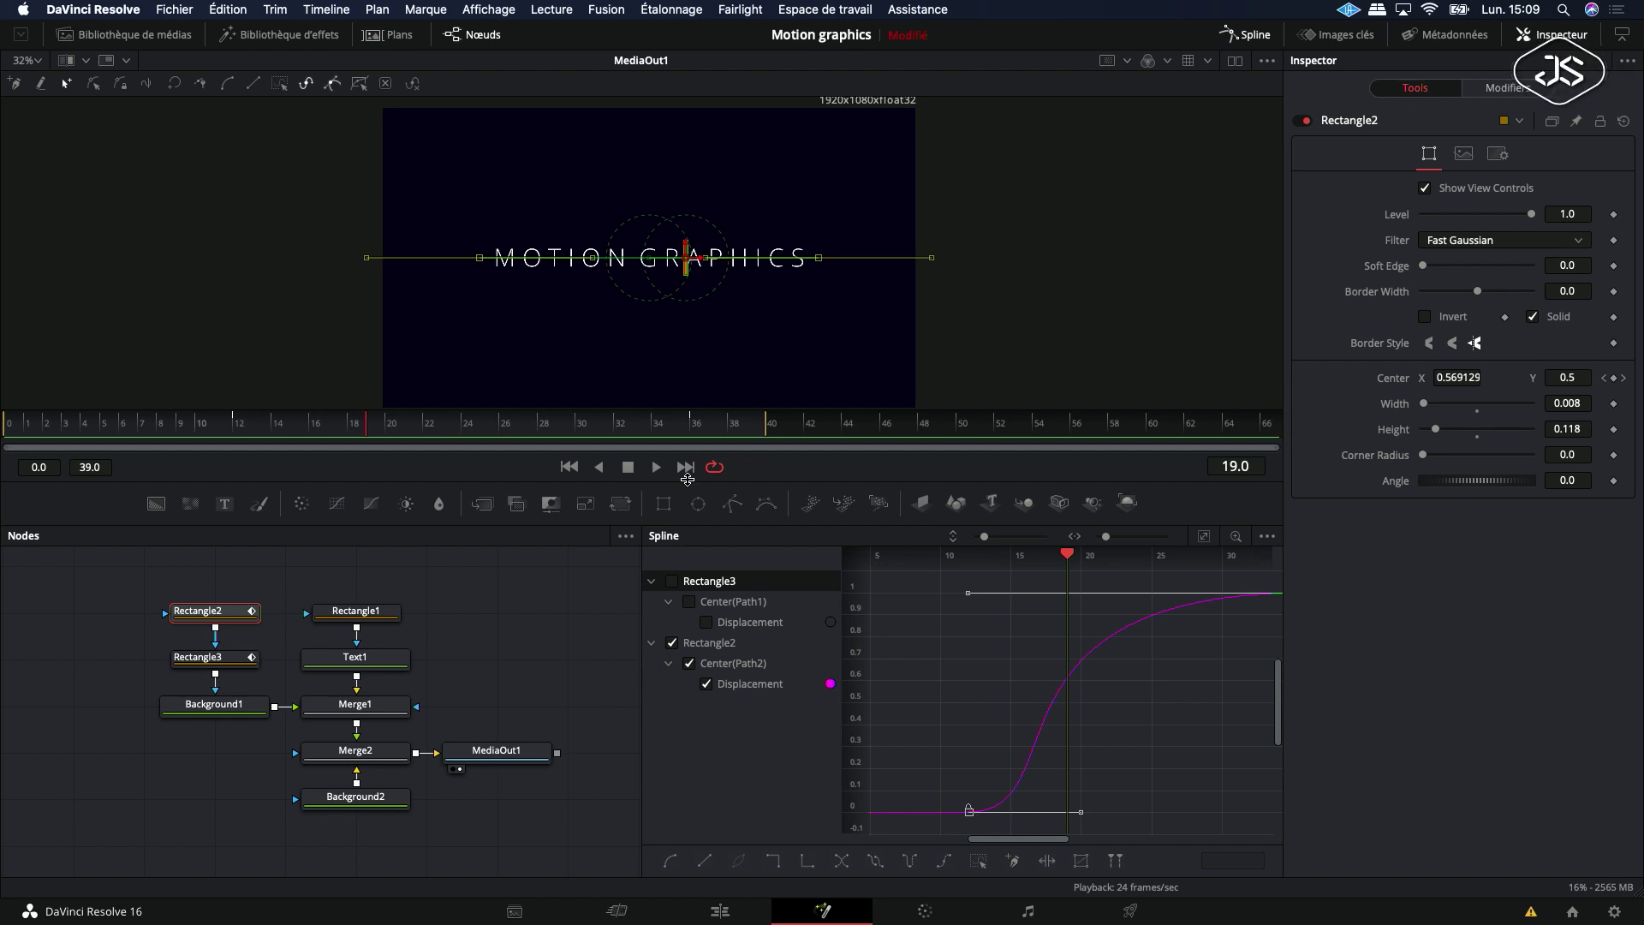
click(373, 610)
click(363, 617)
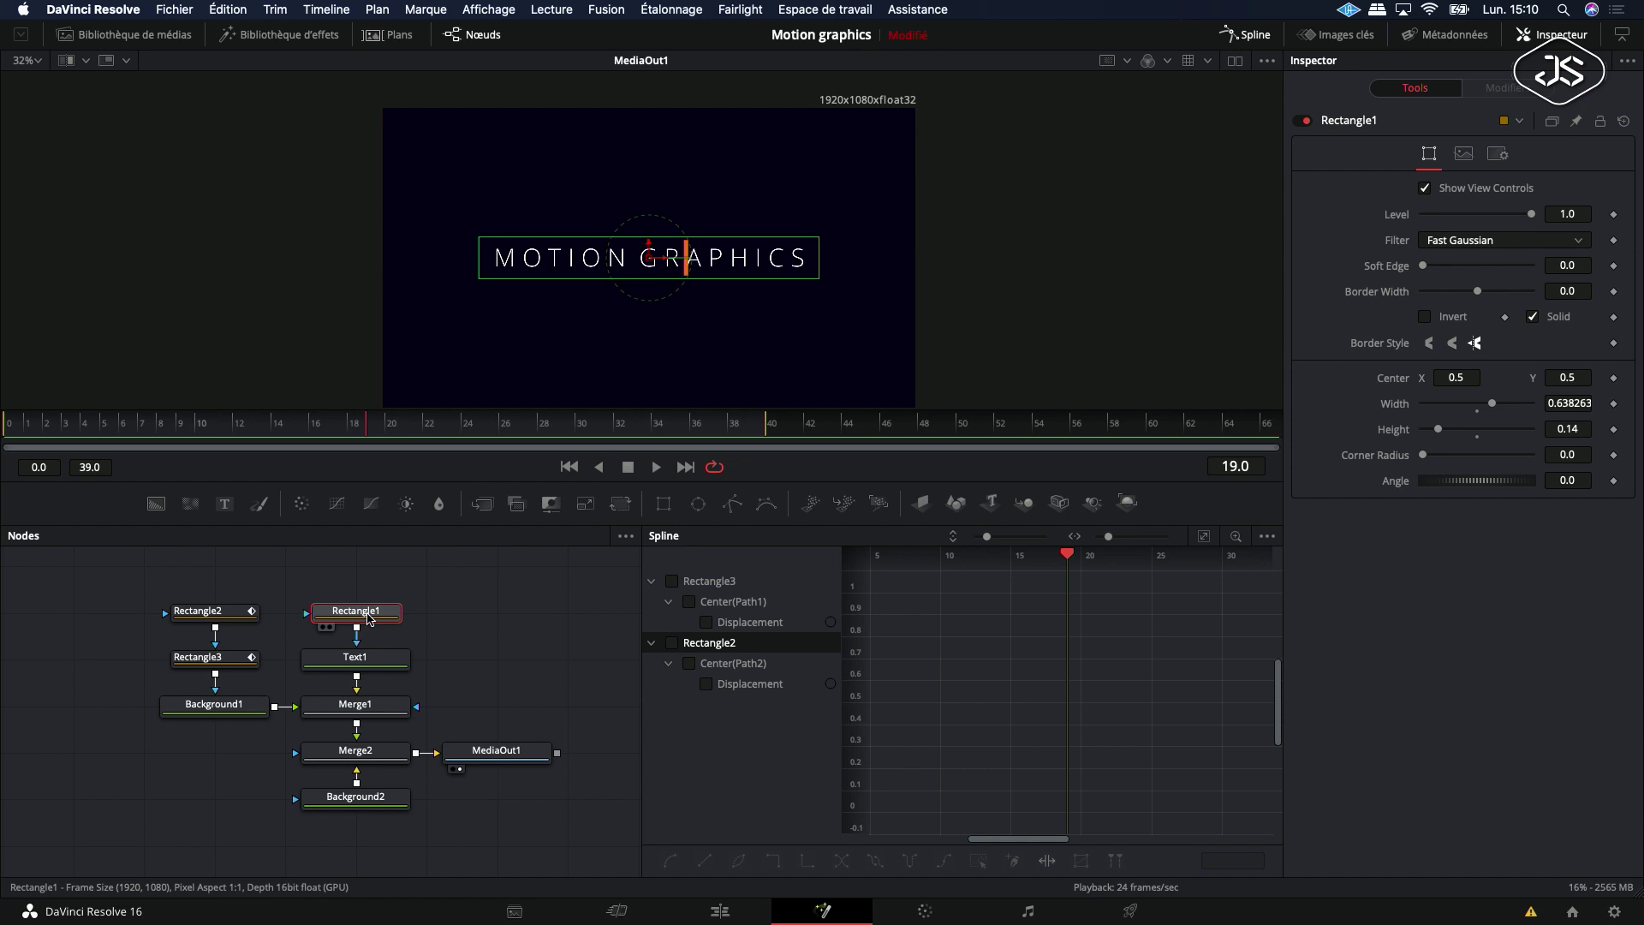
Step: Keyframe Rectangle1's Center at frame 34, then push it off-frame to X -0.13665 at frame 12
drag(367, 428, 698, 444)
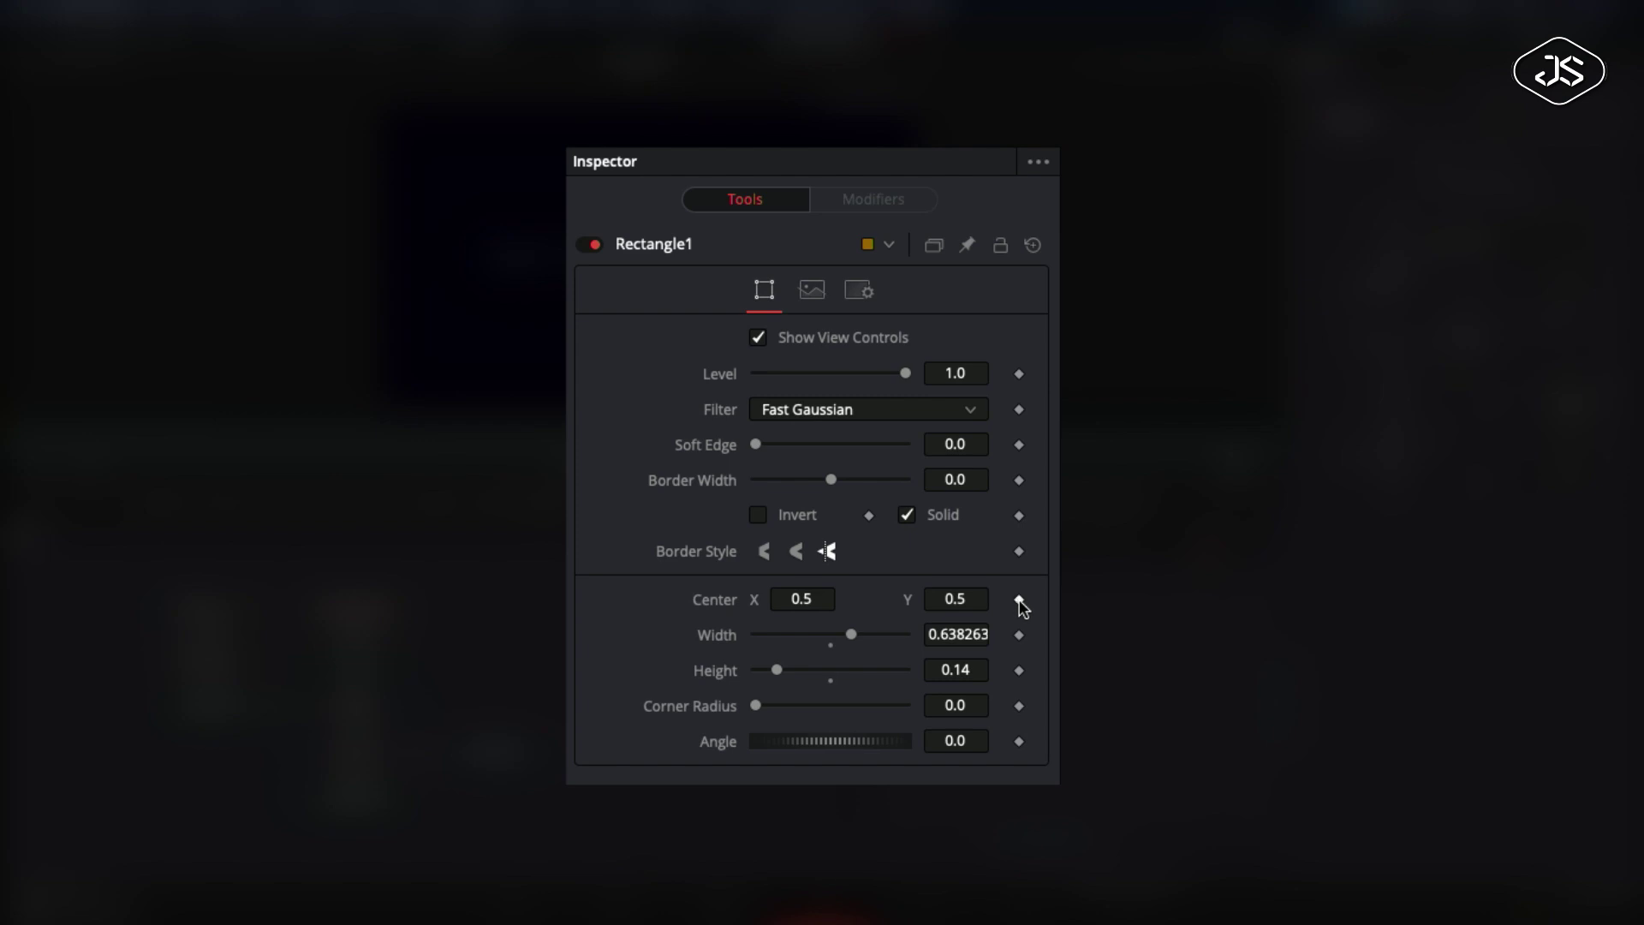
click(1019, 600)
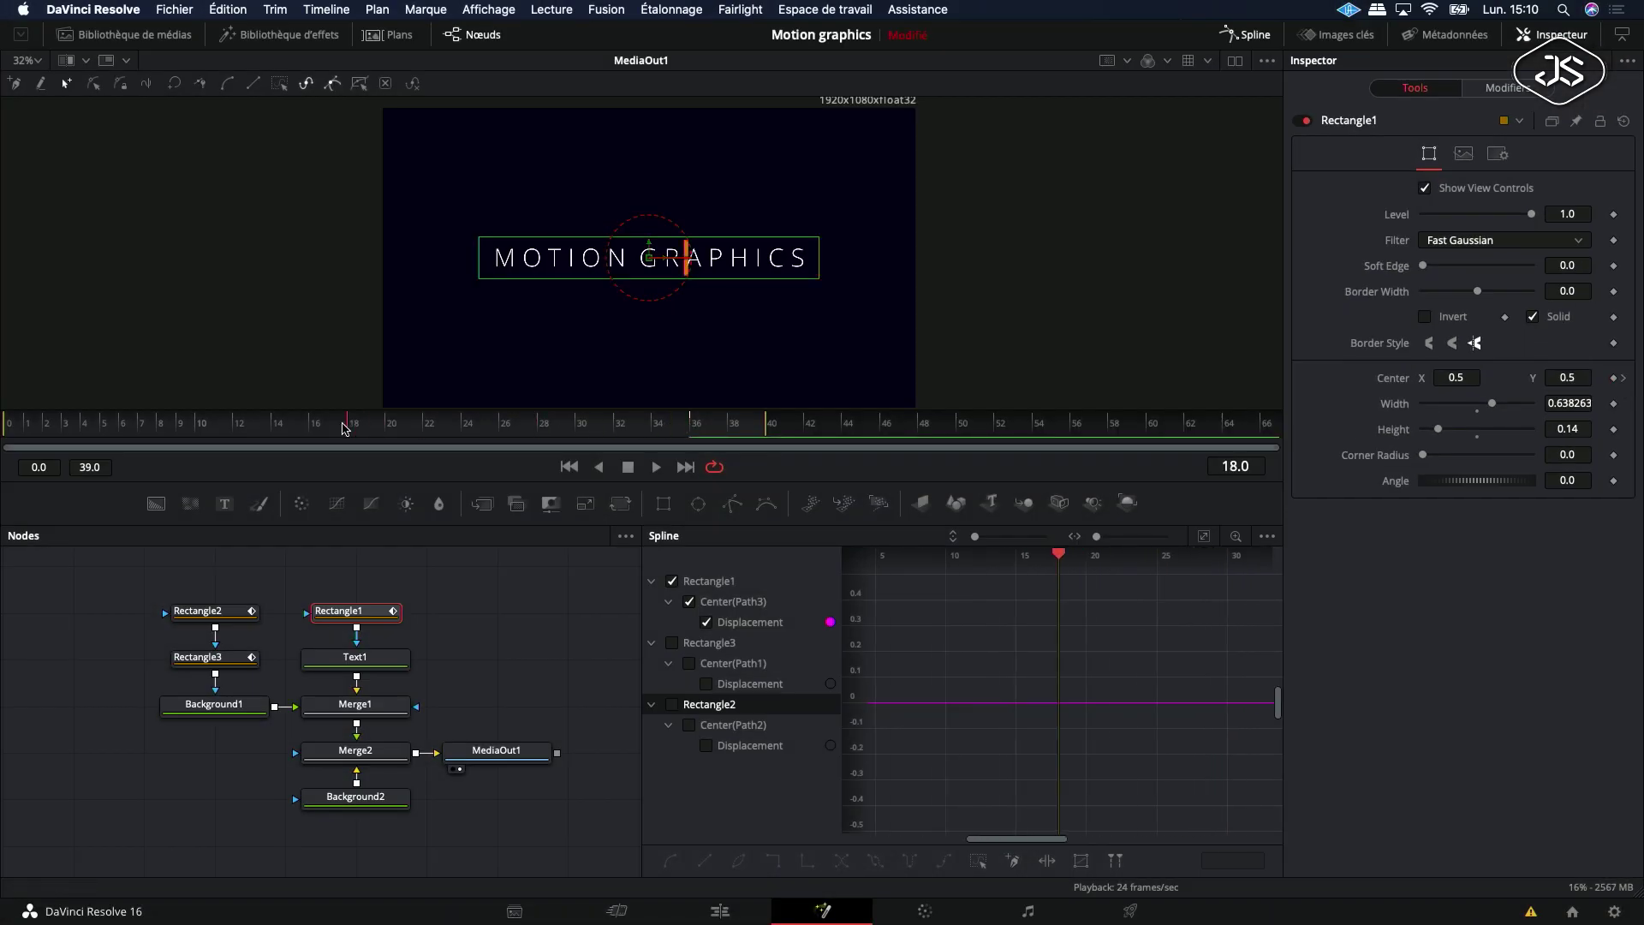
click(254, 426)
key(Left)
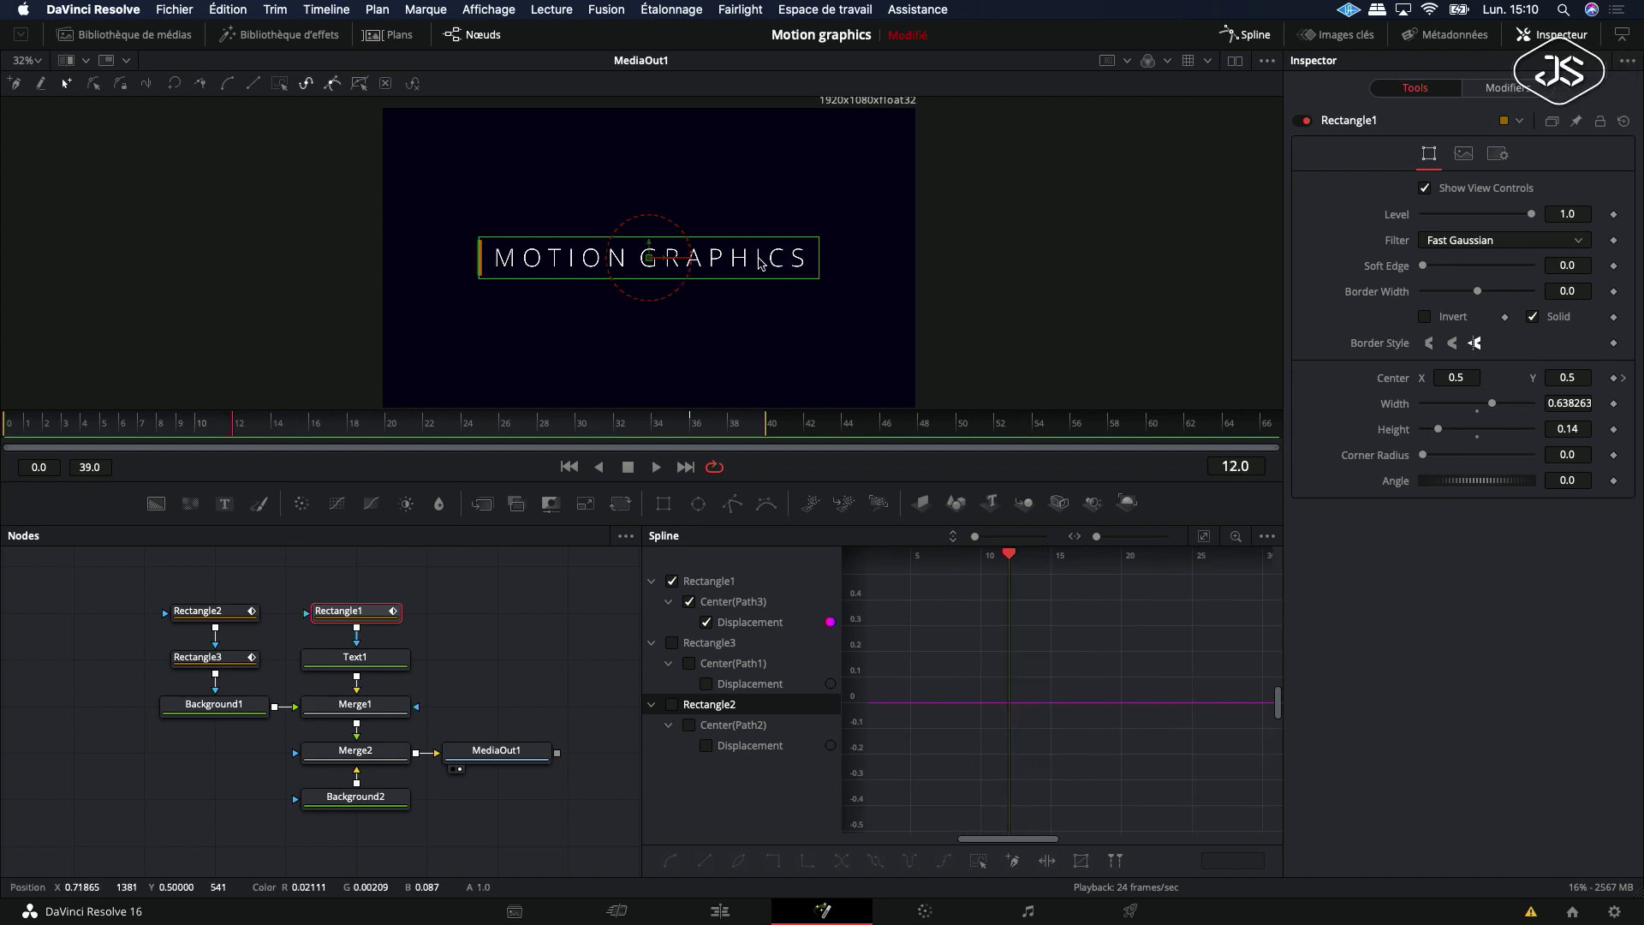
drag(665, 261, 355, 263)
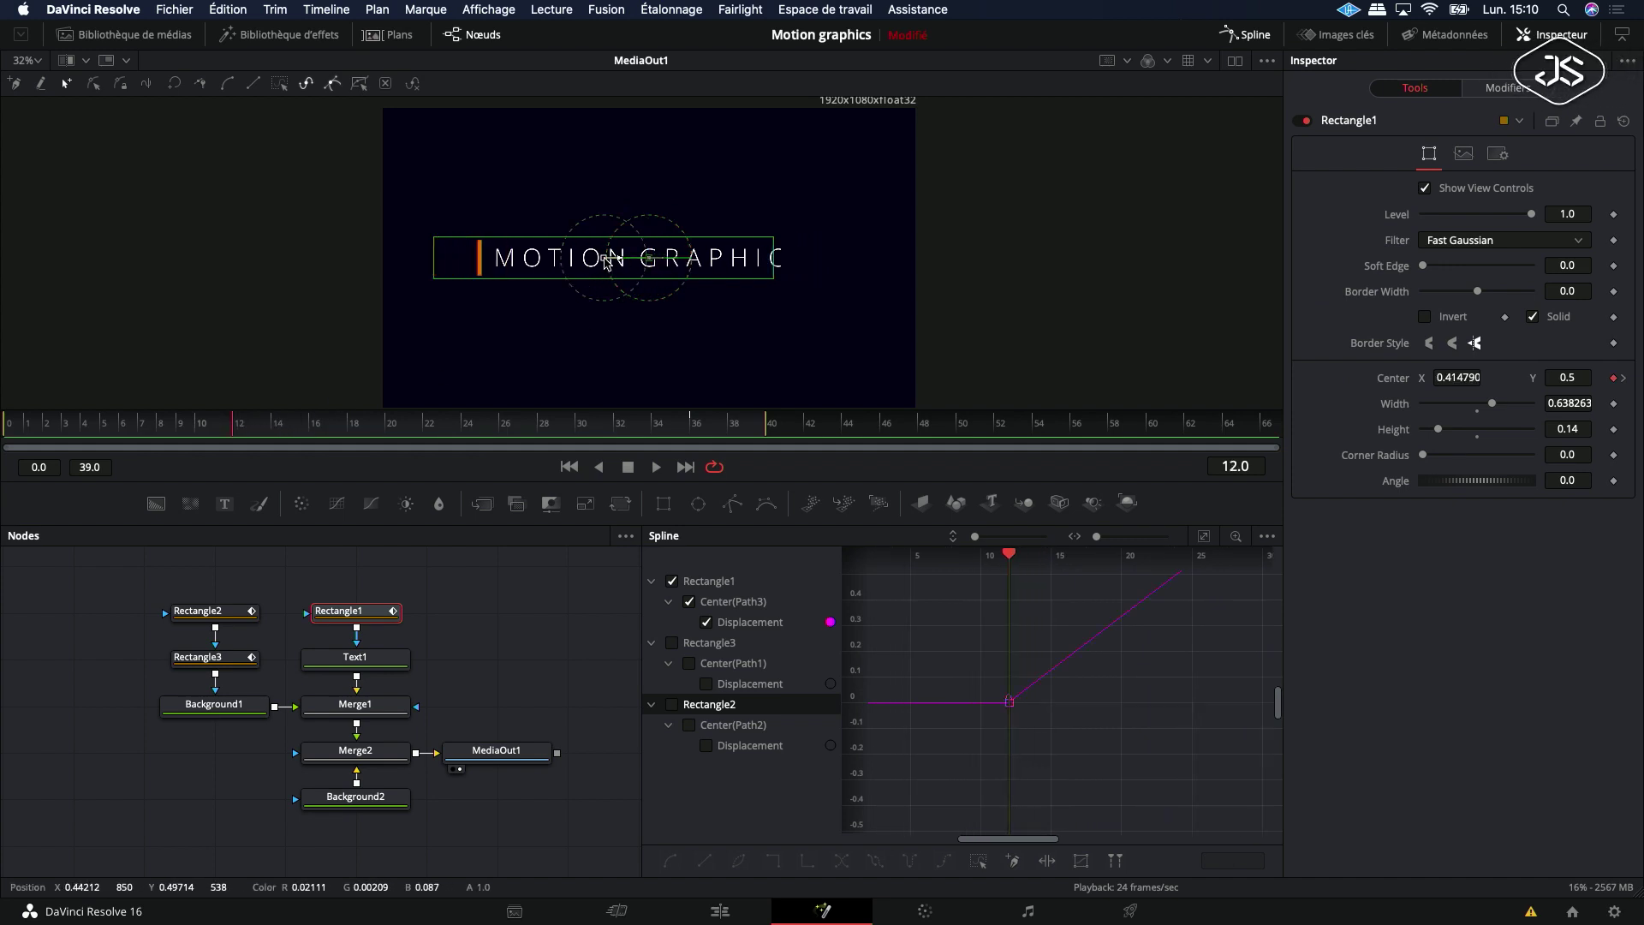
drag(356, 263, 327, 263)
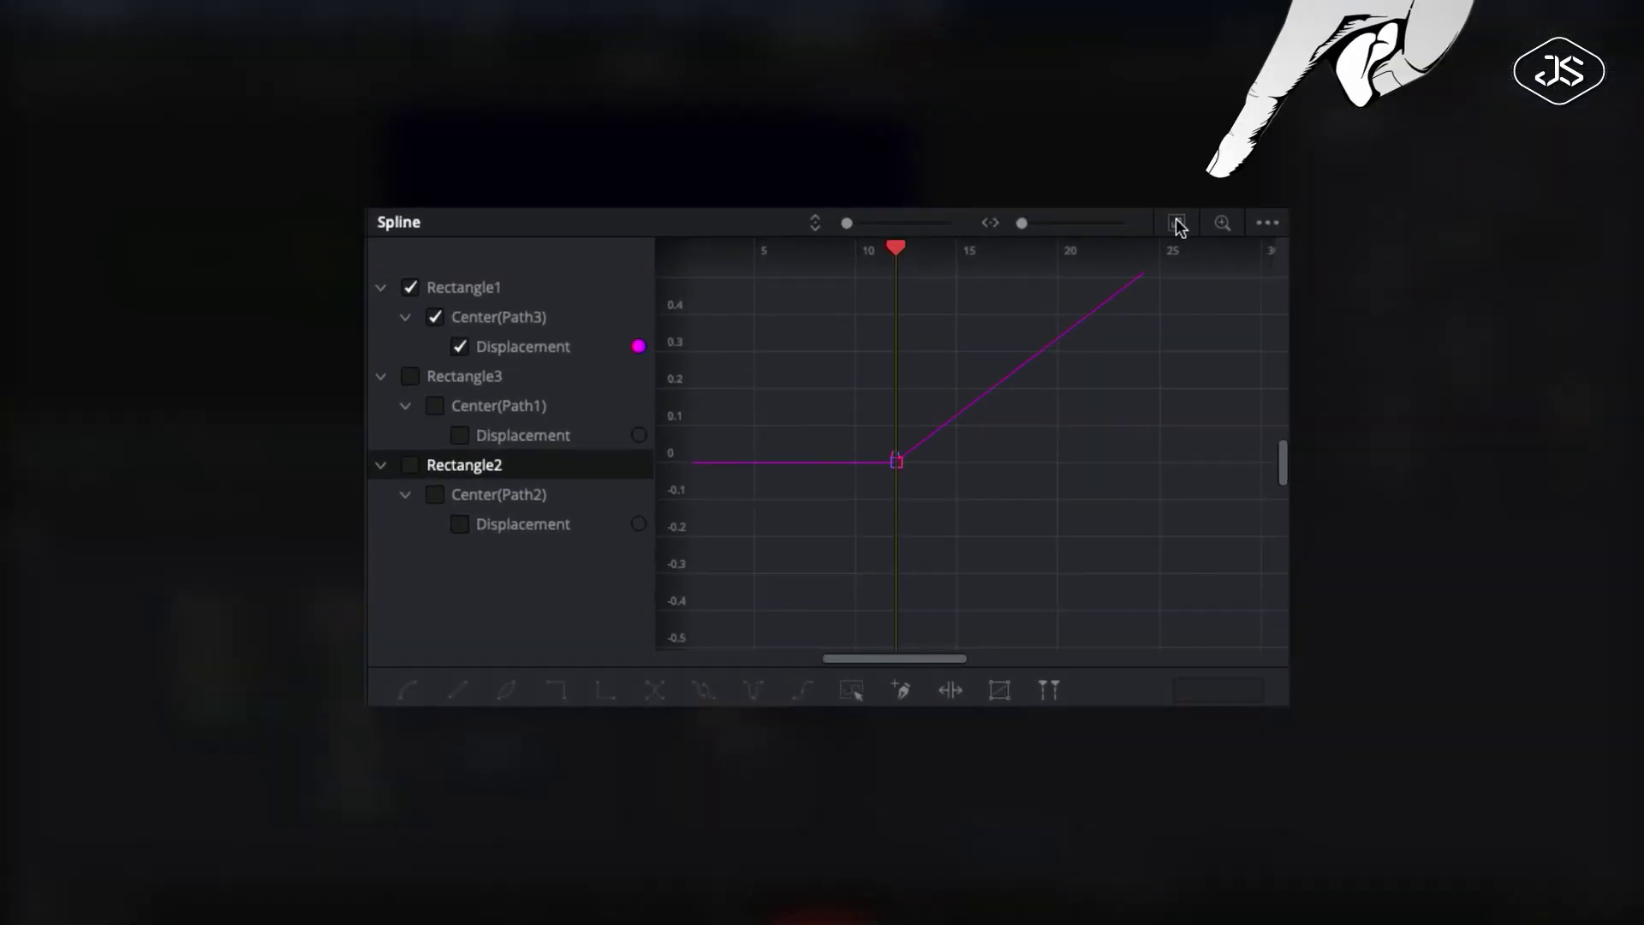
Step: Smooth Rectangle1's displacement keyframes and stretch the top handle so the slide rises steeply, then settles; play it back
click(1203, 536)
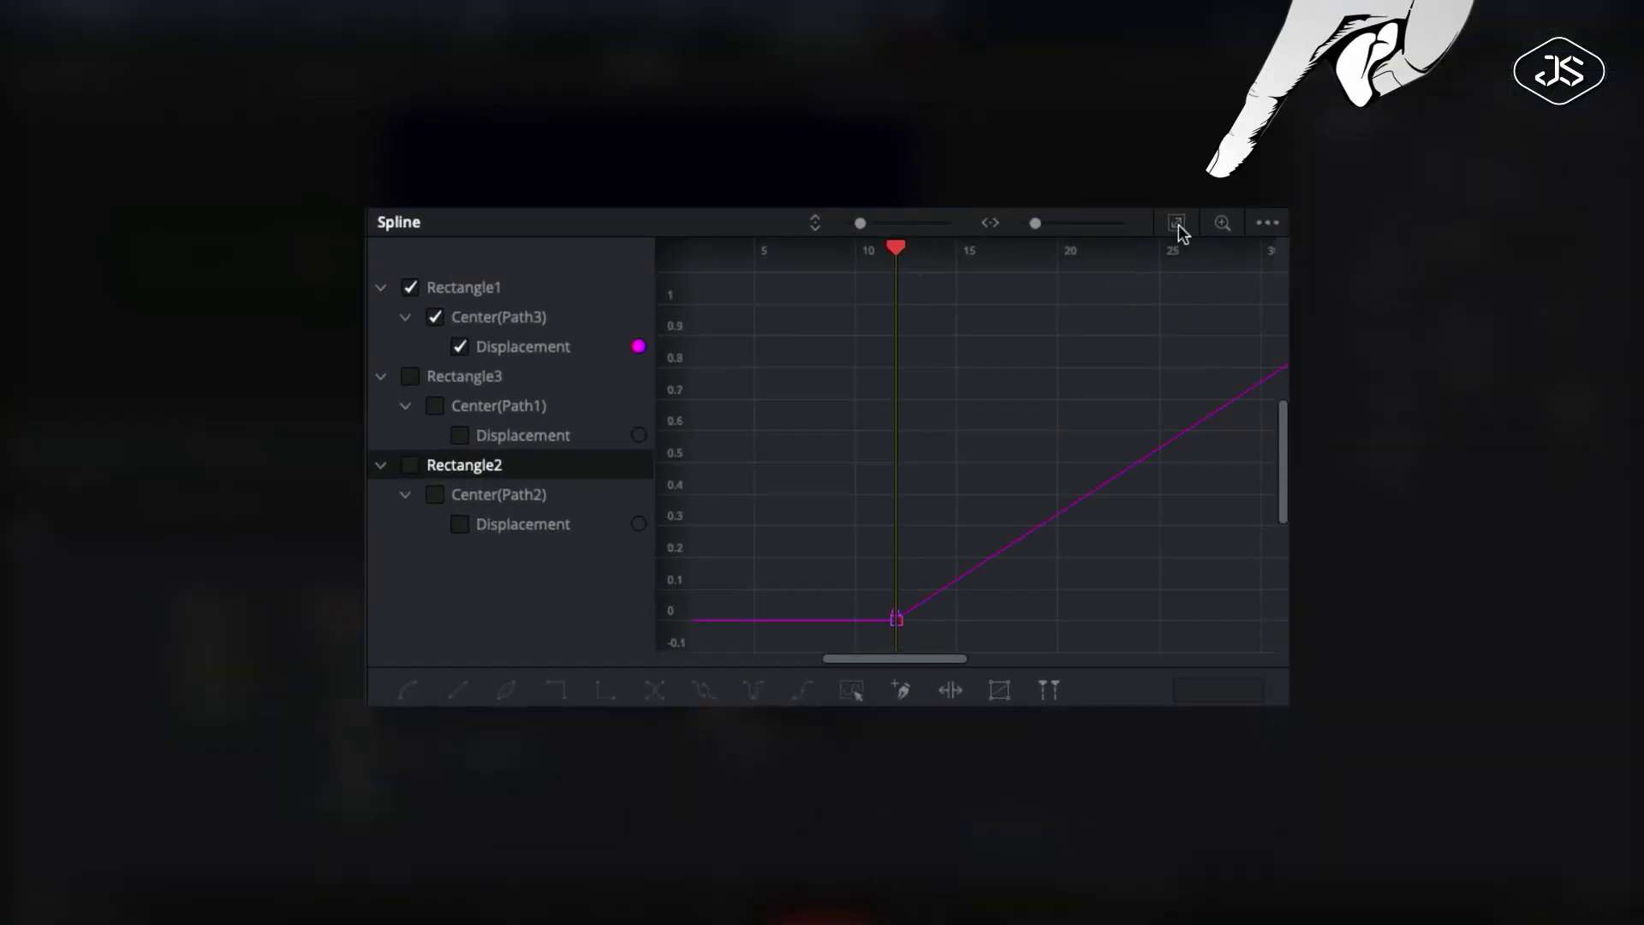
click(1177, 223)
drag(1250, 290, 745, 644)
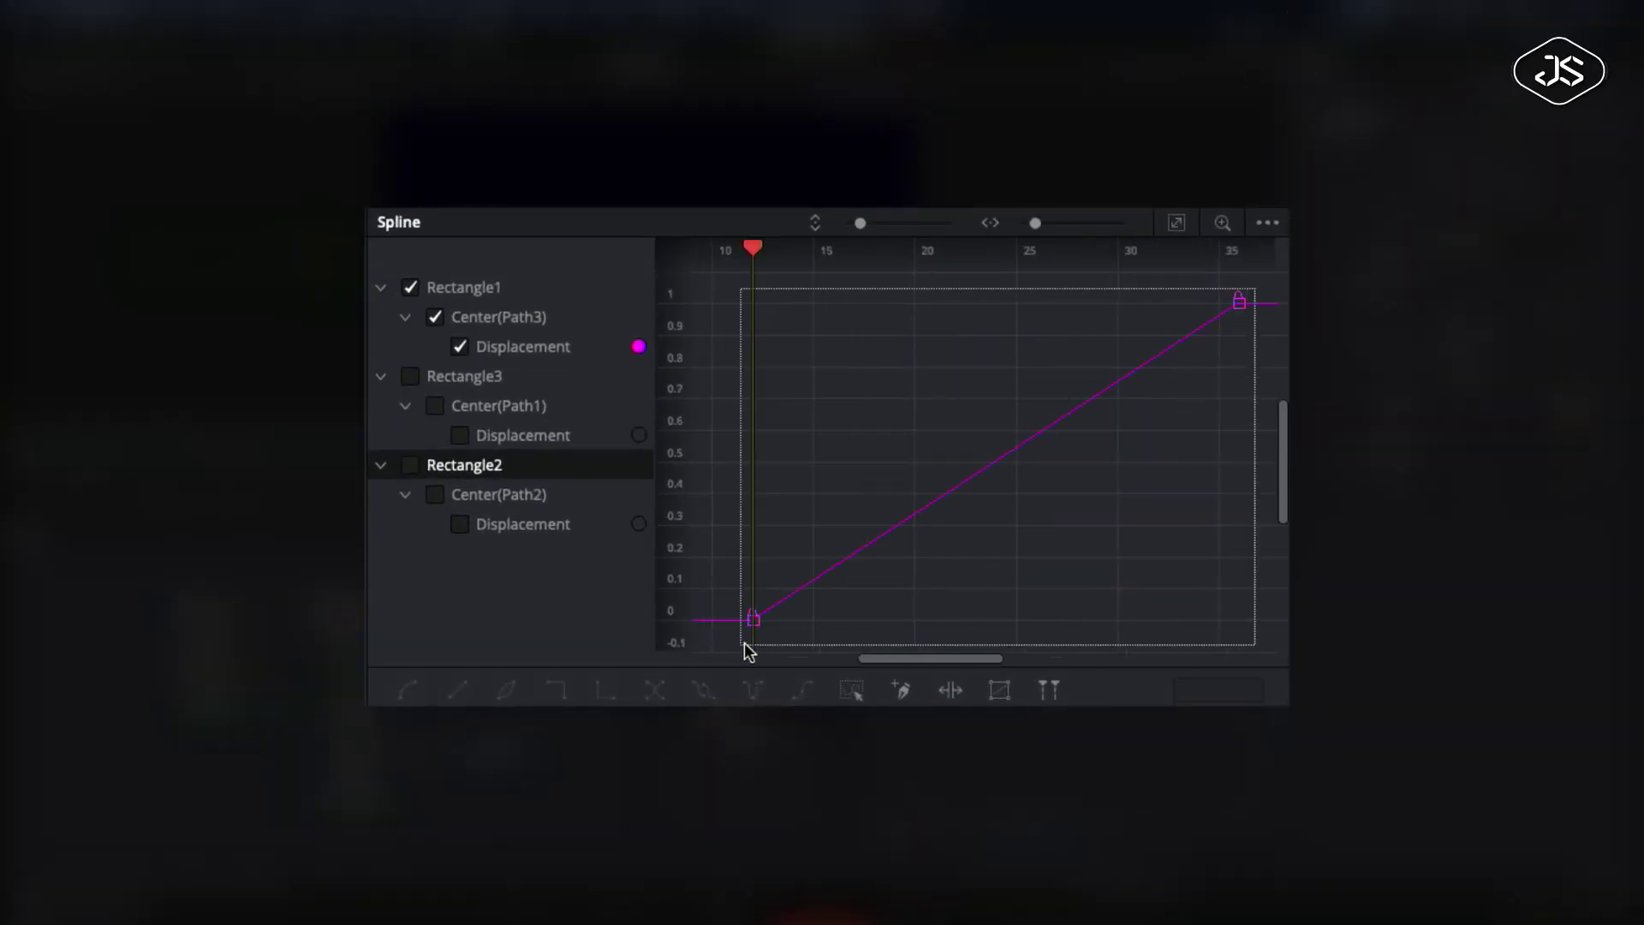
click(408, 691)
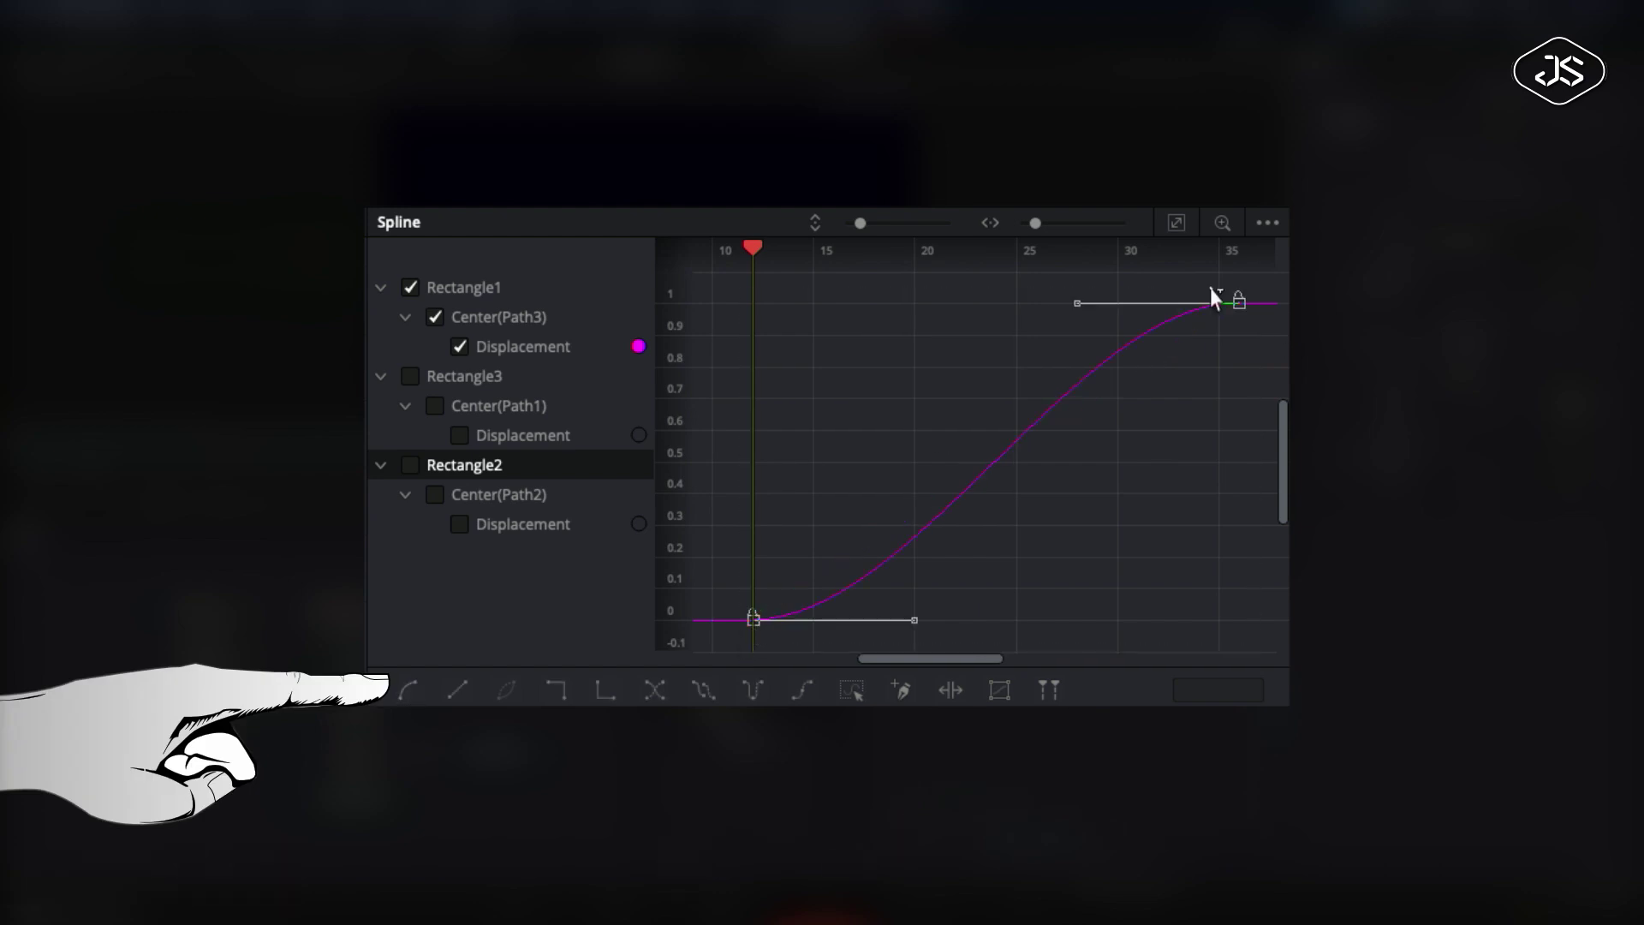
drag(1072, 307, 754, 305)
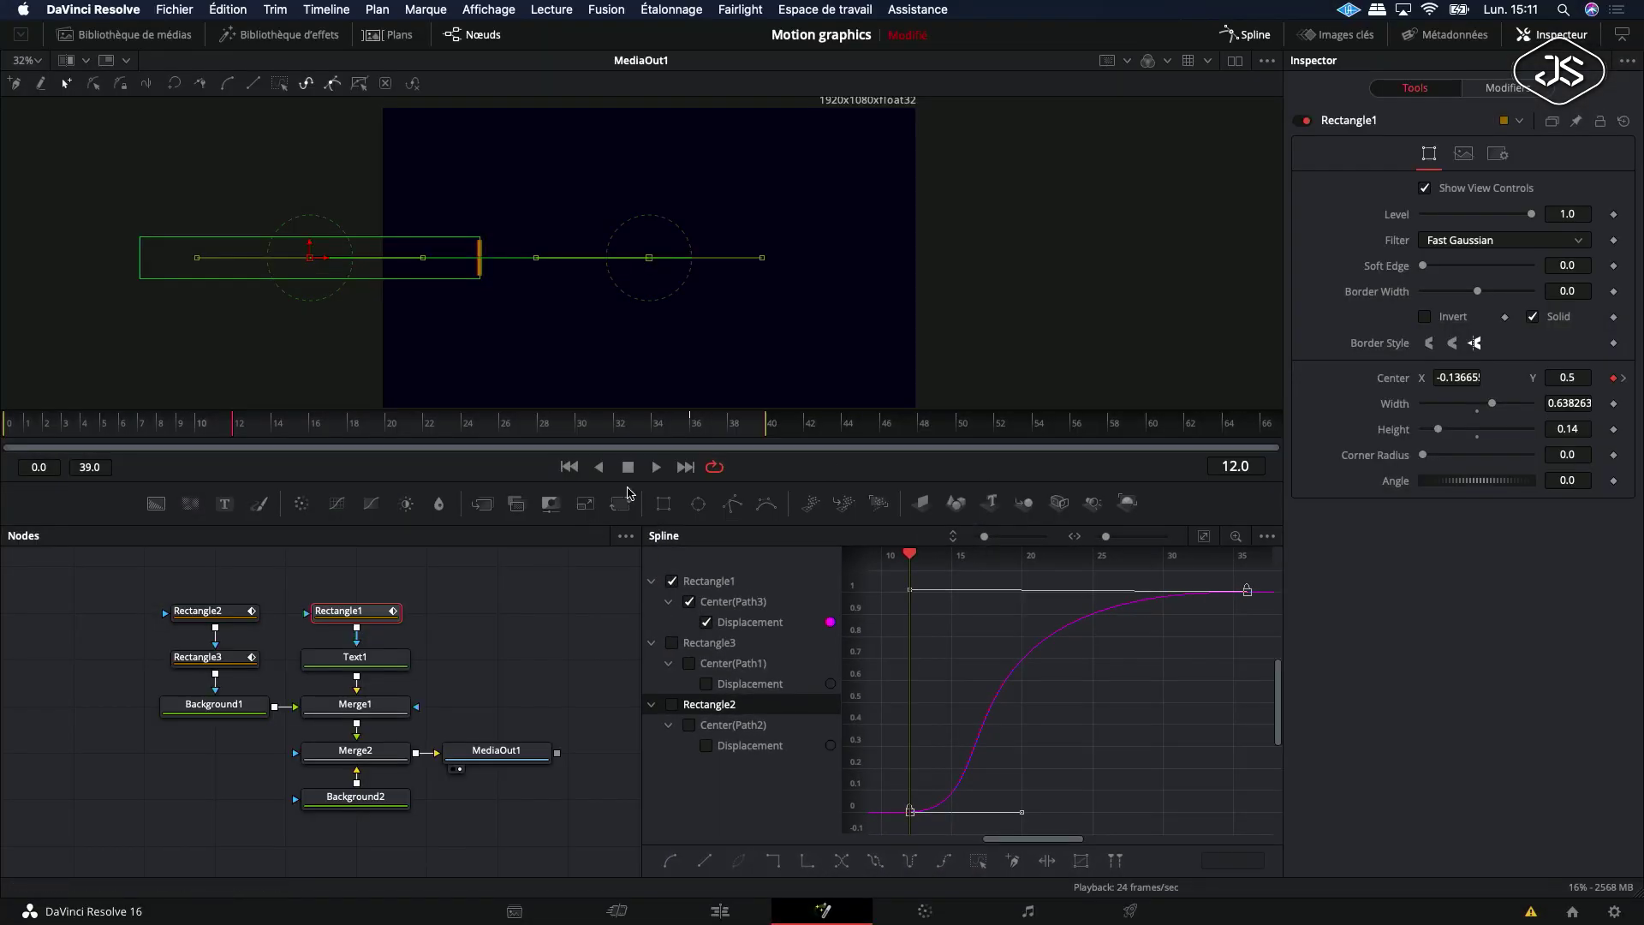
click(657, 468)
click(541, 624)
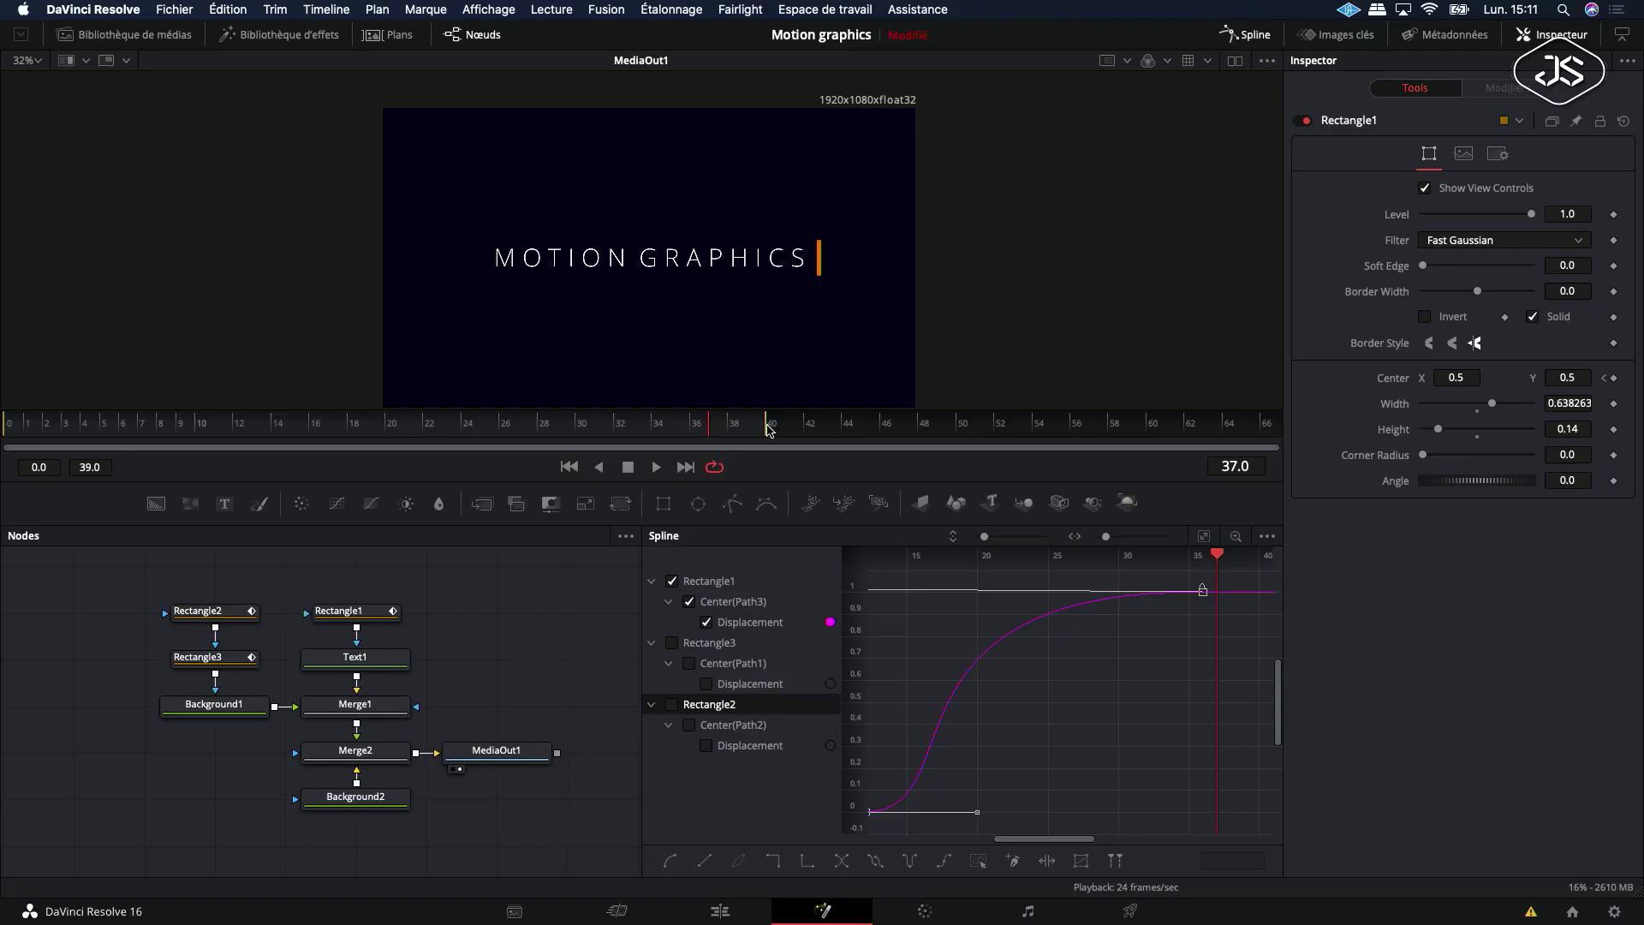
Step: Extend the render range to frame 55 and keyframe Rectangle3 sliding down at frame 48
drag(768, 430, 1070, 430)
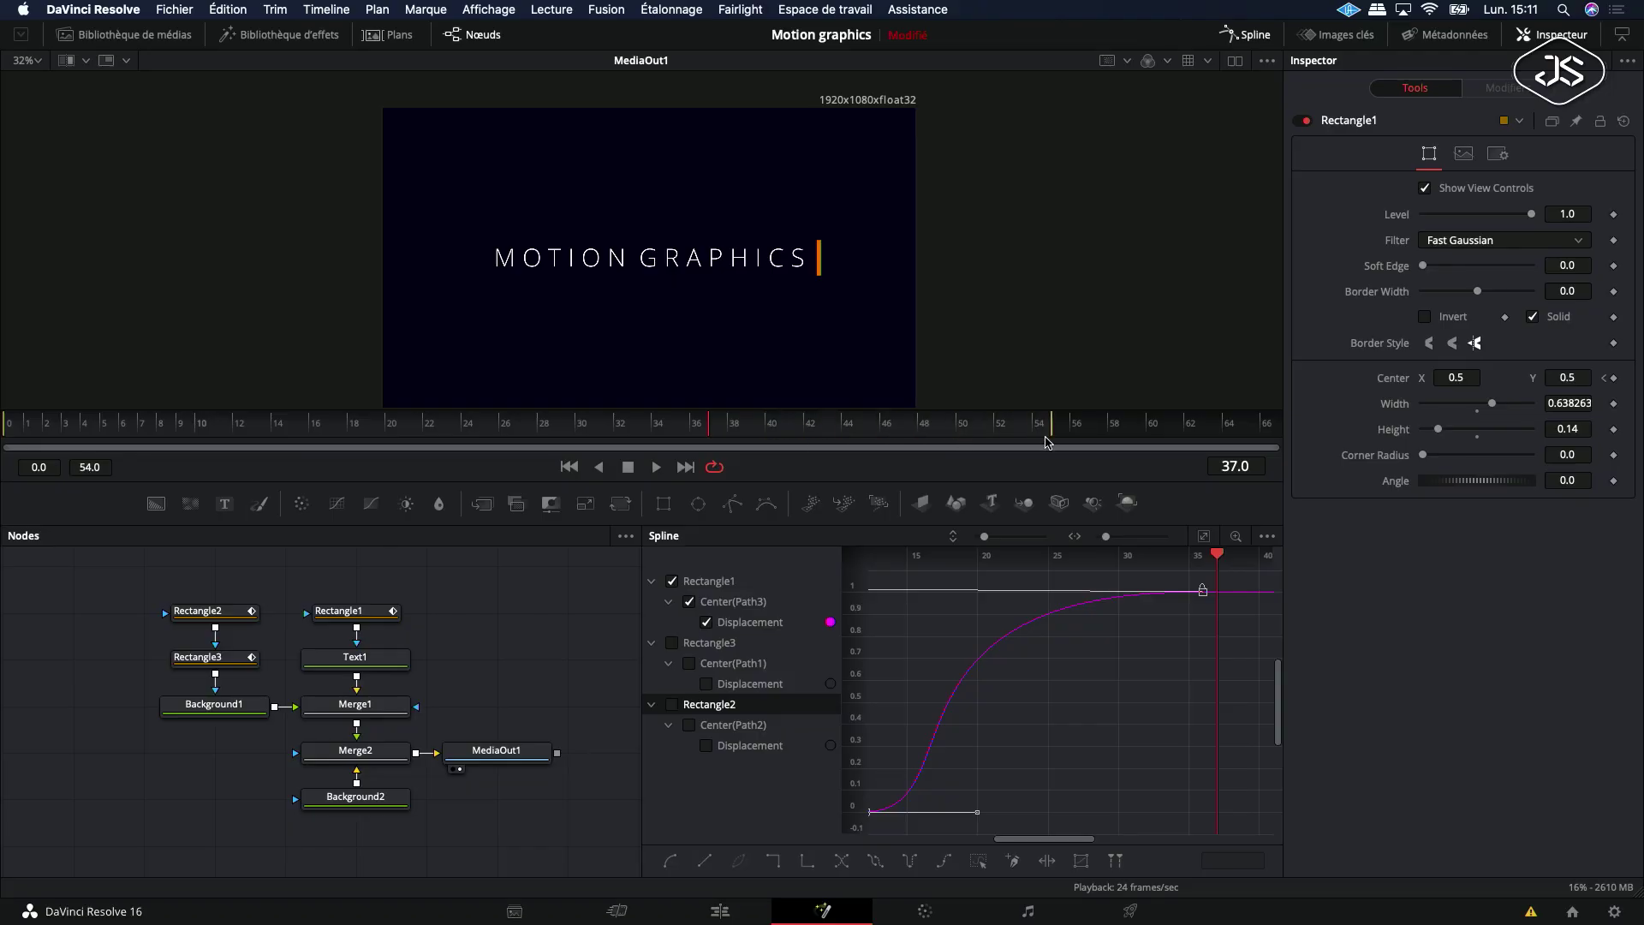
click(225, 660)
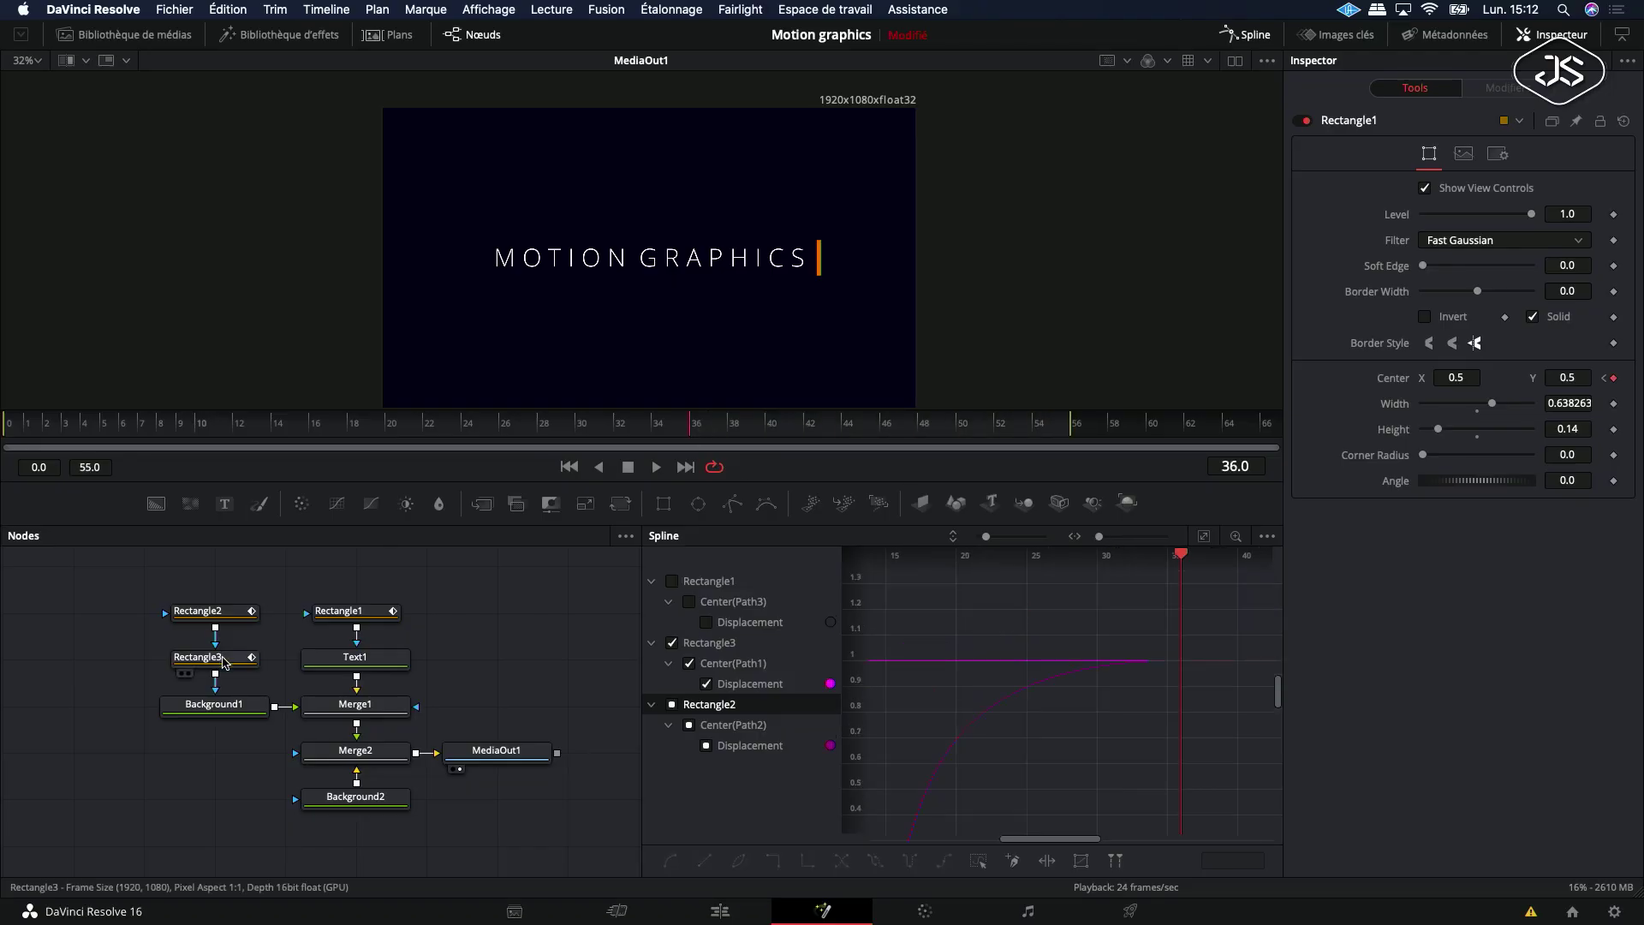
click(823, 438)
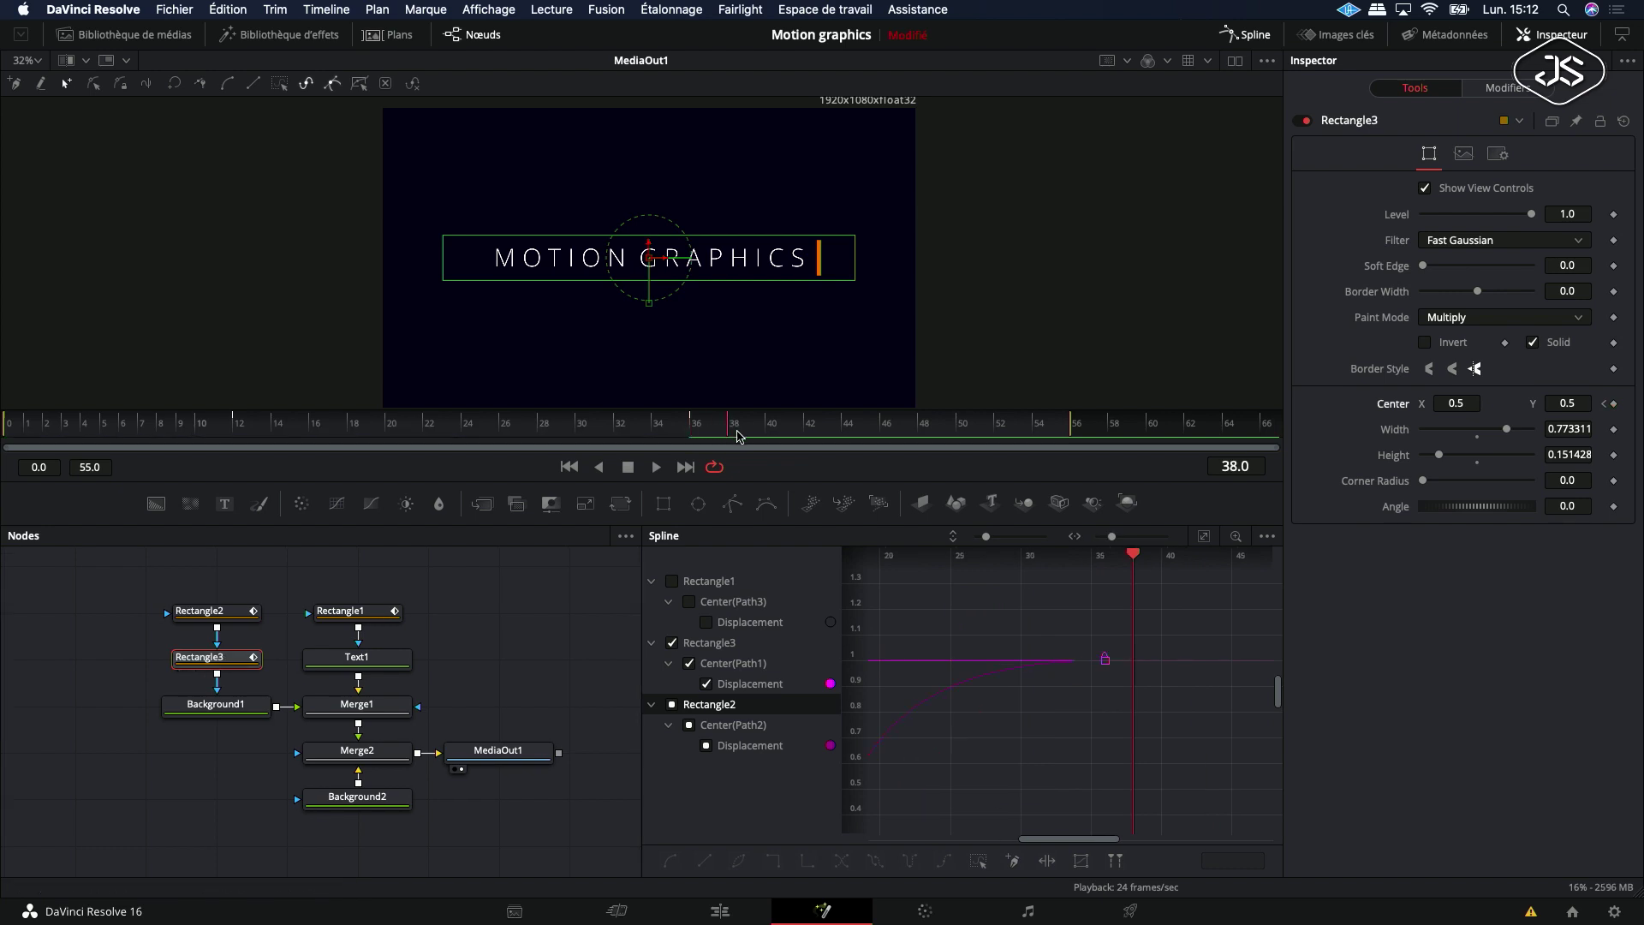
drag(829, 445, 917, 445)
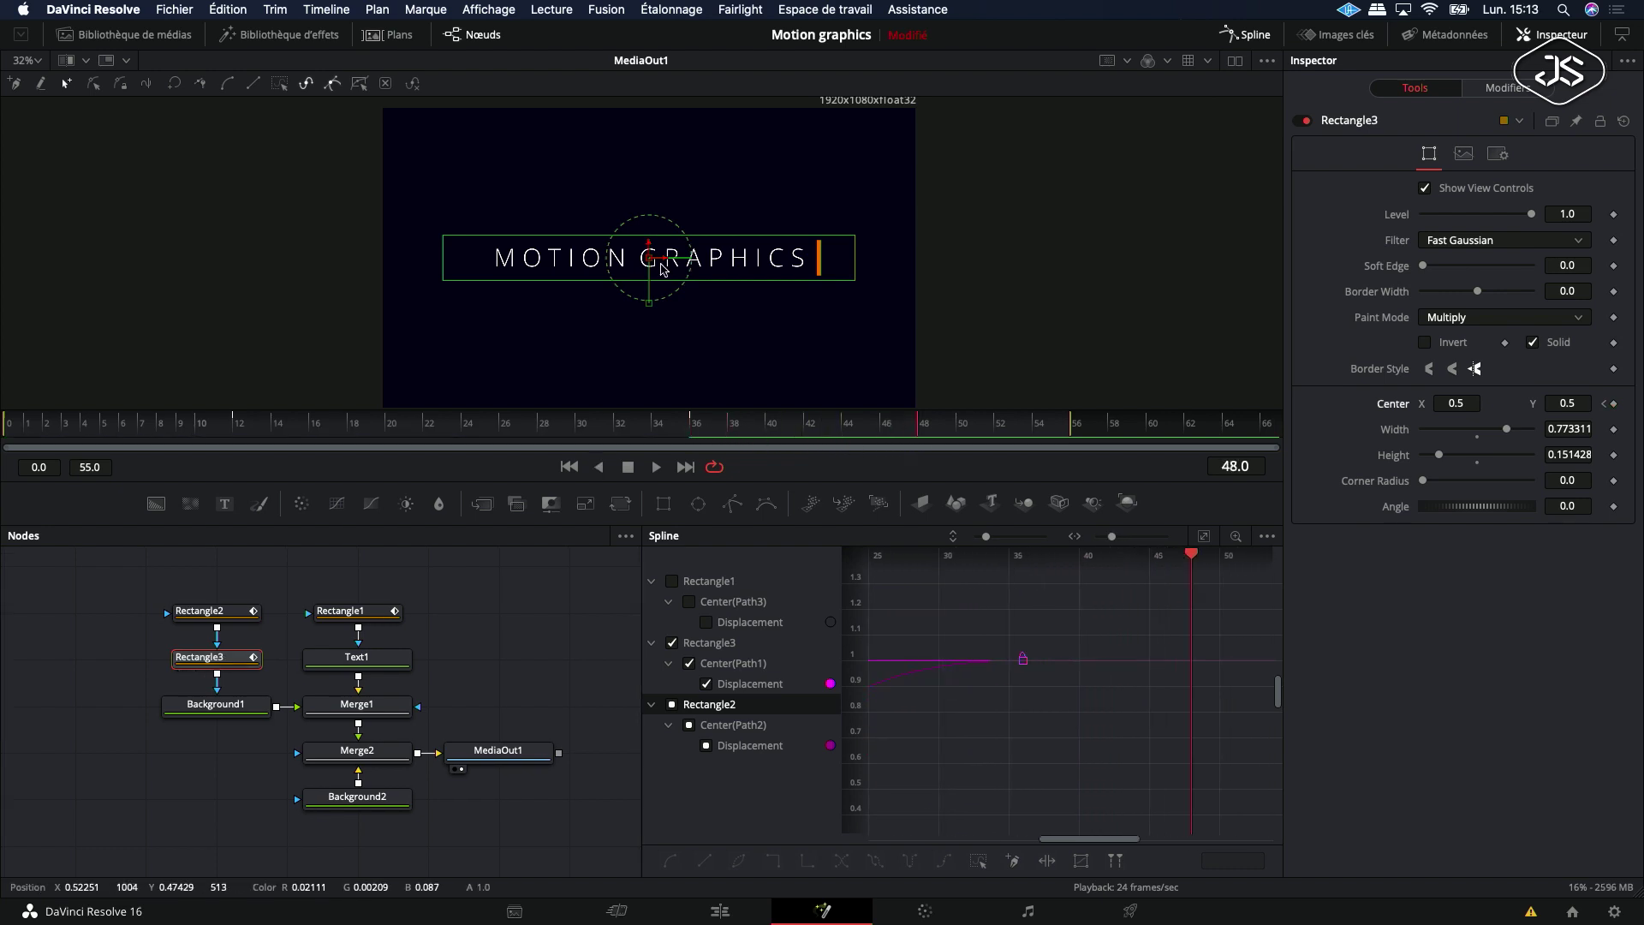
drag(650, 245, 650, 290)
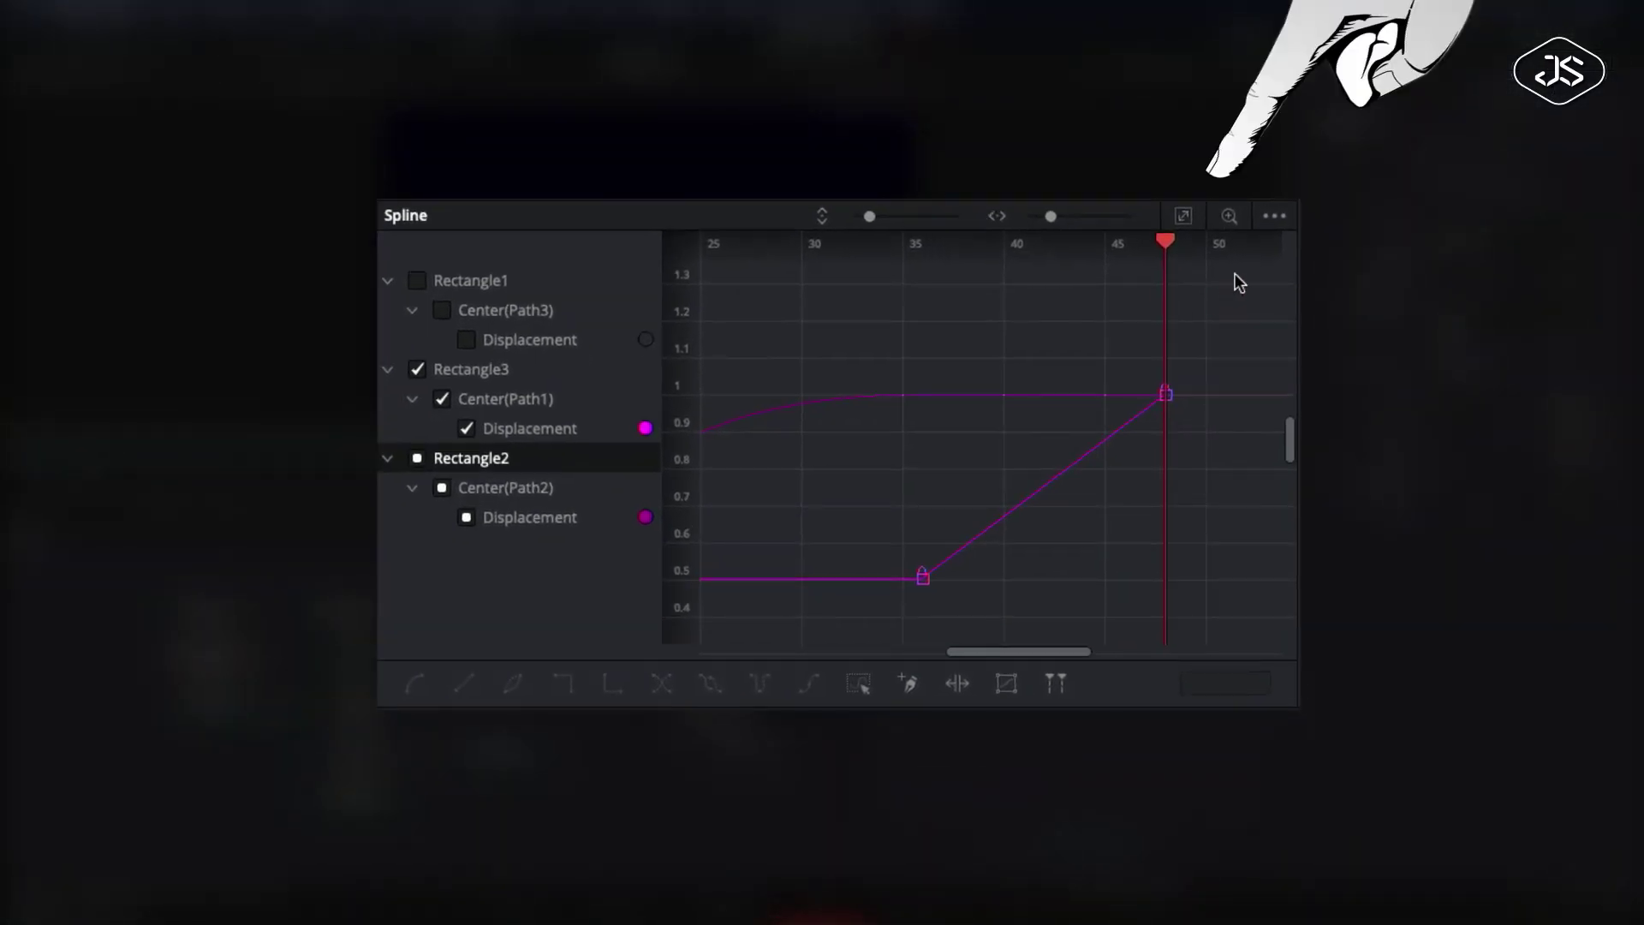
Step: Smooth Rectangle3's new keyframes and lengthen the ease into the final keyframe
click(1185, 221)
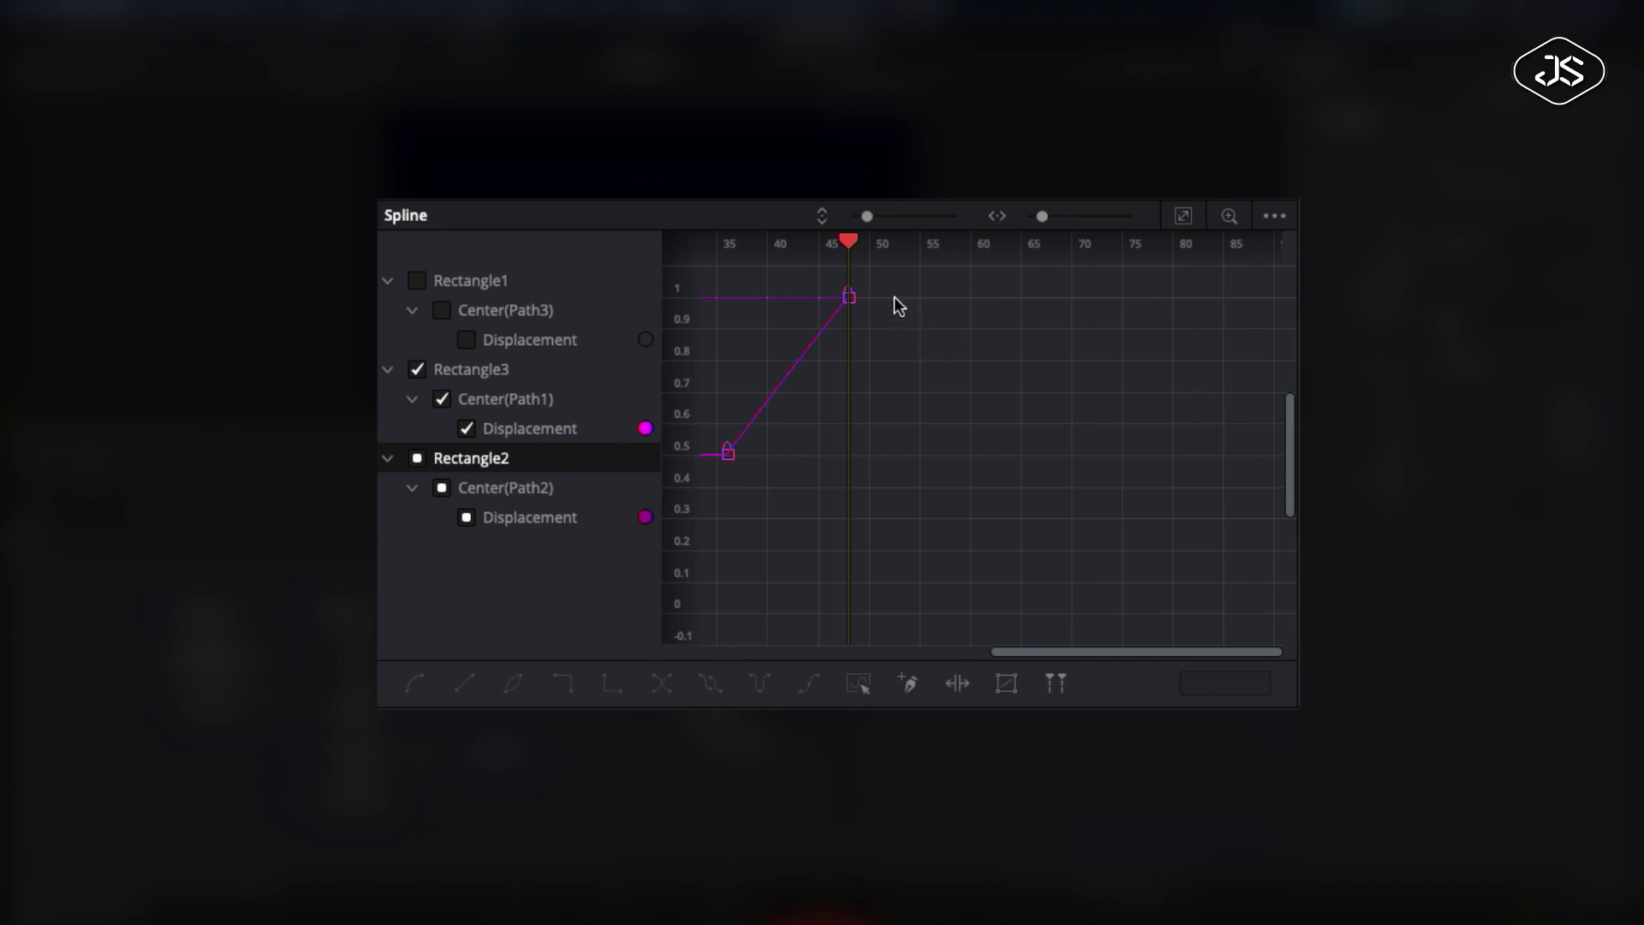
drag(893, 287, 715, 481)
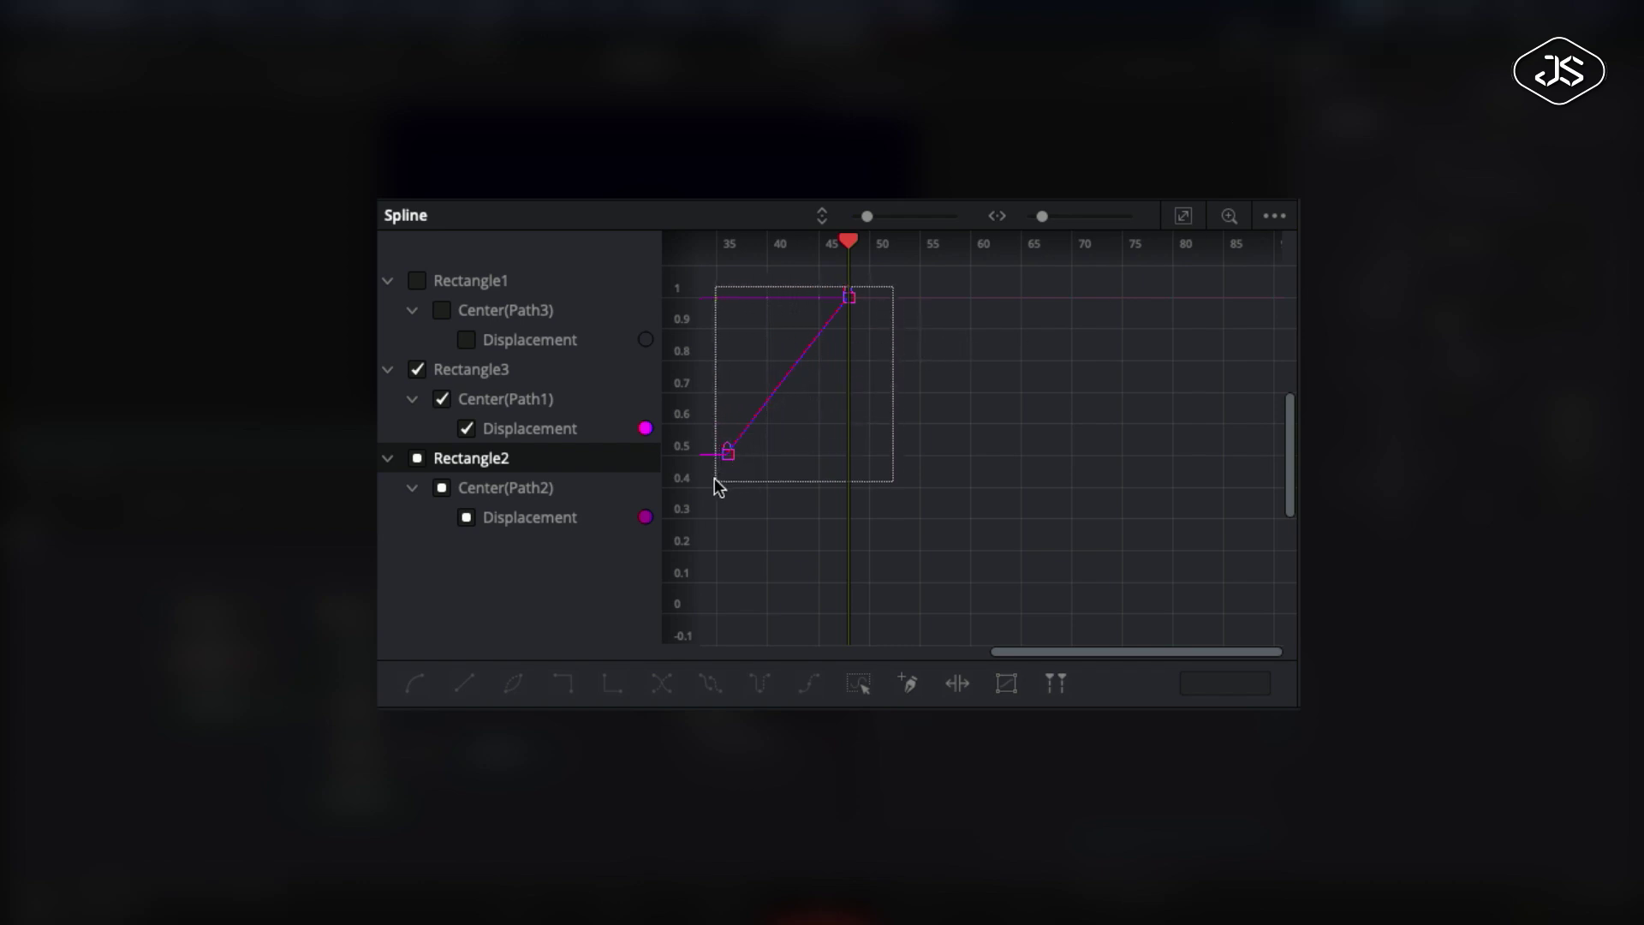
click(415, 691)
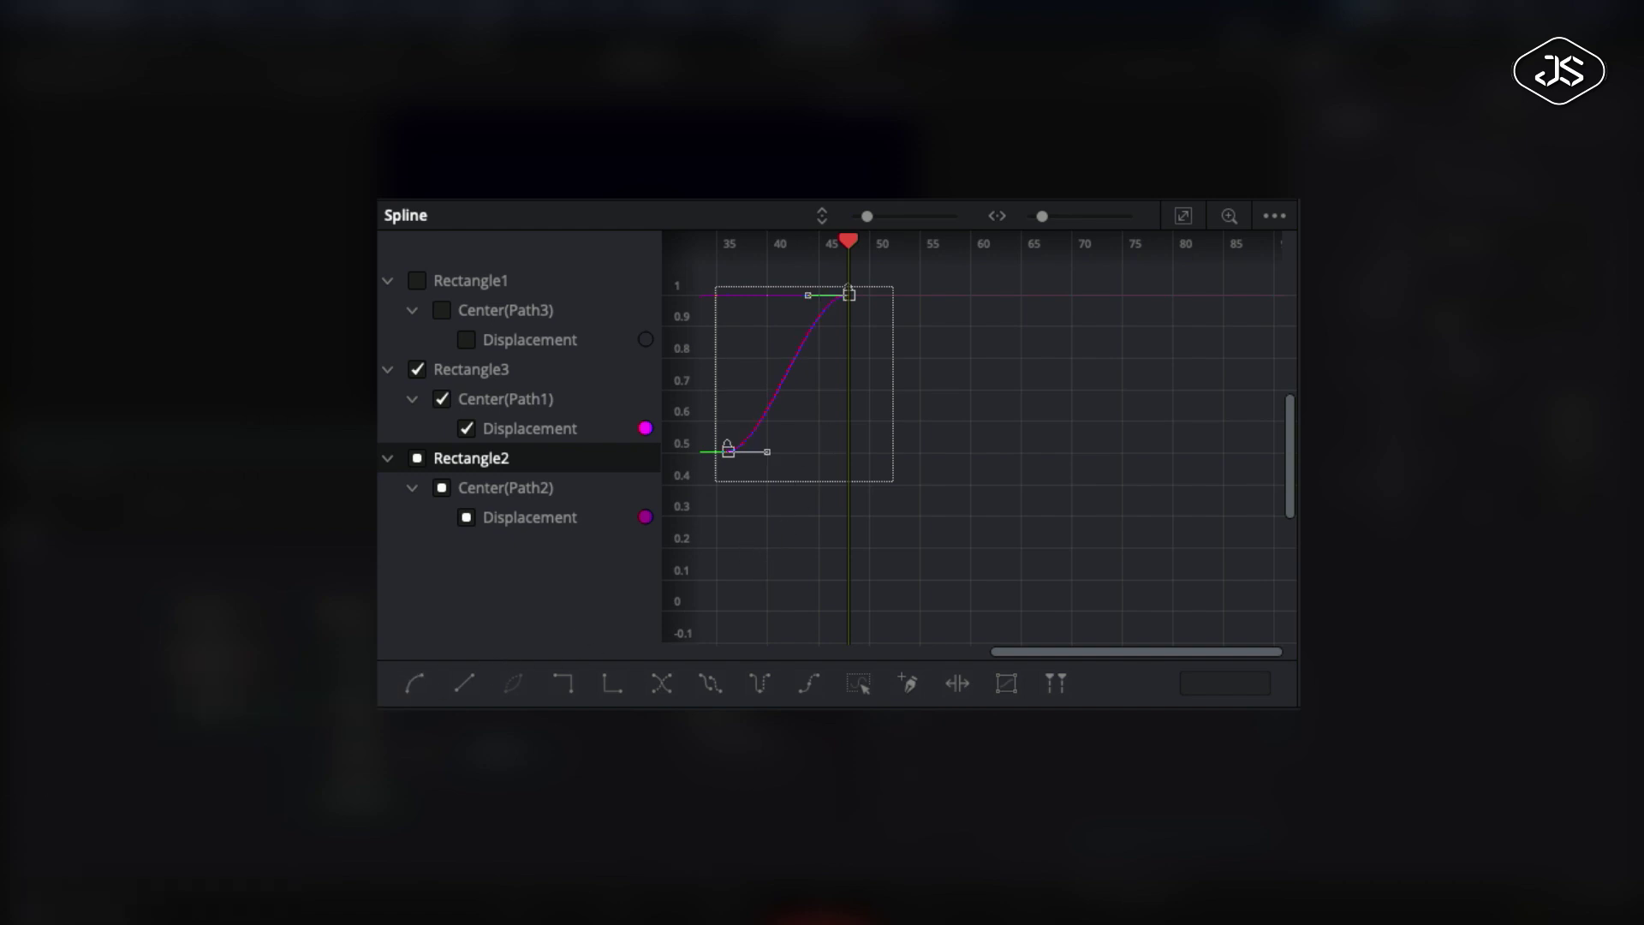
click(1183, 215)
drag(1235, 247, 1132, 257)
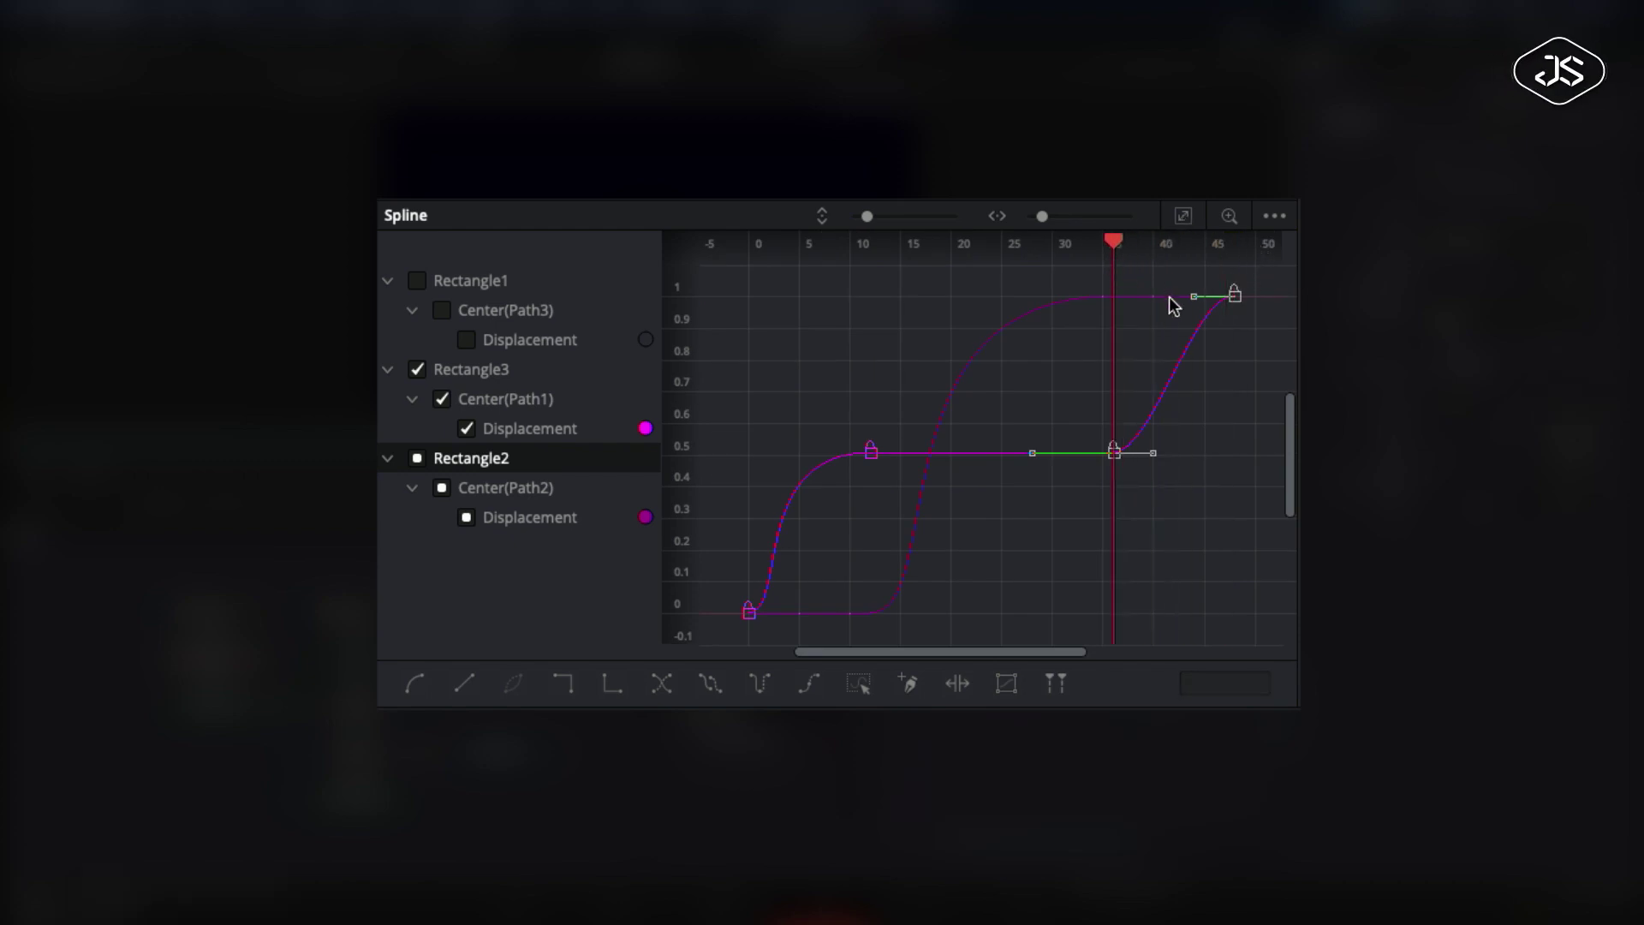
drag(1193, 296, 1110, 302)
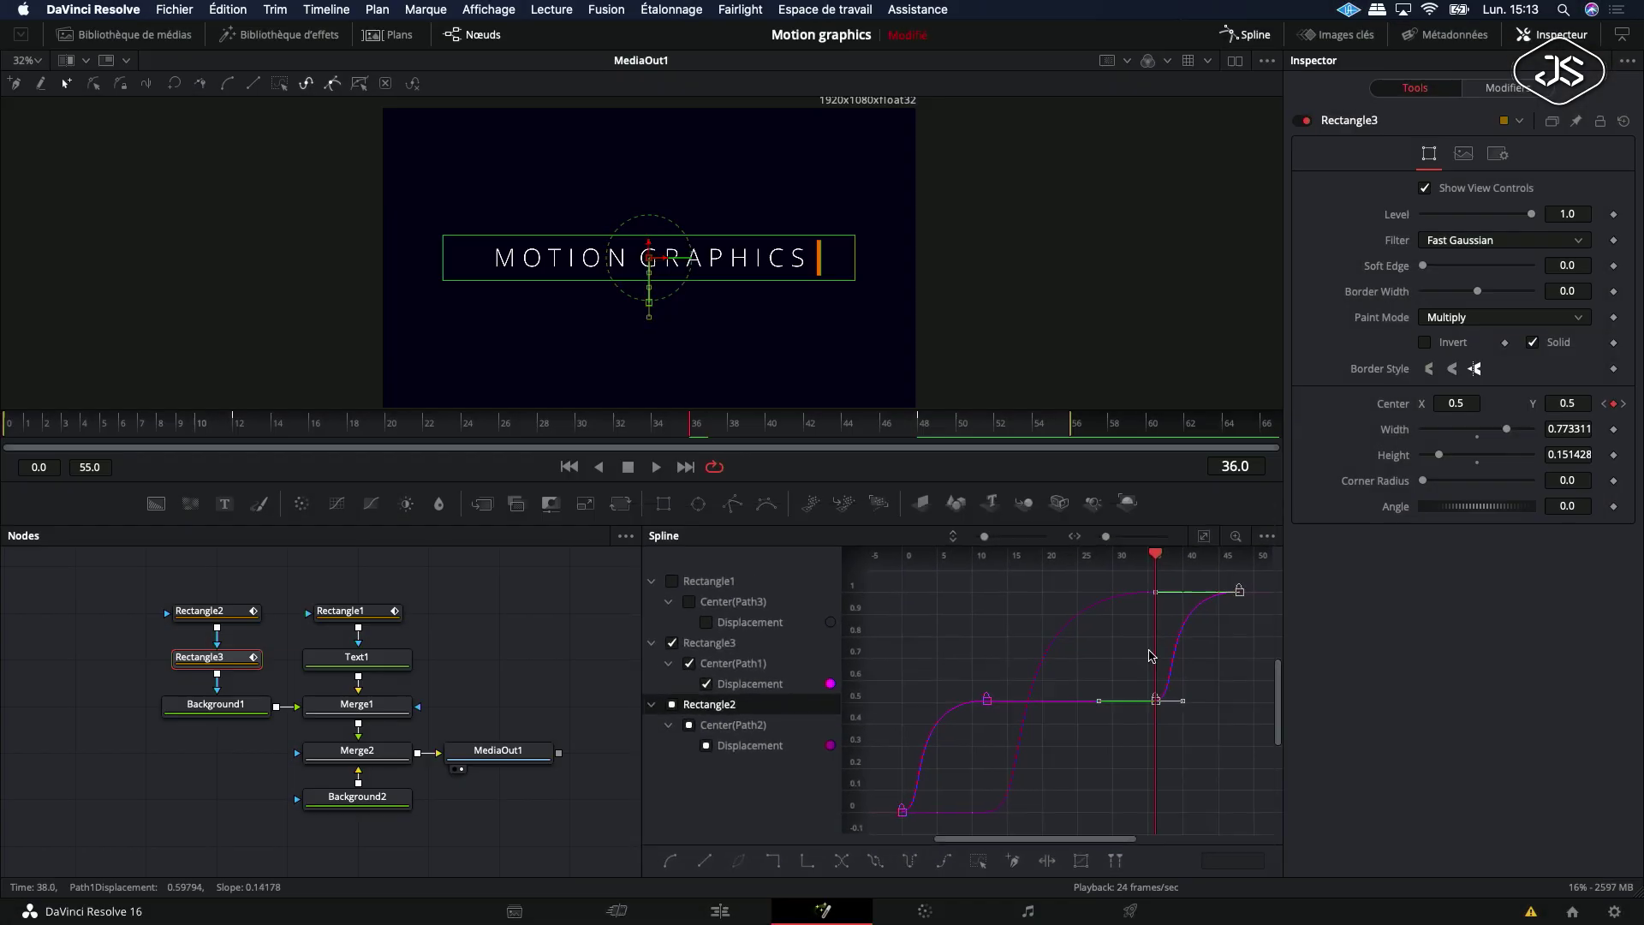
Step: Play back the animation to preview the eased title and bar moves
click(656, 468)
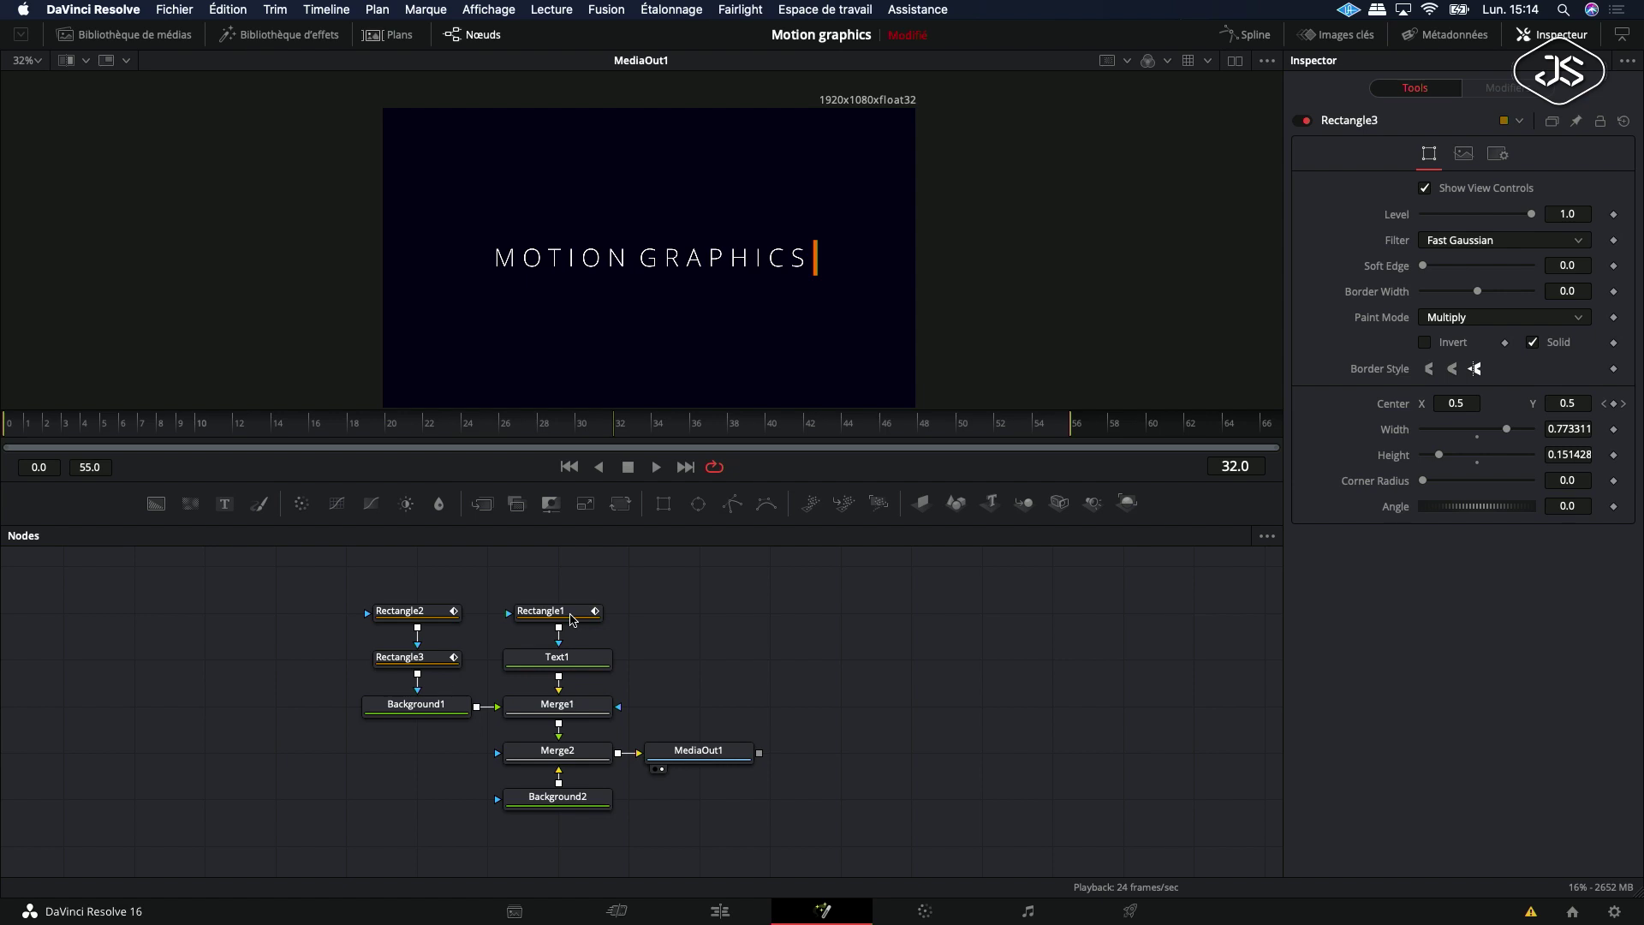
Step: Enable Motion Blur in the Settings tab for Rectangle2 and Rectangle3
click(426, 614)
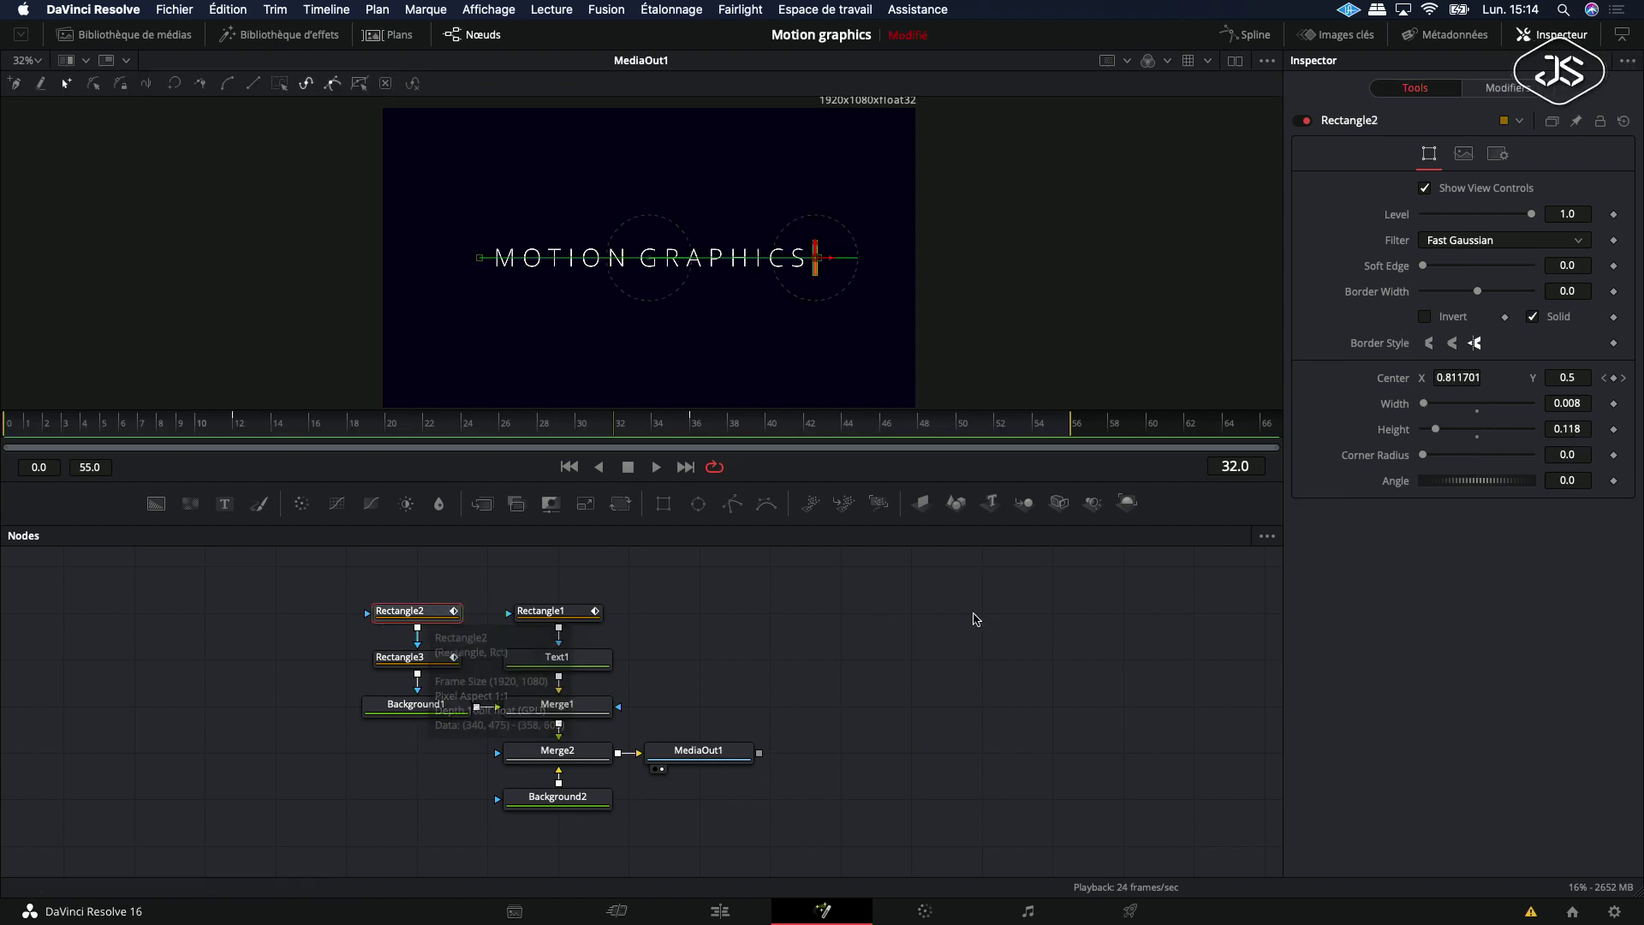
click(1504, 160)
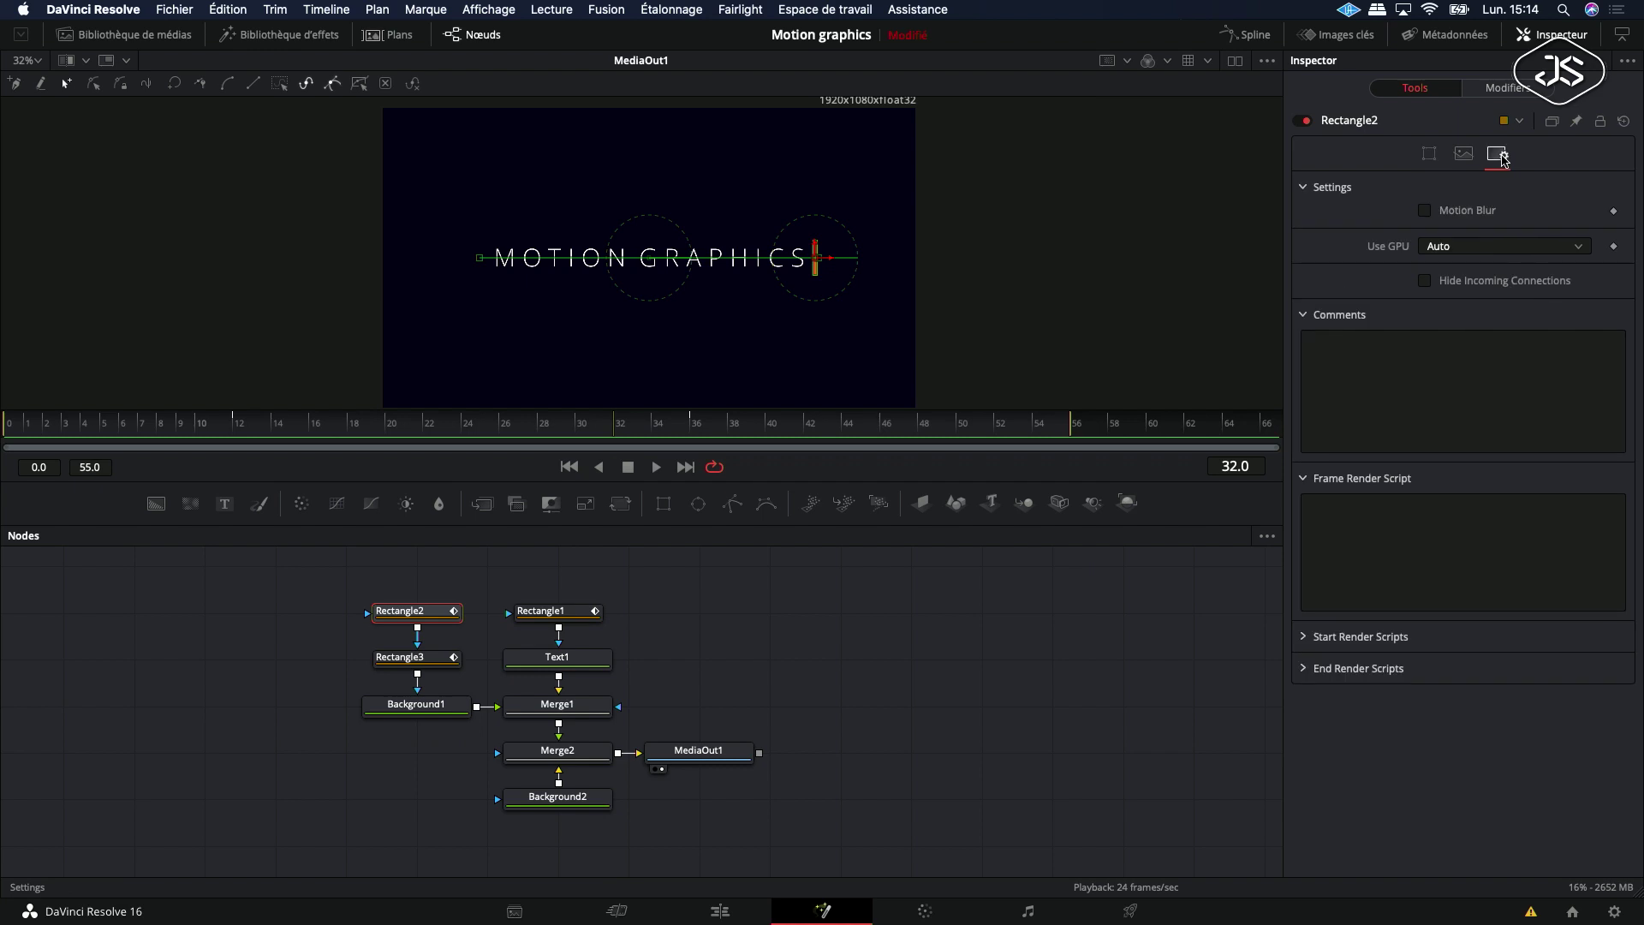
click(1425, 211)
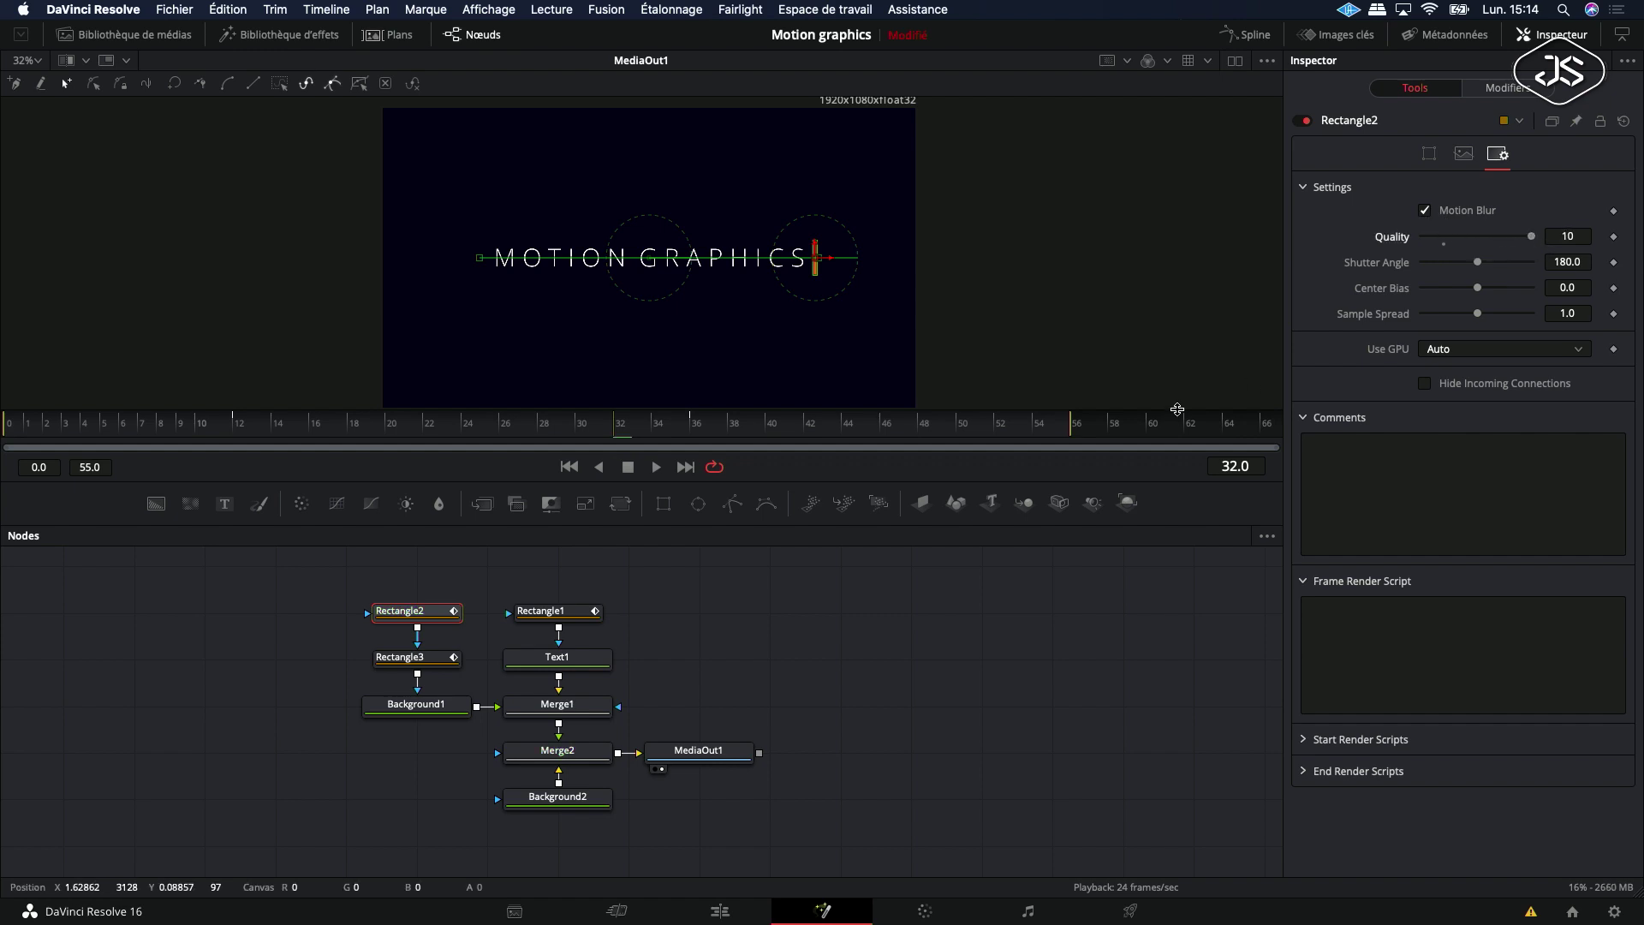
click(412, 658)
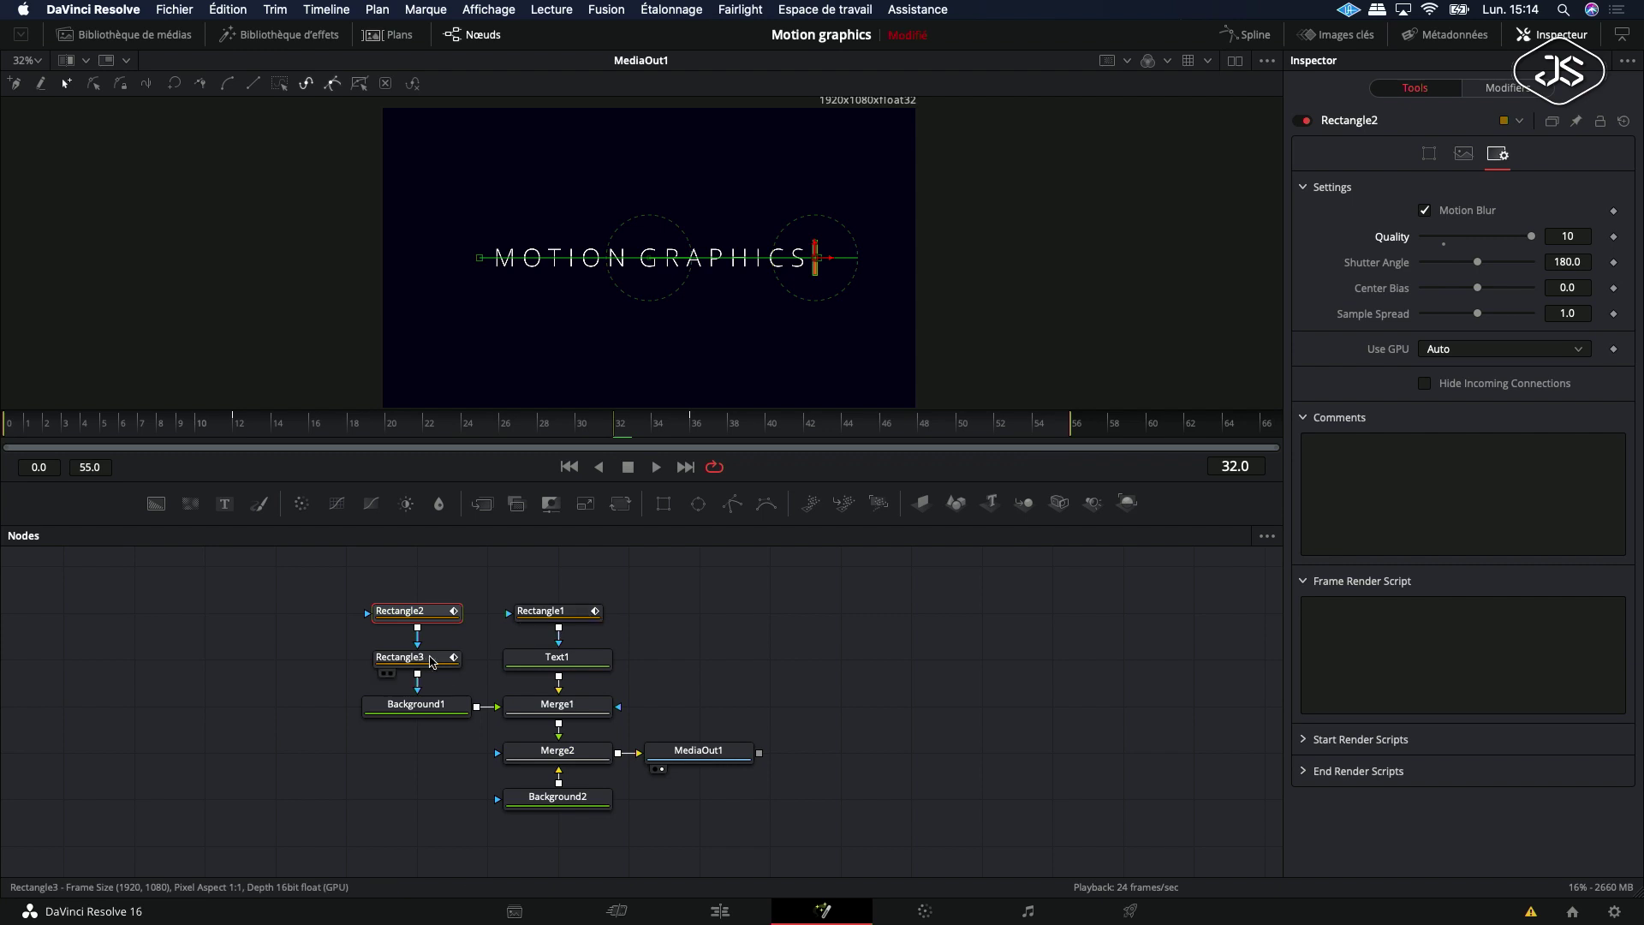
click(1498, 153)
click(1425, 210)
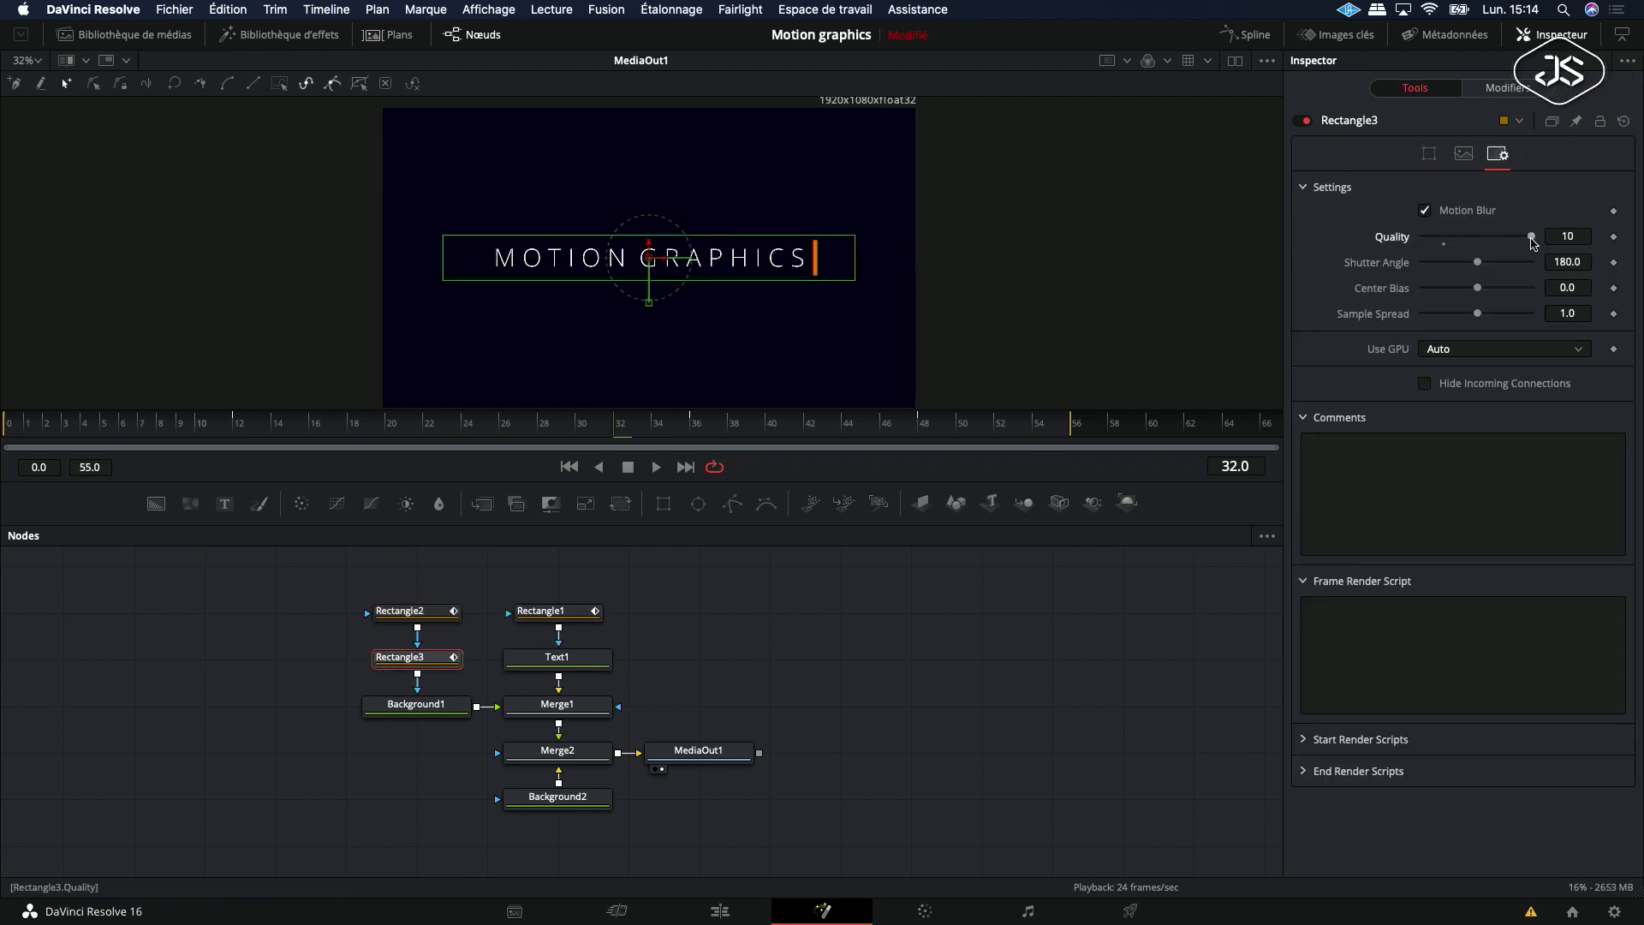
Step: Enable Motion Blur on Rectangle1, deselect all nodes, and play the finished animation
click(553, 611)
click(1498, 153)
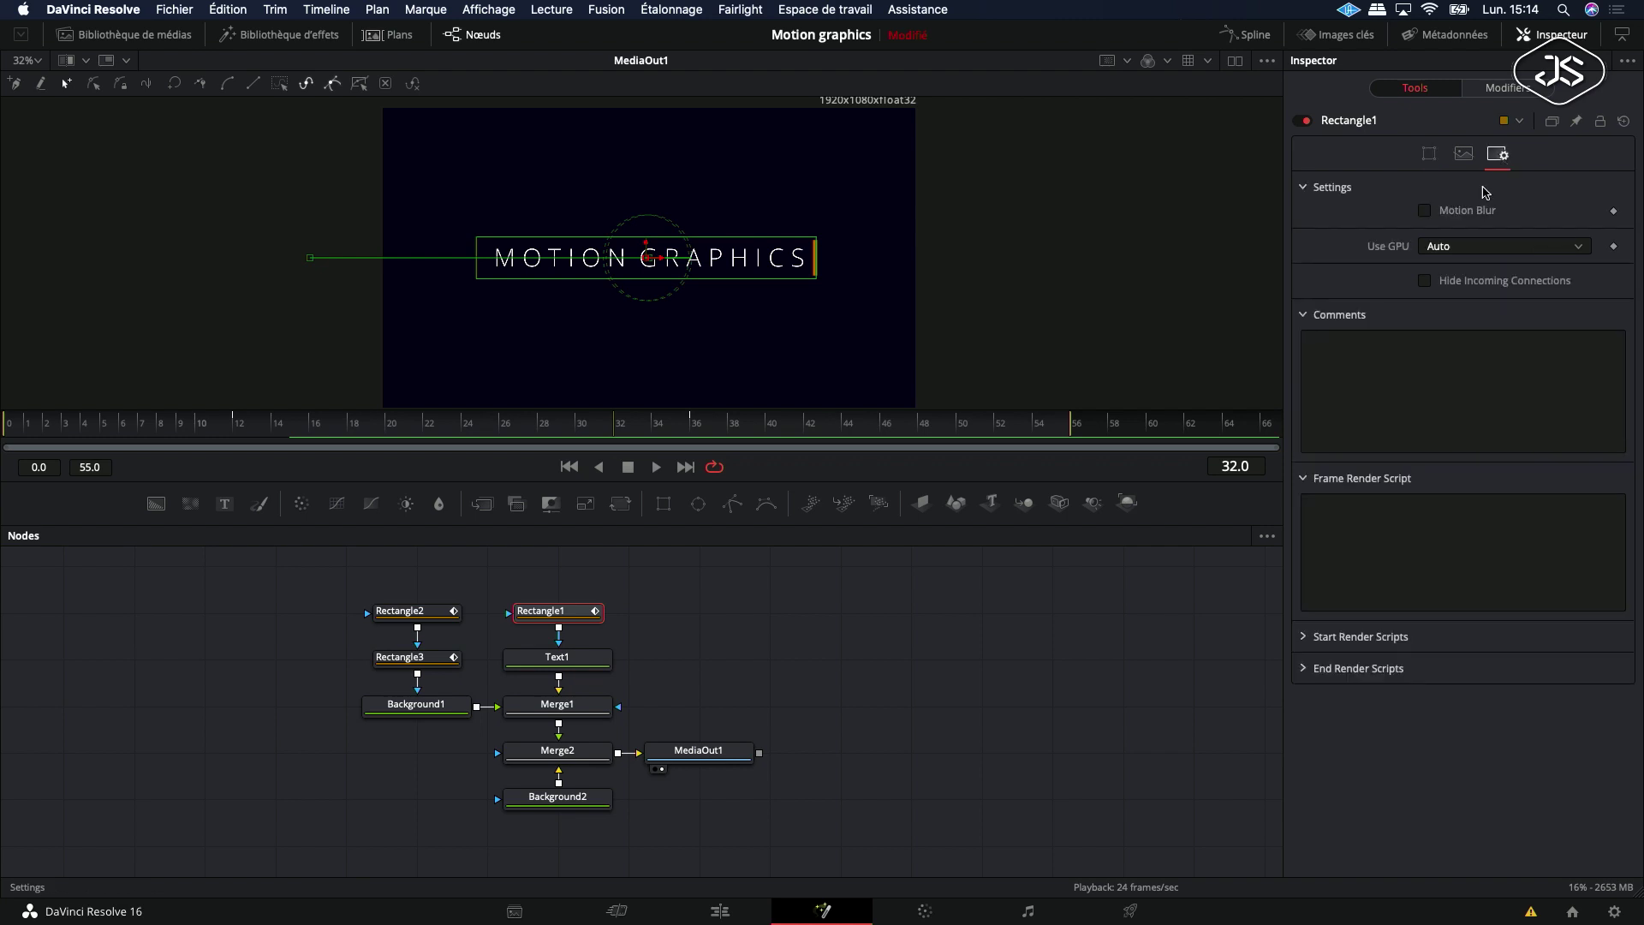
click(1425, 210)
click(737, 620)
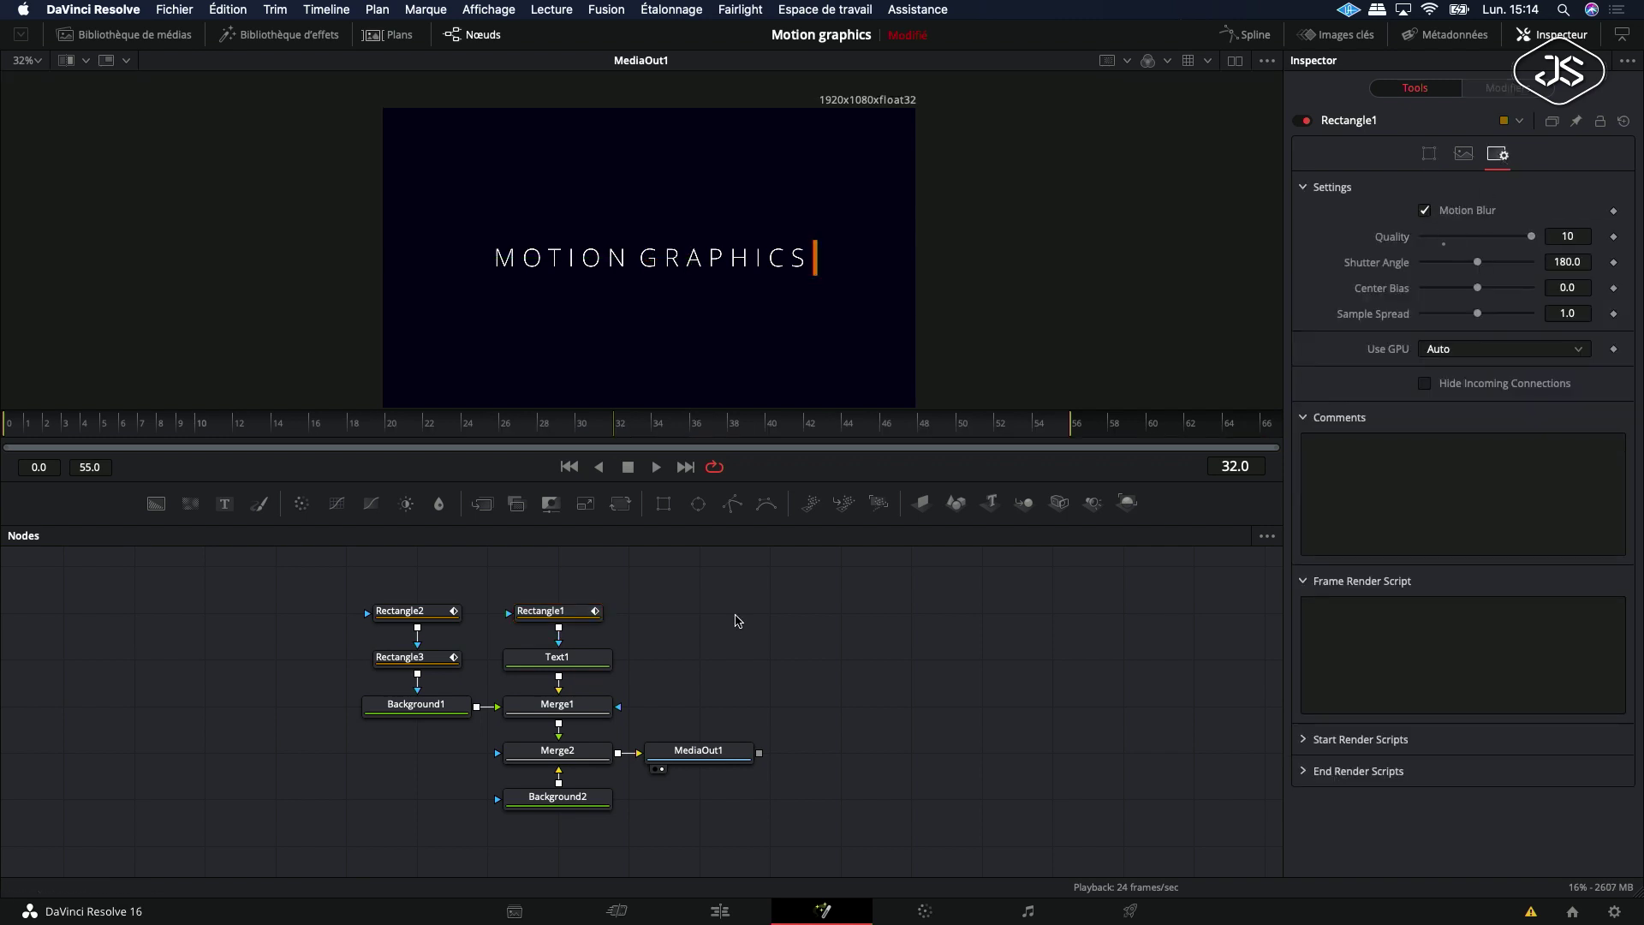
click(657, 468)
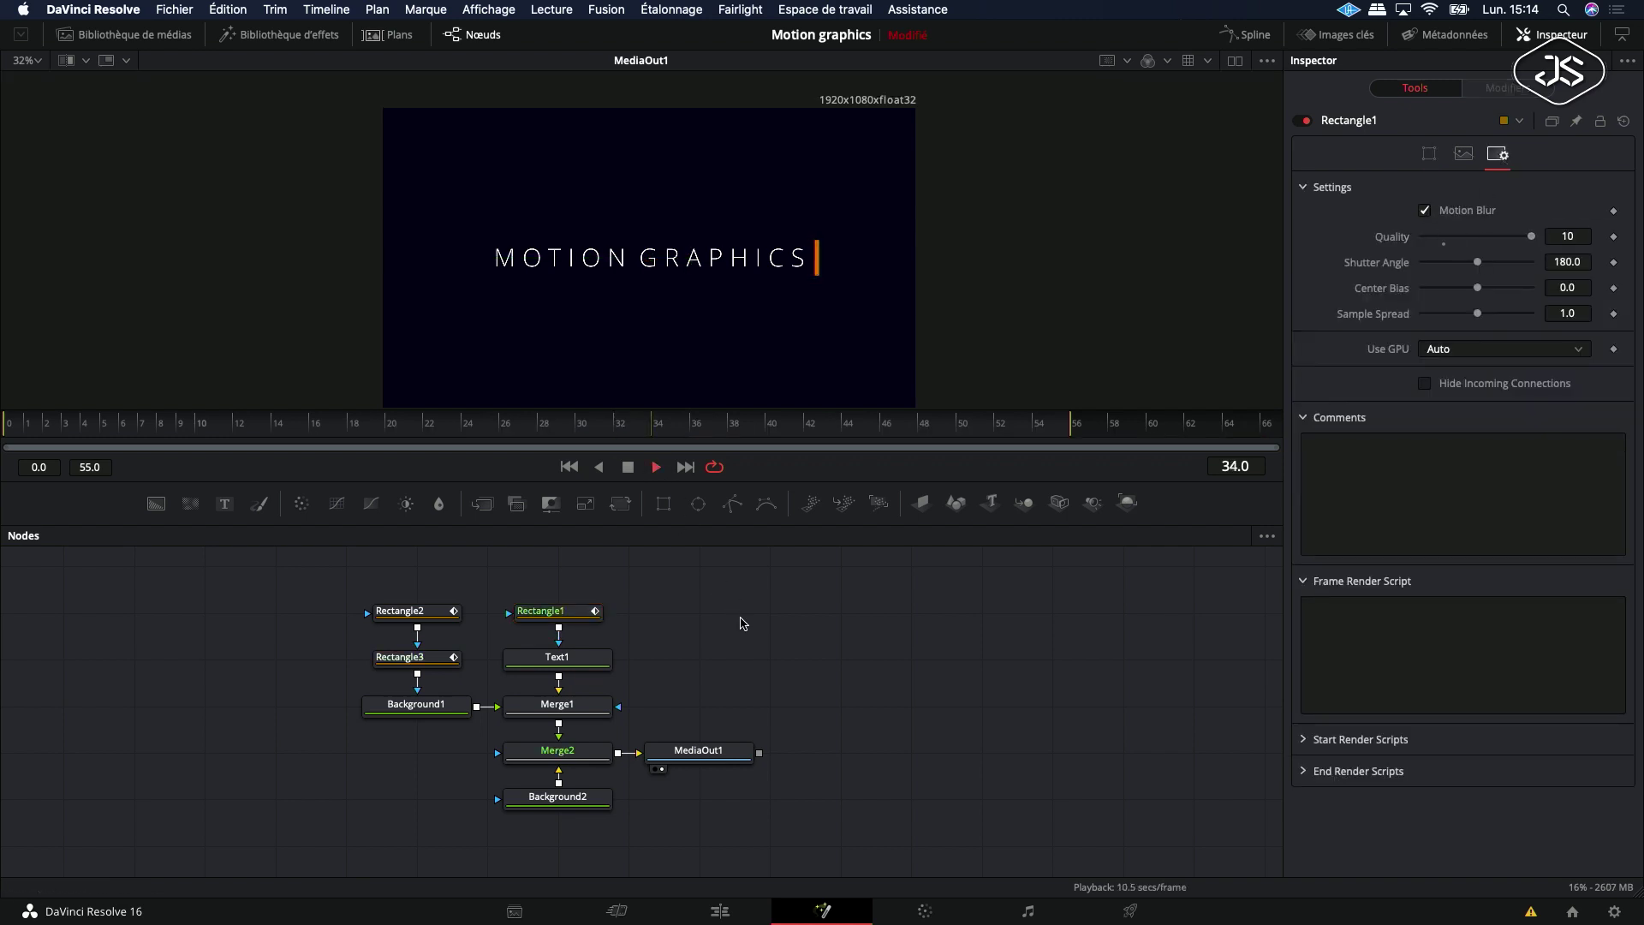